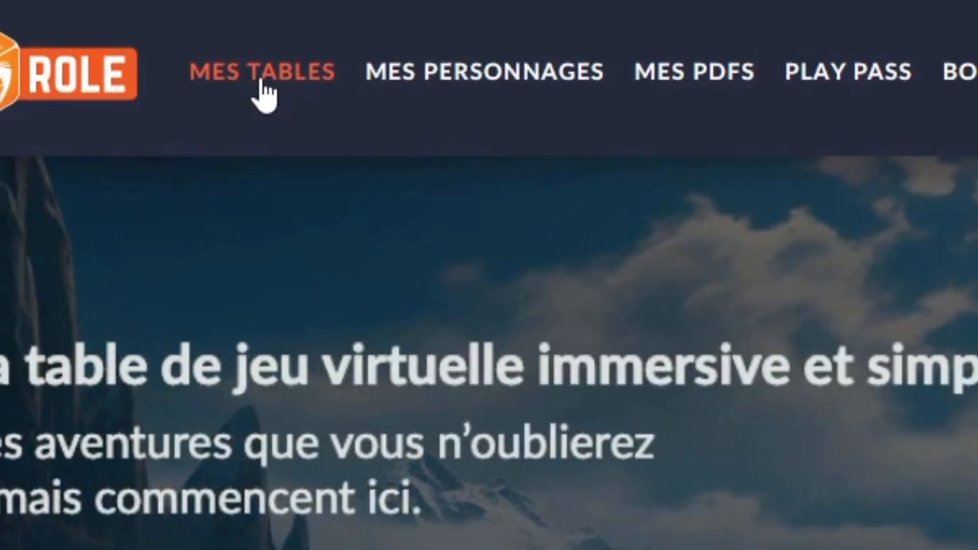
Step: Start a new table from the table list and choose Tetra as its game system
{"action": "left_click", "coordinate": [261, 82]}
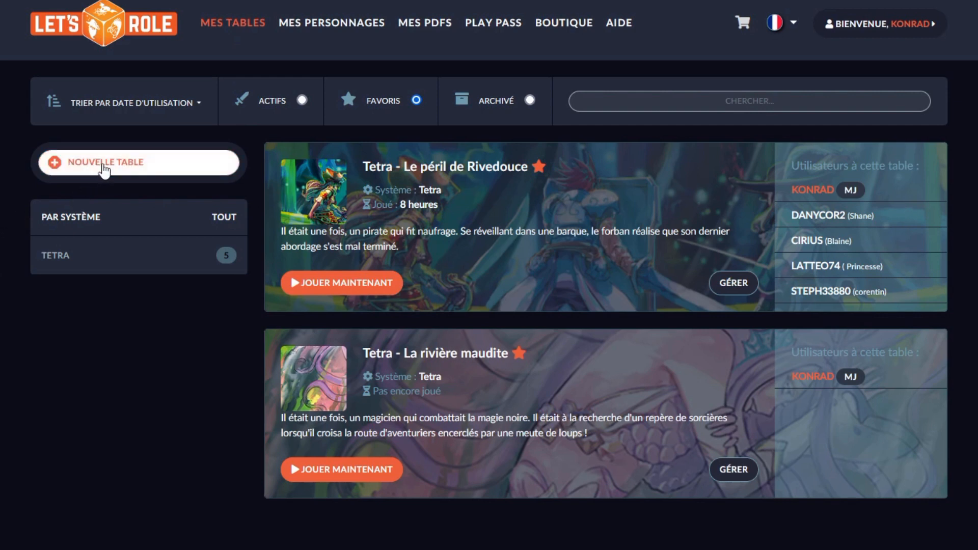
{"action": "left_click", "coordinate": [104, 168]}
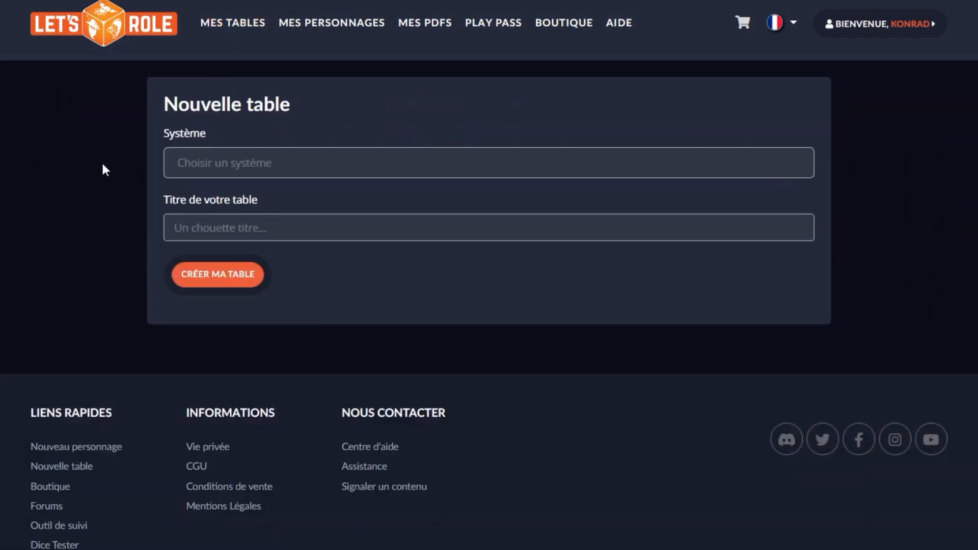
{"action": "left_click", "coordinate": [211, 162]}
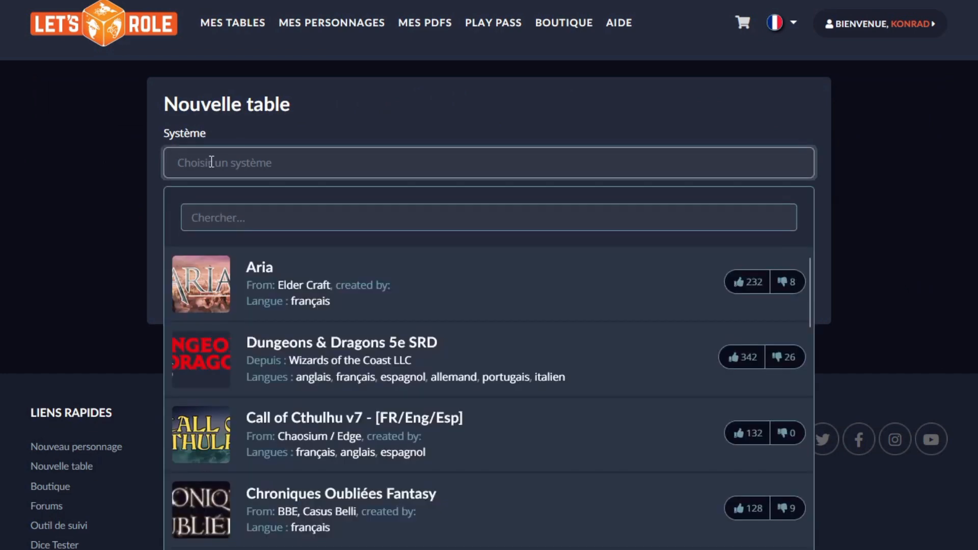
{"action": "left_click", "coordinate": [242, 216]}
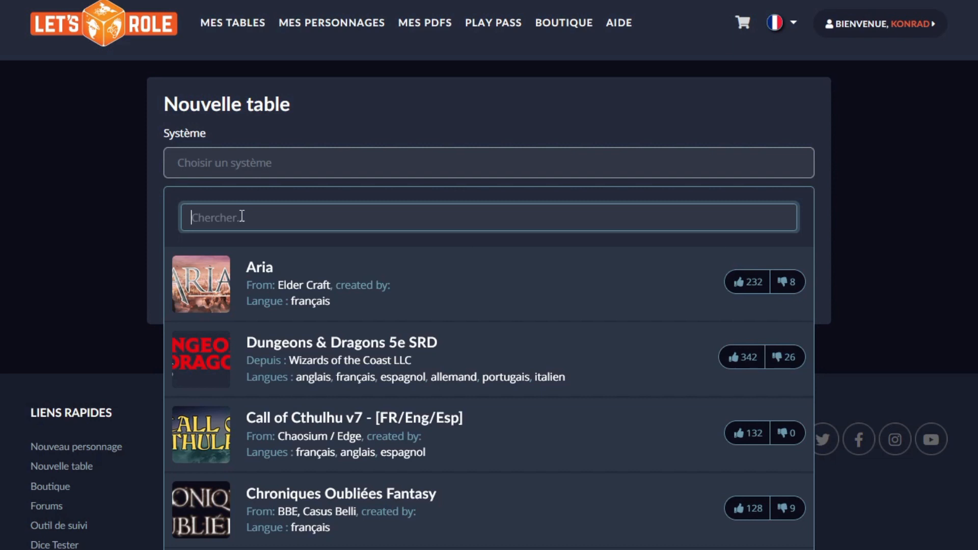
{"action": "type", "text": "tetra"}
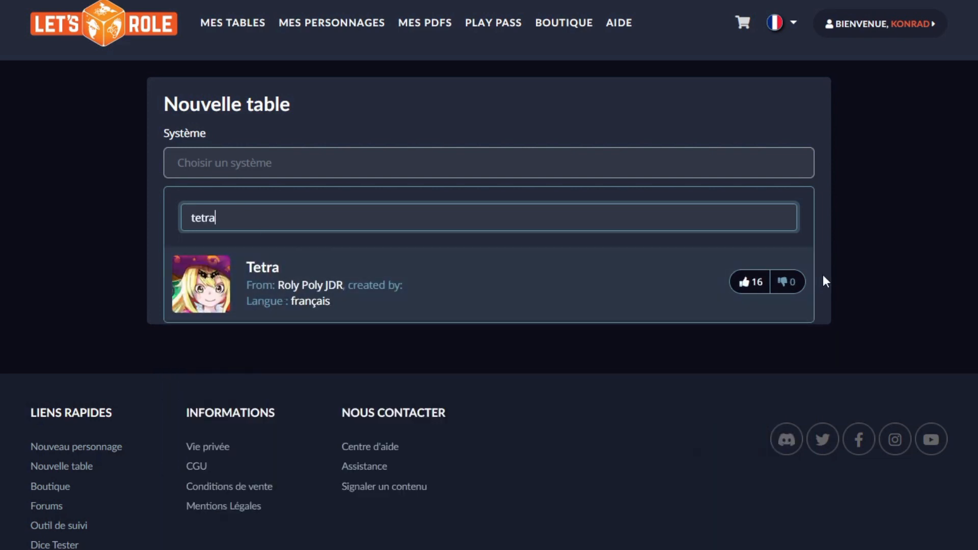
{"action": "left_click", "coordinate": [217, 292]}
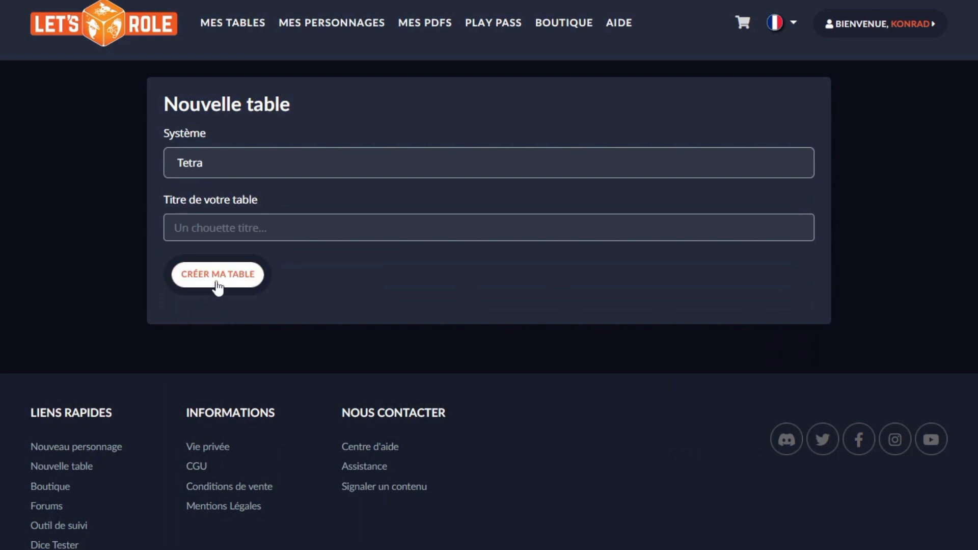
Step: Title the new table "Tetra - Princesse en cavale" and create it
{"action": "left_click", "coordinate": [229, 224]}
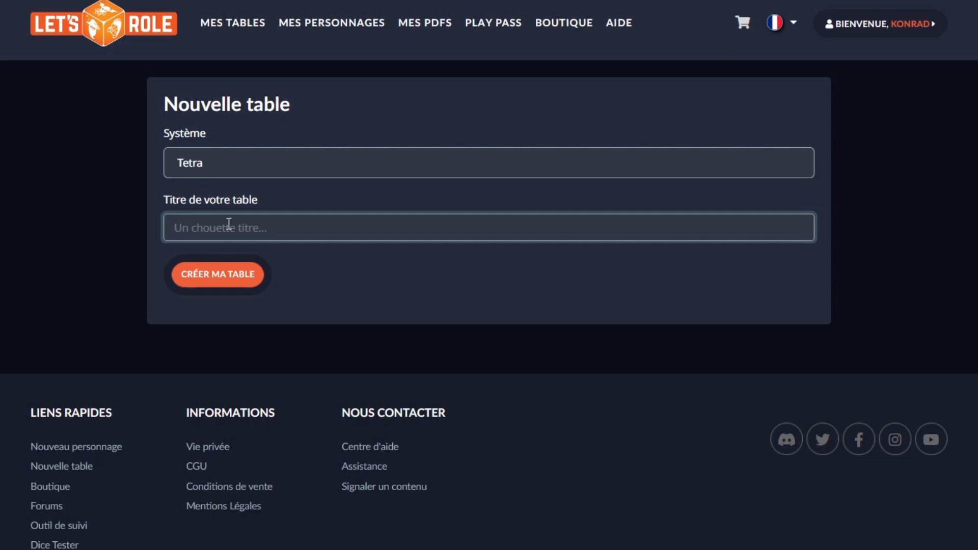
{"action": "type", "text": "P"}
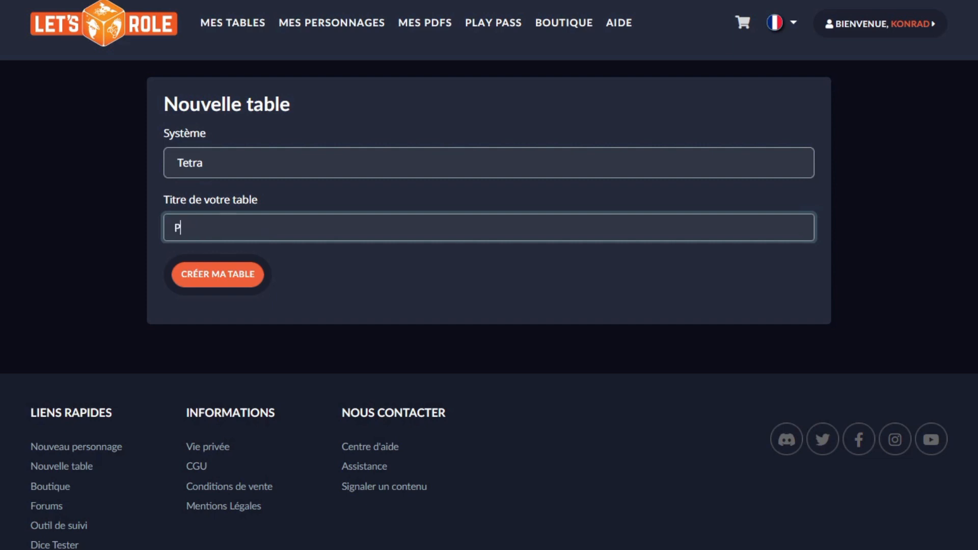
{"action": "type", "text": "rincesse en cavale"}
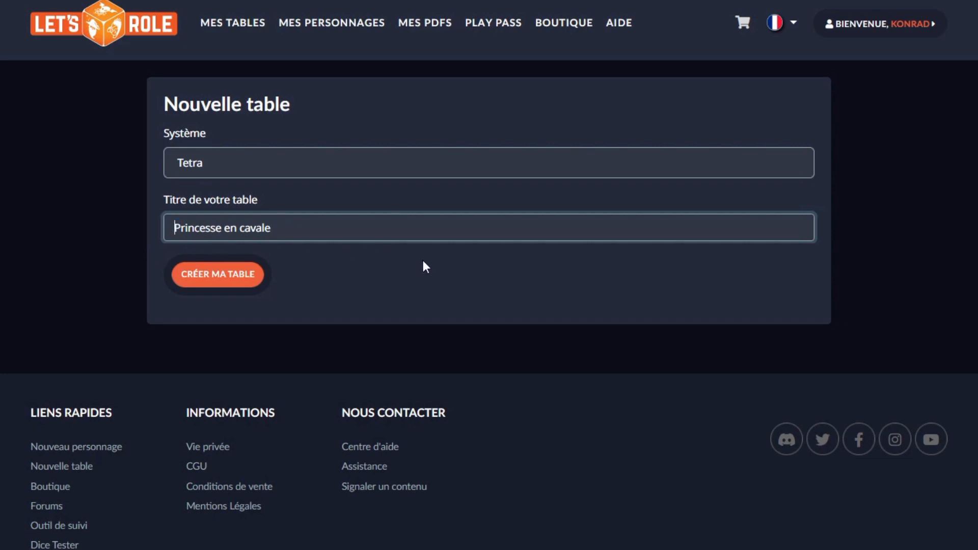
{"action": "key", "text": "Home"}
{"action": "type", "text": "Tetra"}
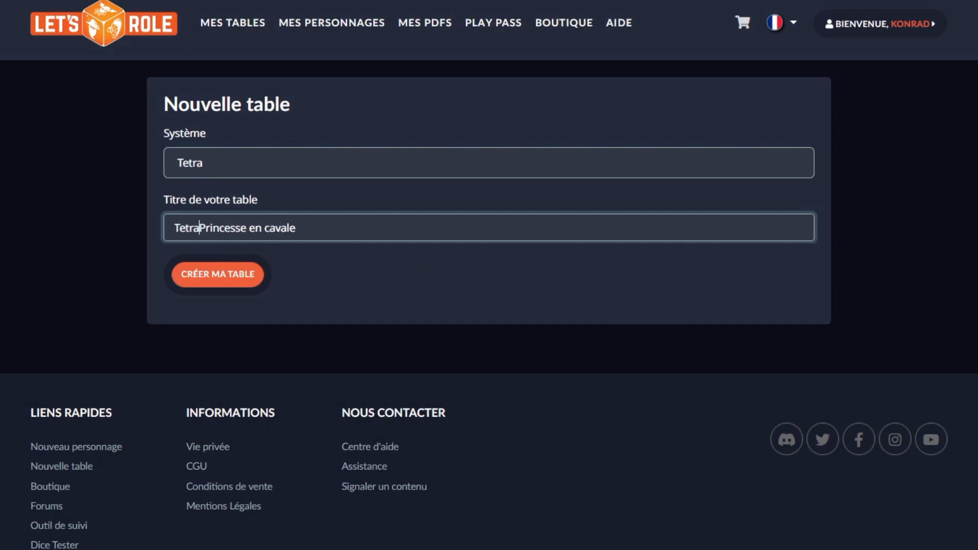
{"action": "type", "text": " -"}
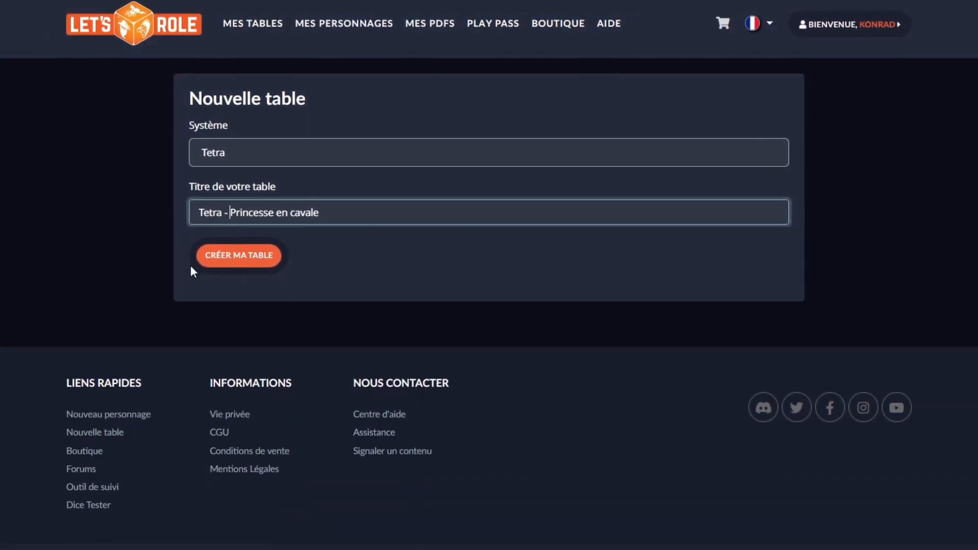
{"action": "left_click", "coordinate": [253, 243]}
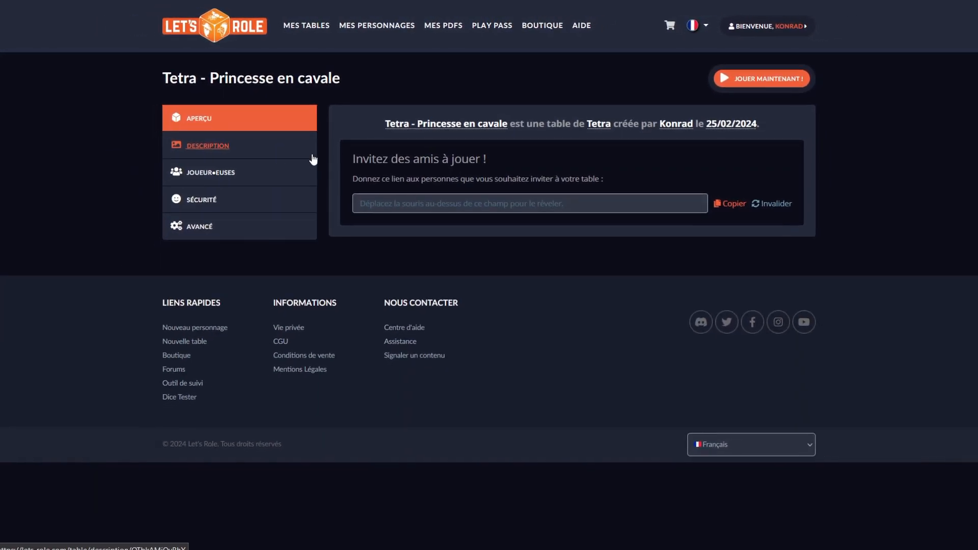
Step: Fill the table's quick description with the copied synopsis beginning "La princesse de la cité de Sablebrûlant a fugué"
{"action": "mouse_move", "coordinate": [598, 208]}
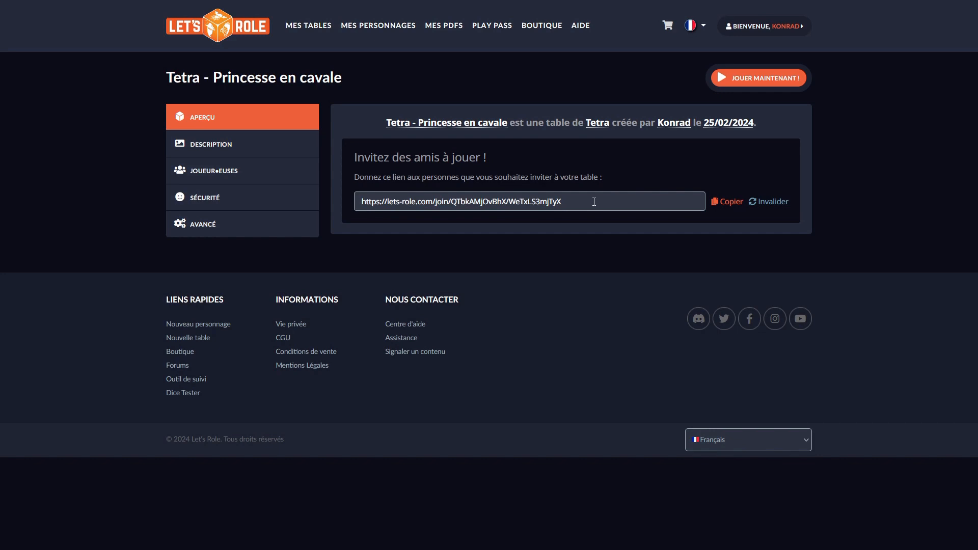
{"action": "left_click", "coordinate": [211, 144]}
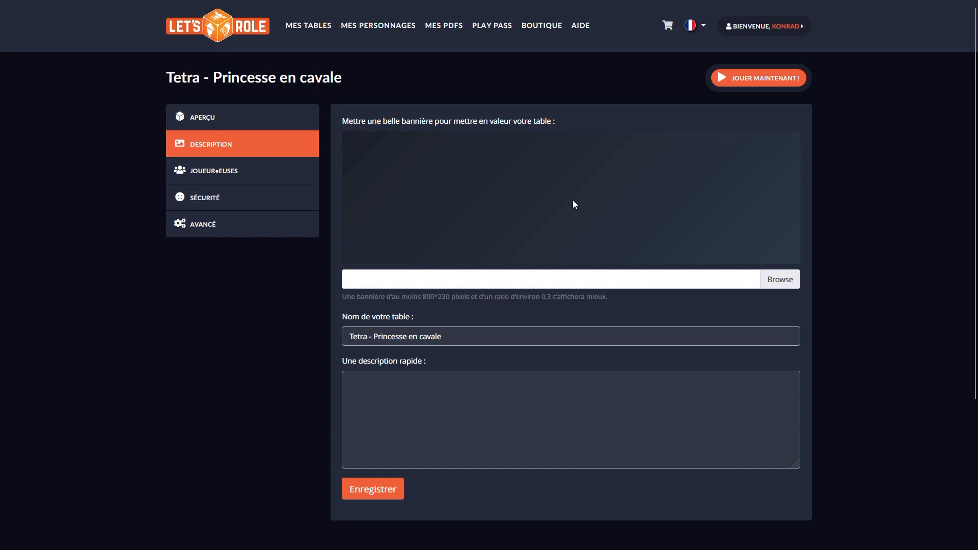
{"action": "left_click", "coordinate": [380, 409]}
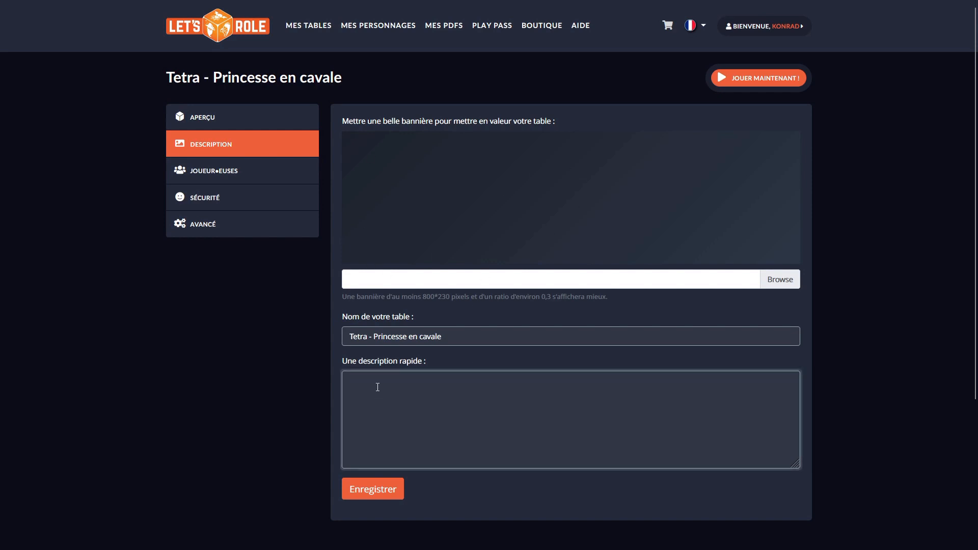
{"action": "right_click", "coordinate": [377, 385]}
{"action": "left_click", "coordinate": [433, 265]}
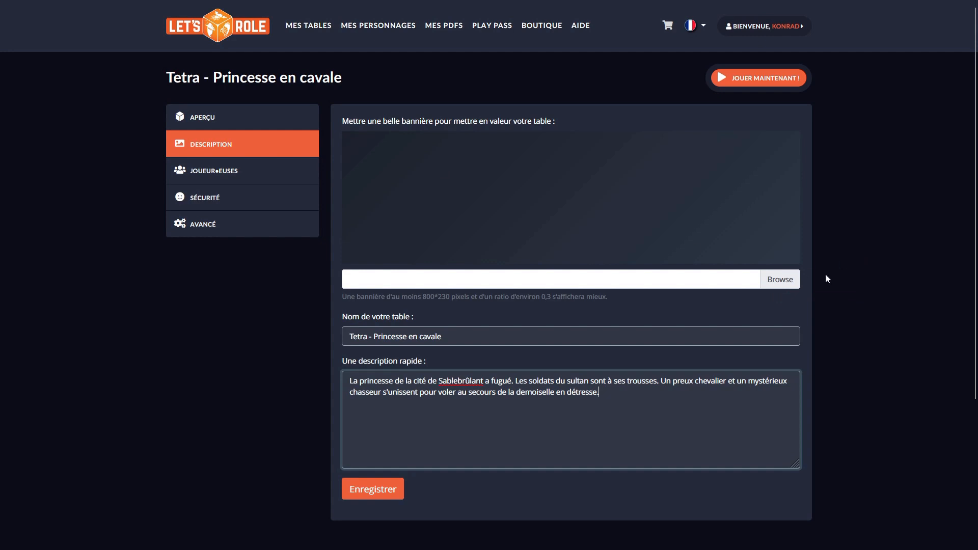
Step: Upload "bannière princesse en cavale" from the Documents folder of PACK VTT Princesse en cavale as the table's banner and save the description settings
{"action": "mouse_move", "coordinate": [423, 297]}
{"action": "left_mouse_down"}
{"action": "mouse_move", "coordinate": [468, 298]}
{"action": "mouse_move", "coordinate": [421, 298]}
{"action": "left_mouse_up"}
{"action": "left_click", "coordinate": [484, 301]}
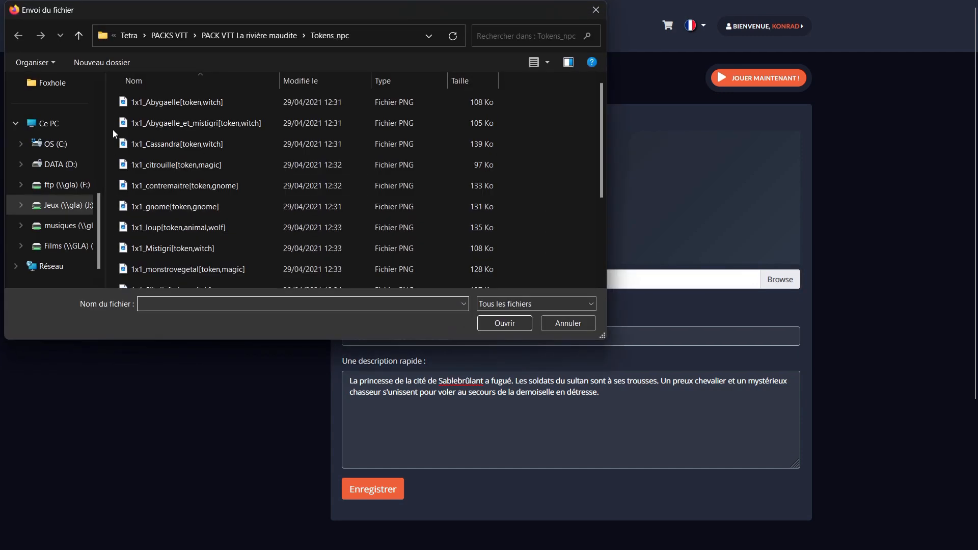
{"action": "left_click", "coordinate": [169, 36]}
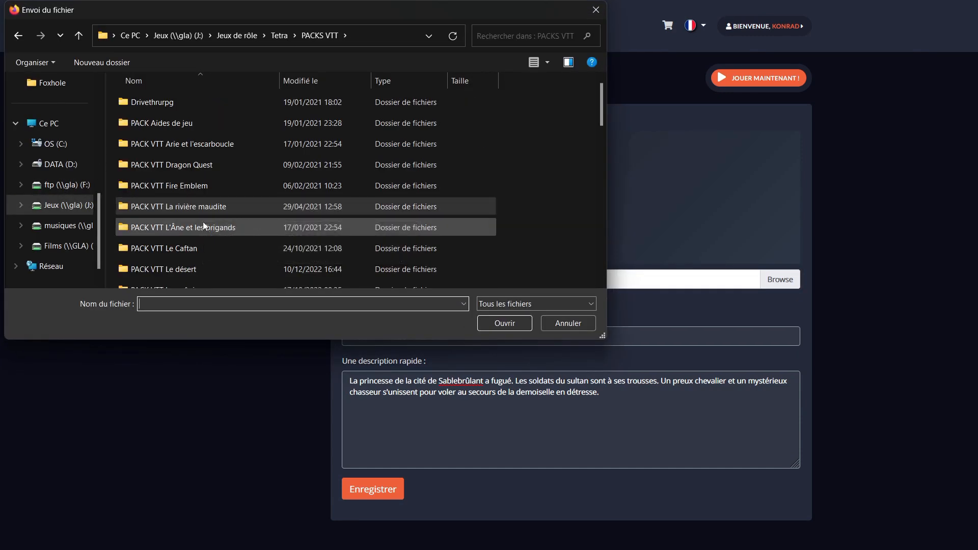
{"action": "scroll", "coordinate": [204, 225], "scroll_direction": "down", "scroll_amount": 3}
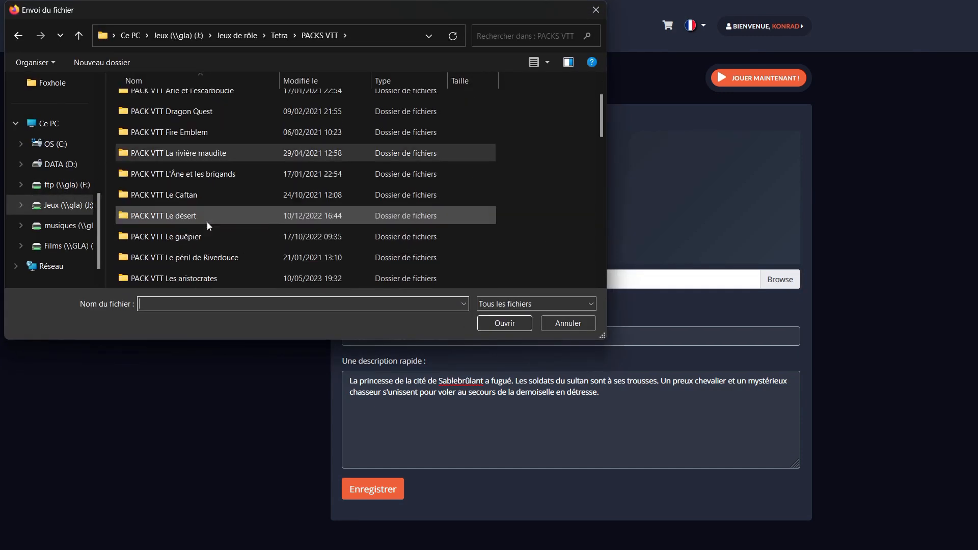
{"action": "double_click", "coordinate": [208, 225]}
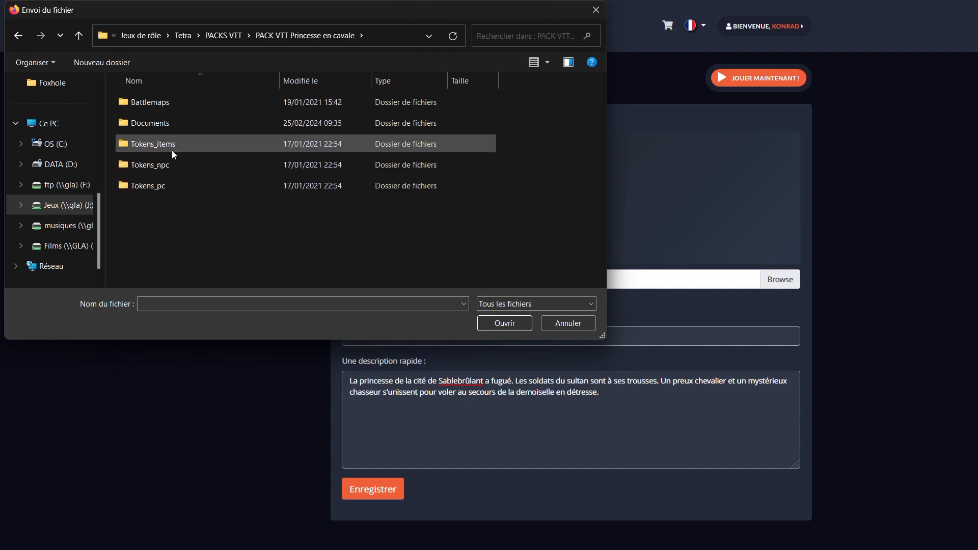
{"action": "double_click", "coordinate": [155, 120]}
{"action": "left_click", "coordinate": [356, 124]}
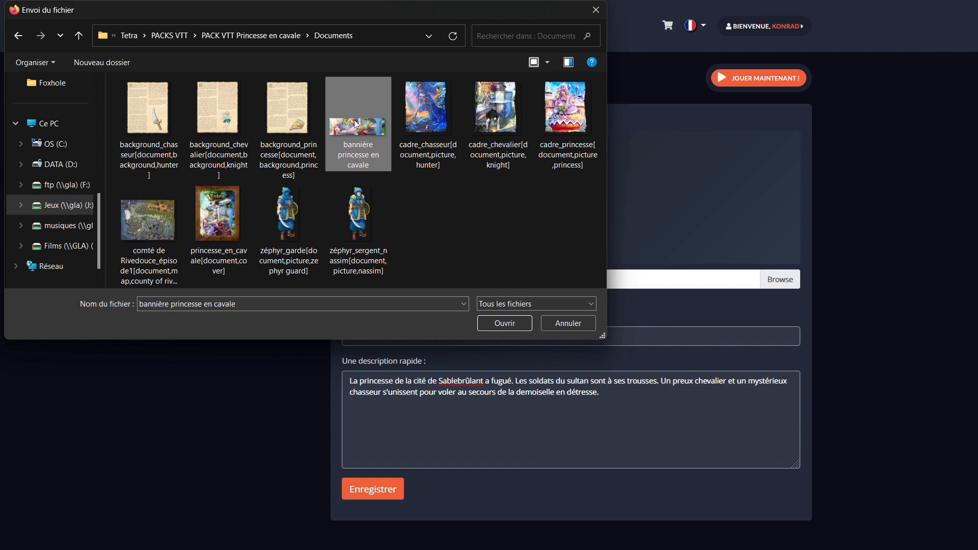
{"action": "left_click", "coordinate": [506, 323]}
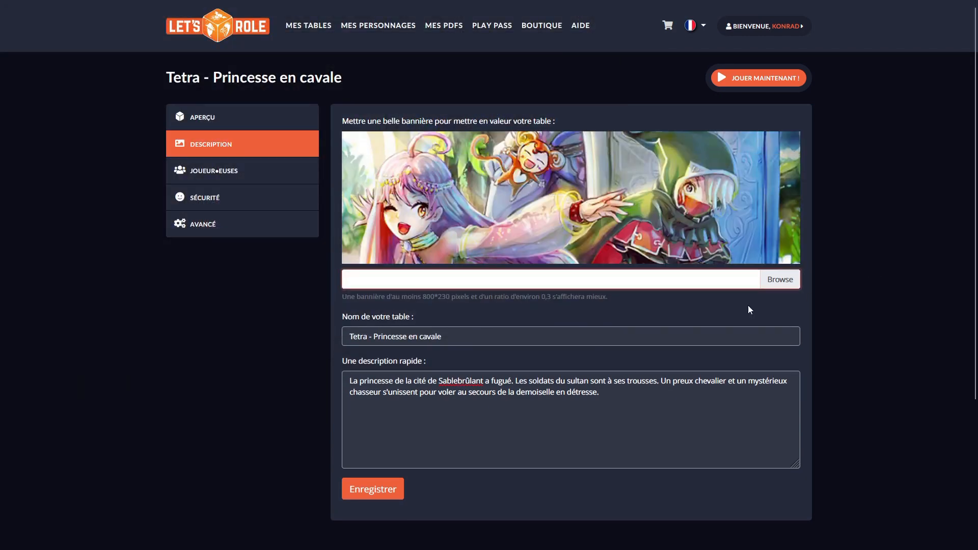
{"action": "left_click", "coordinate": [360, 493]}
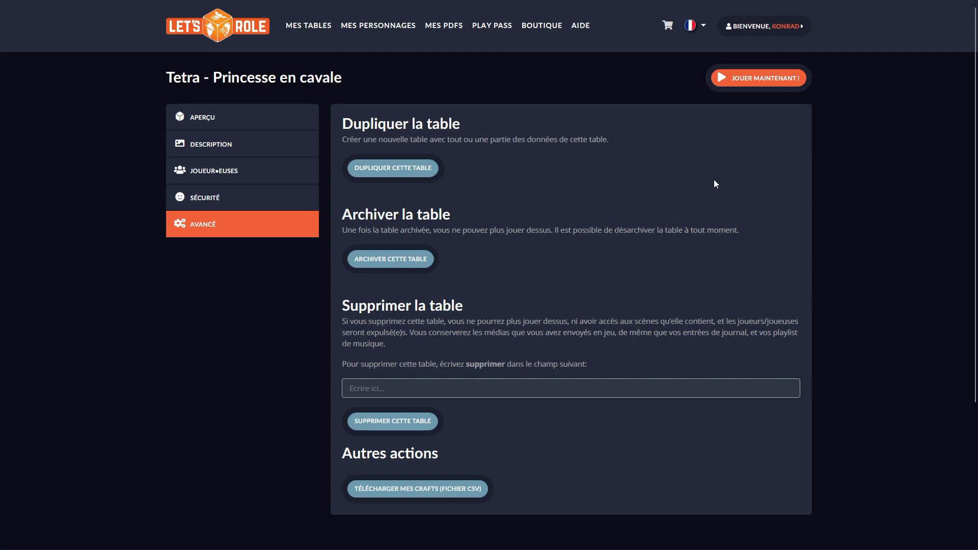
Step: Set the table's dice to the Reinforced Shield Dice Set, keep the default table style, and enter the table as game master (MJ)
{"action": "left_click", "coordinate": [759, 81]}
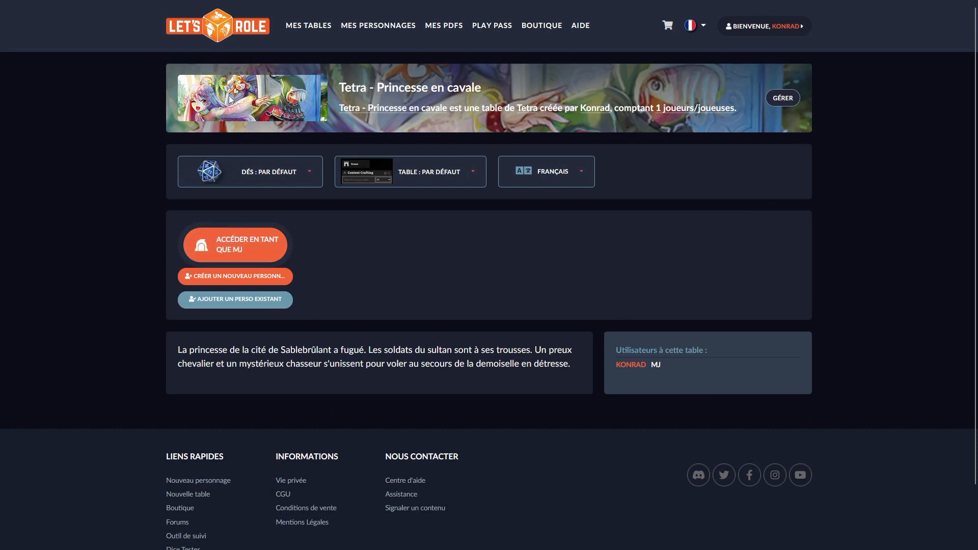
{"action": "left_click", "coordinate": [303, 173]}
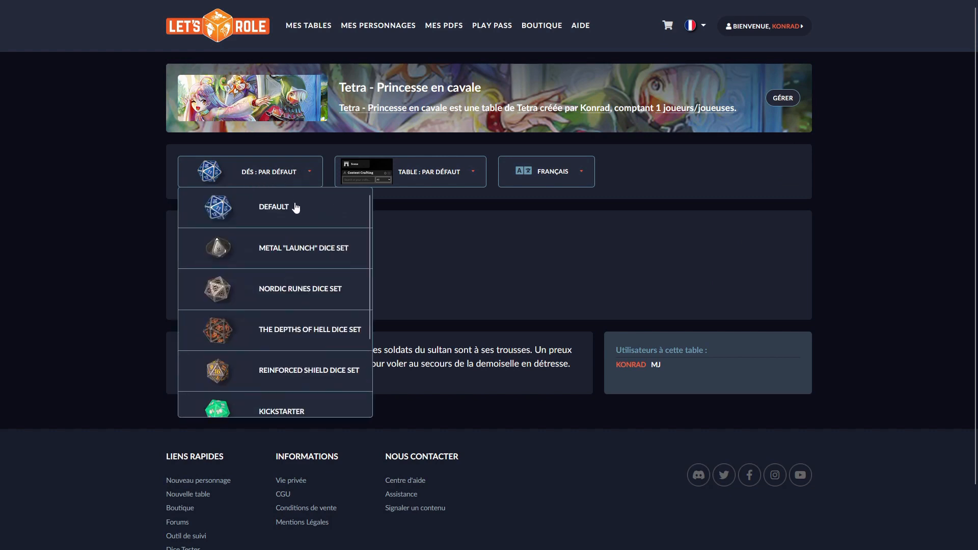
{"action": "left_click", "coordinate": [286, 379]}
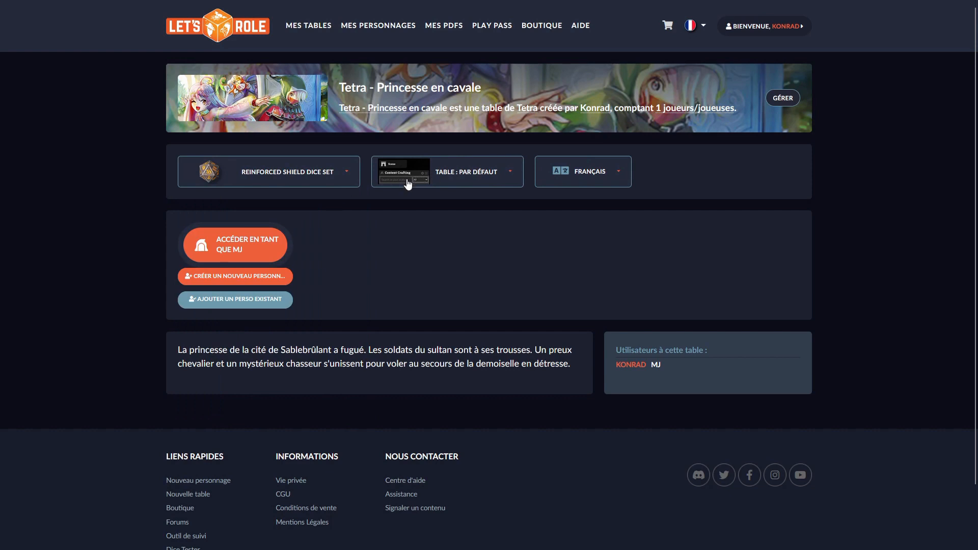
{"action": "left_click", "coordinate": [492, 173]}
{"action": "left_click", "coordinate": [597, 235]}
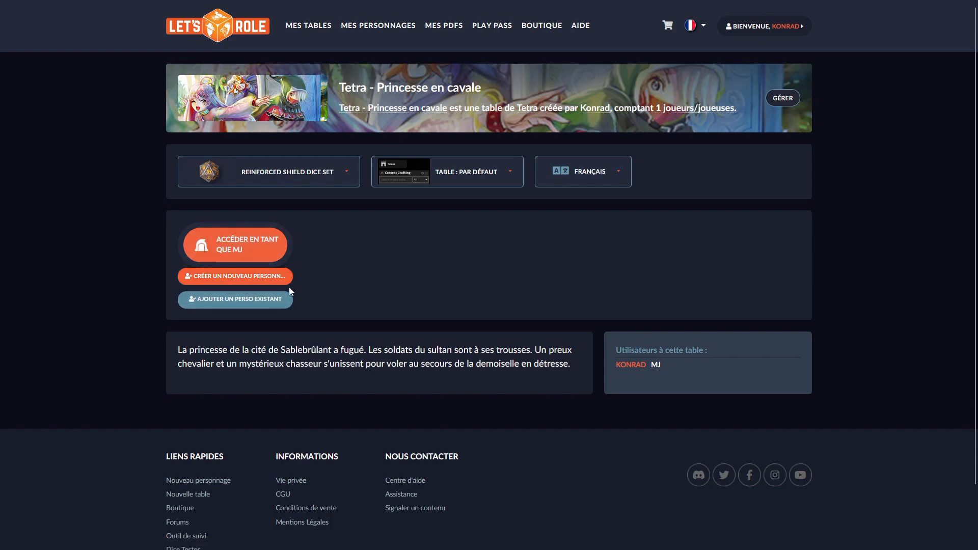
{"action": "left_click", "coordinate": [230, 249]}
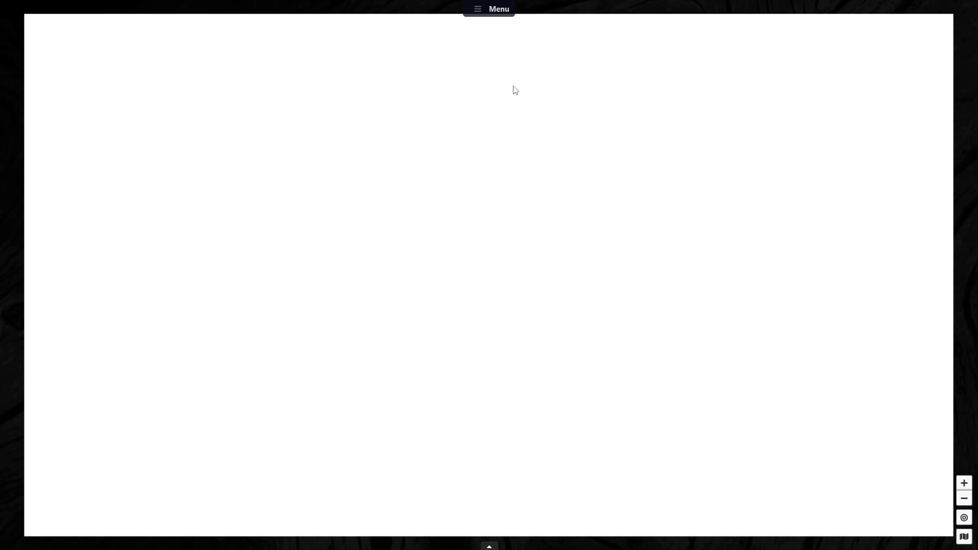
Step: Open the media manager, enlarge its window and move it toward the middle of the play area
{"action": "left_click", "coordinate": [497, 11]}
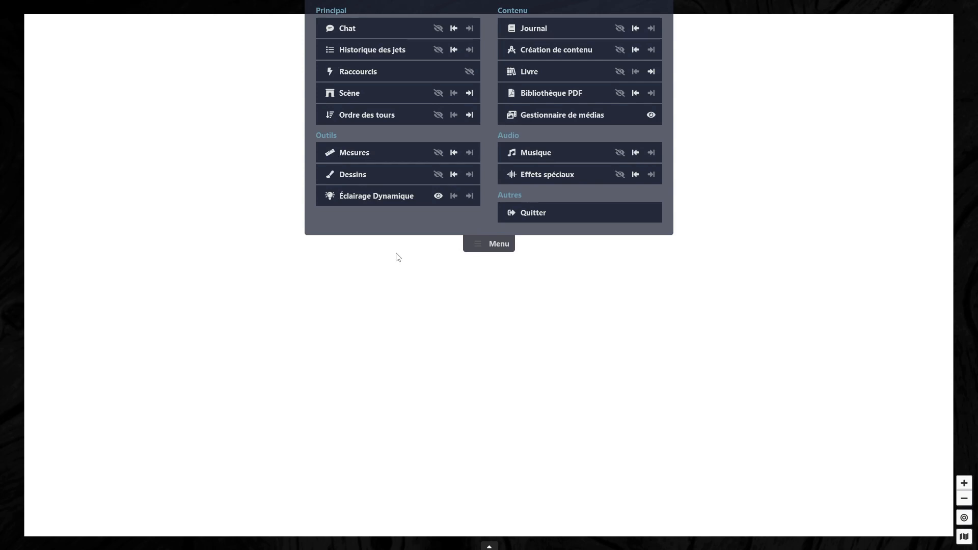
{"action": "left_click", "coordinate": [559, 115]}
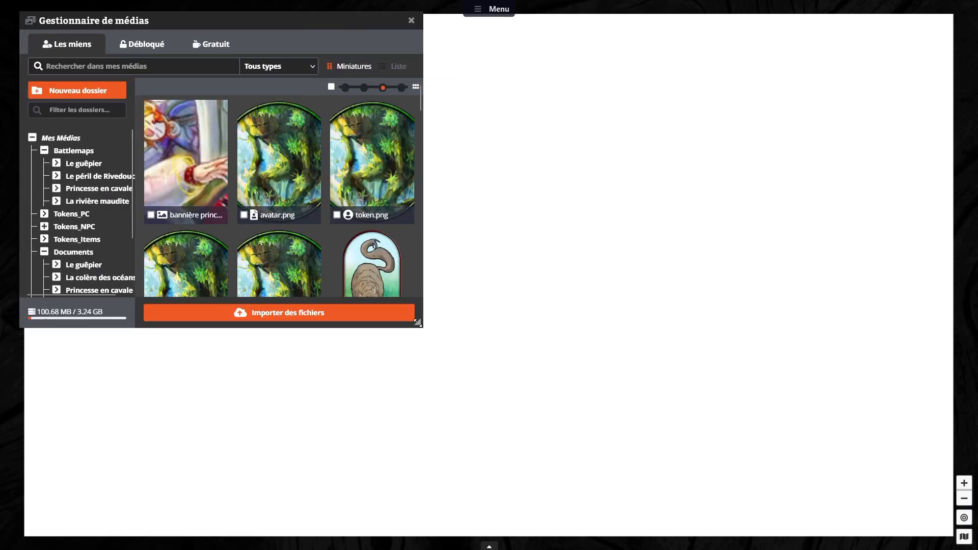
{"action": "left_click_drag", "start_coordinate": [417, 322], "coordinate": [504, 422]}
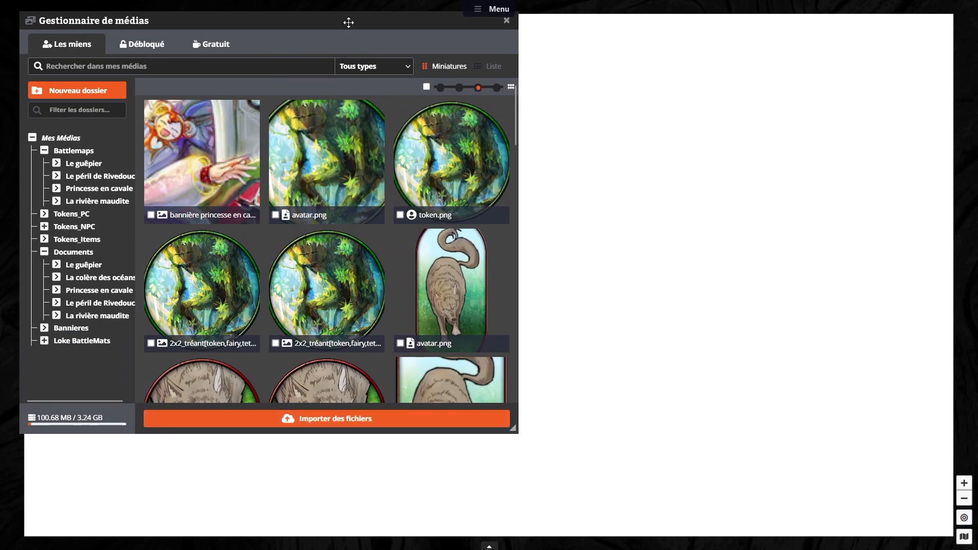
{"action": "left_click_drag", "start_coordinate": [348, 23], "coordinate": [681, 54]}
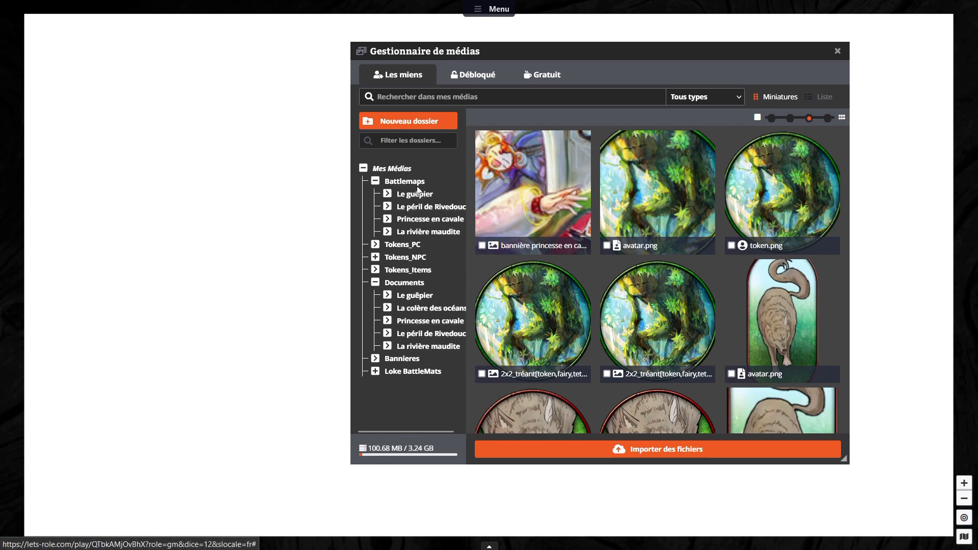
Step: Examine the media in the Battlemaps Princesse en cavale, Tokens_NPC and Documents Princesse en cavale folders
{"action": "left_click", "coordinate": [422, 223]}
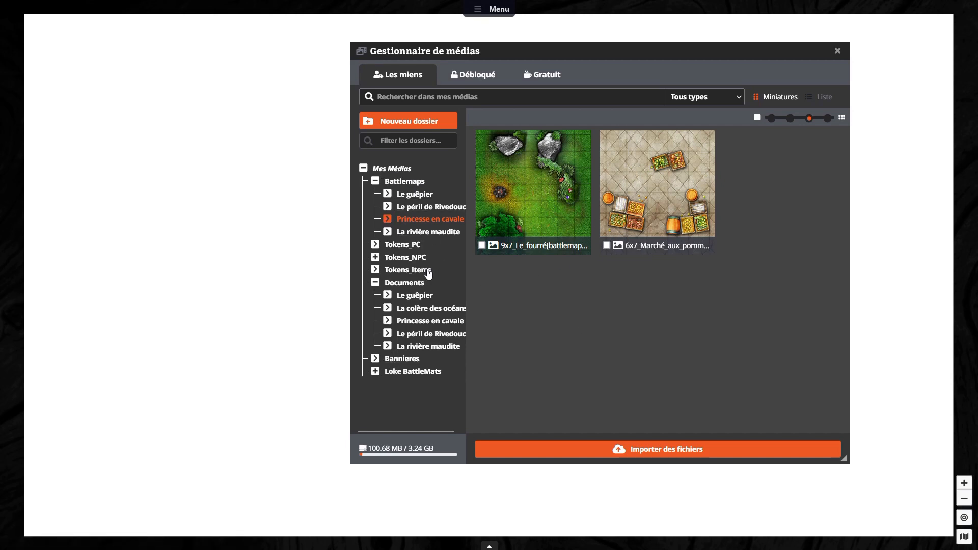
{"action": "left_click", "coordinate": [402, 257]}
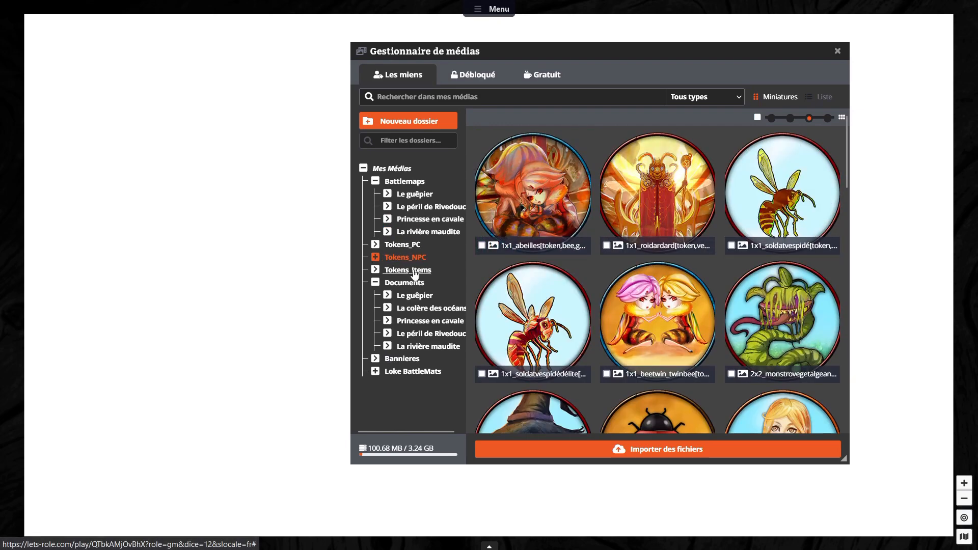
{"action": "left_click", "coordinate": [428, 322]}
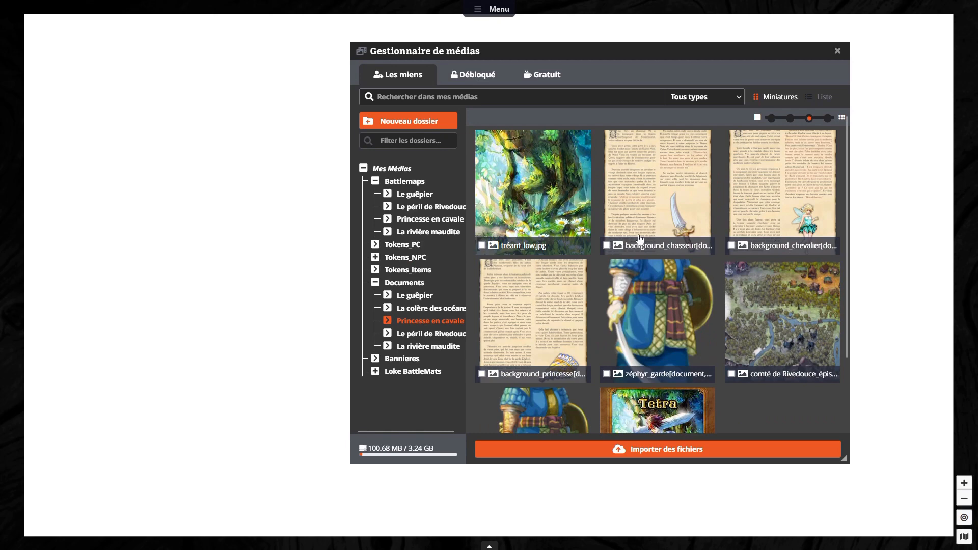
{"action": "scroll", "coordinate": [673, 364], "scroll_direction": "down", "scroll_amount": 2}
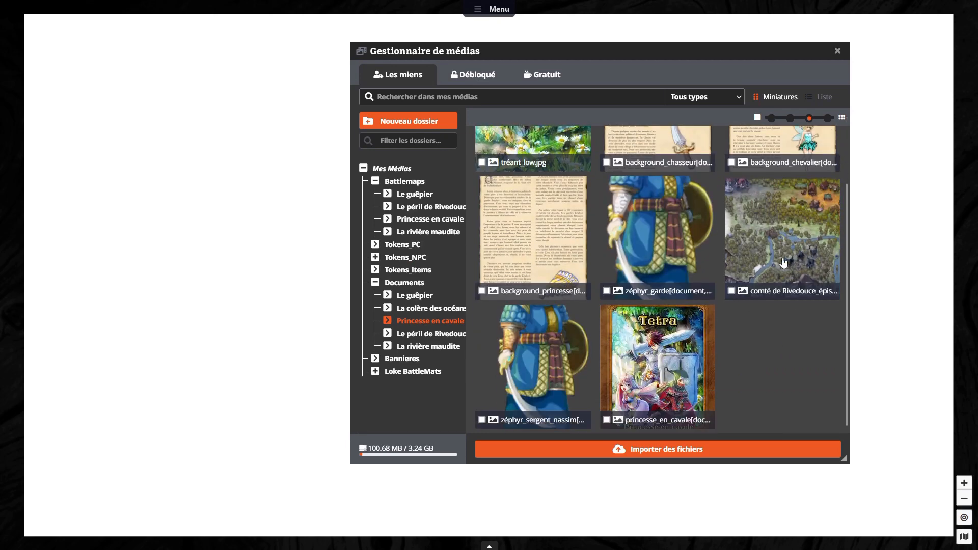
Step: Close the media manager and display the Journal docked on the play area
{"action": "scroll", "coordinate": [736, 261], "scroll_direction": "up", "scroll_amount": 1}
{"action": "scroll", "coordinate": [735, 261], "scroll_direction": "up", "scroll_amount": 1}
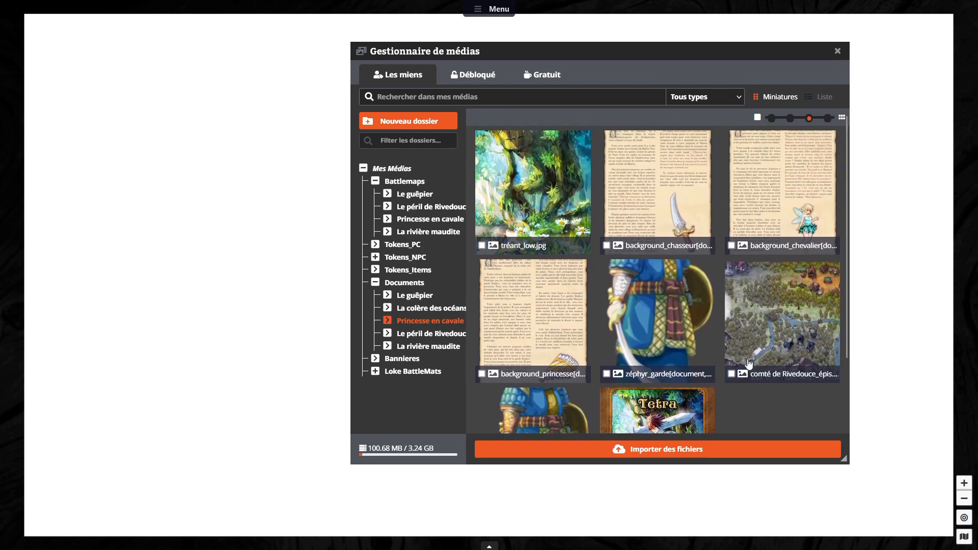
{"action": "left_click", "coordinate": [838, 49]}
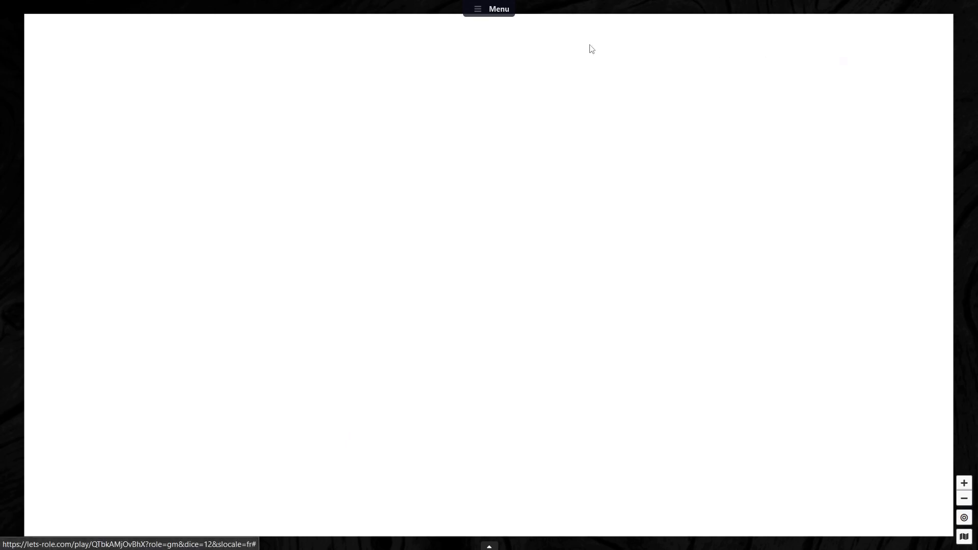
{"action": "left_click", "coordinate": [484, 10]}
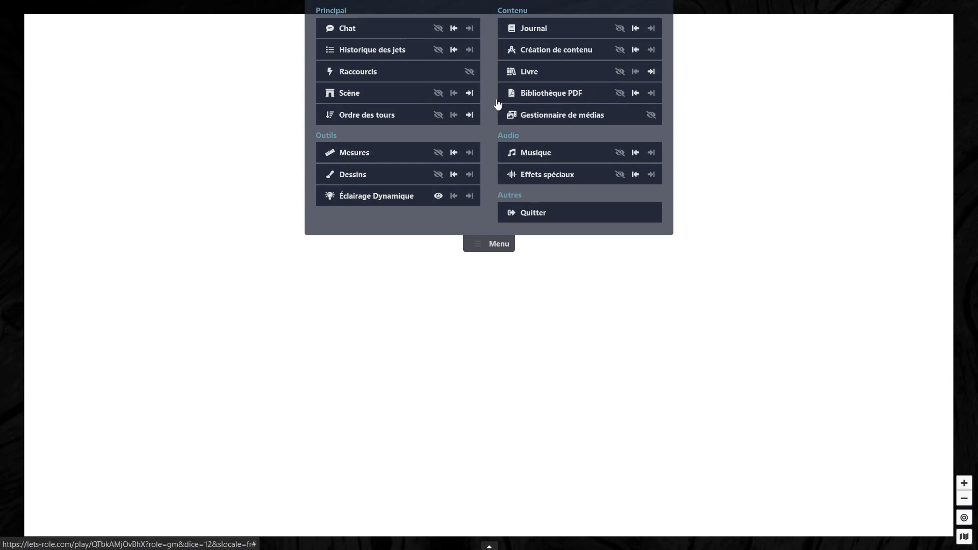
{"action": "left_click", "coordinate": [632, 31]}
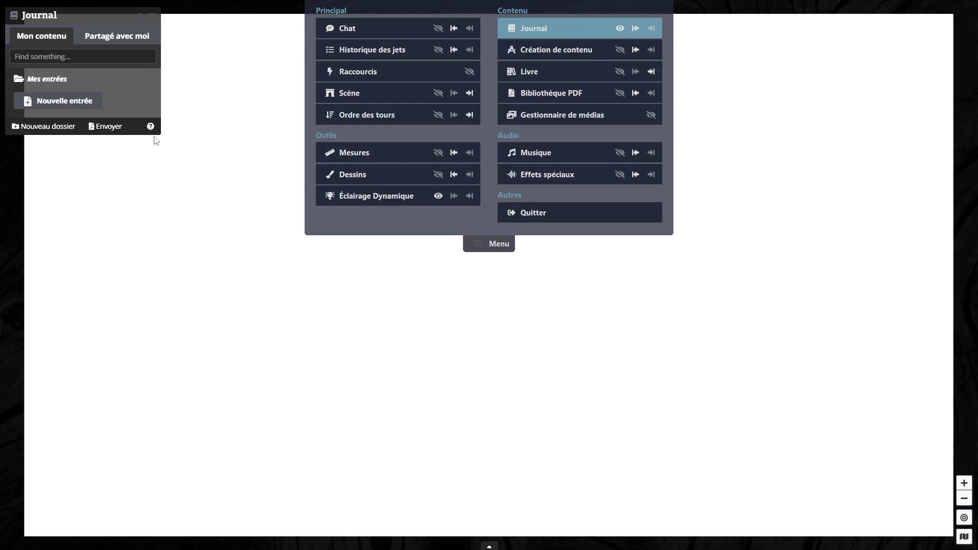
{"action": "left_click", "coordinate": [496, 249]}
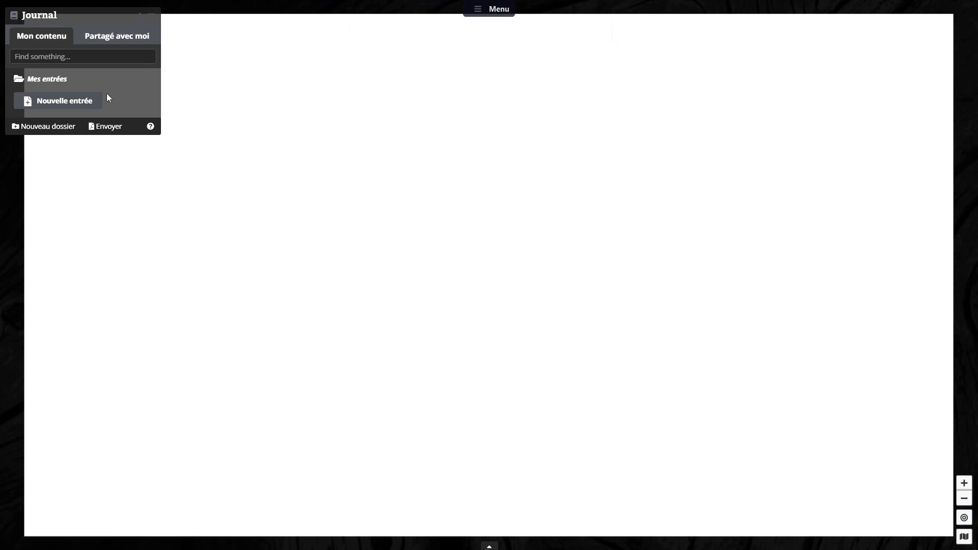
Step: Create two new journal entries, giving the second one the title "test" and the body text "test"
{"action": "left_click", "coordinate": [85, 101]}
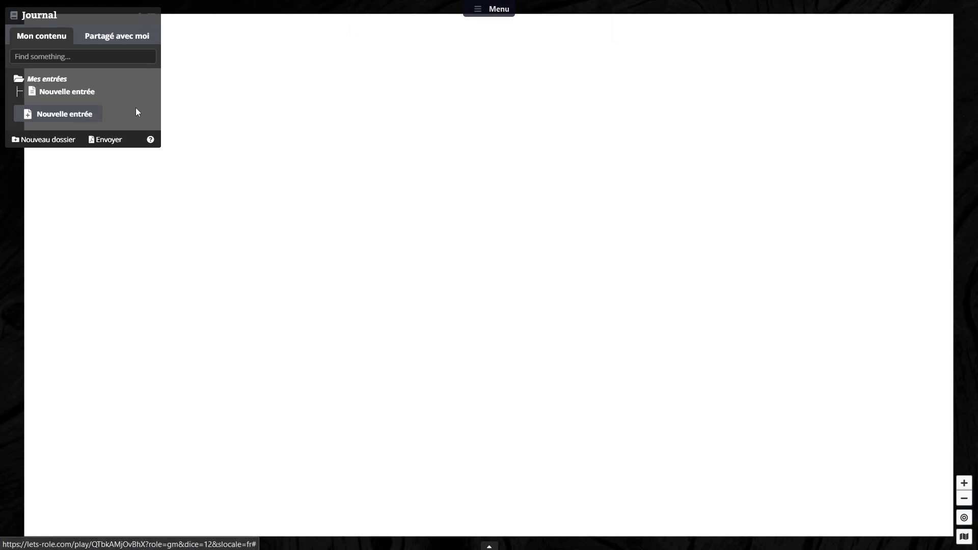
{"action": "left_click", "coordinate": [67, 118]}
{"action": "left_click", "coordinate": [94, 131]}
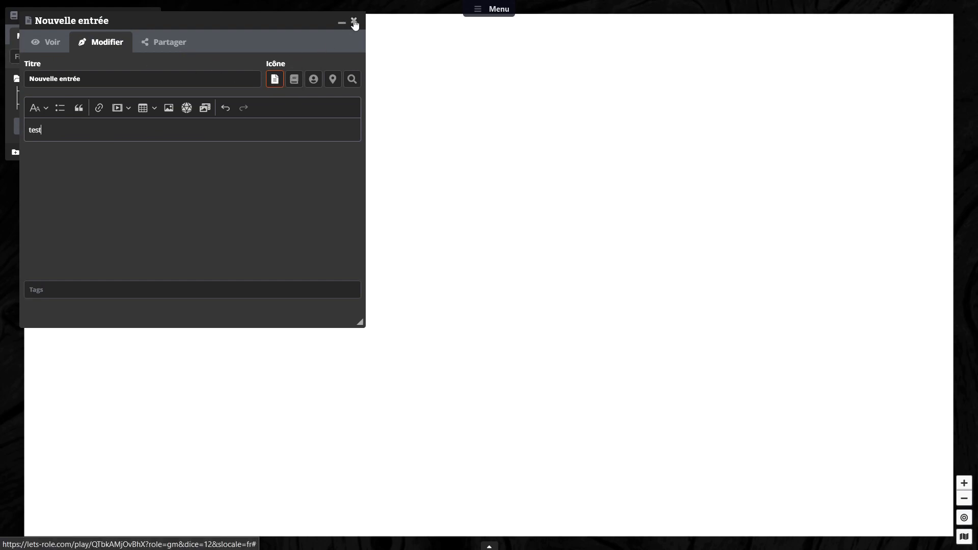
{"action": "triple_click", "coordinate": [61, 80]}
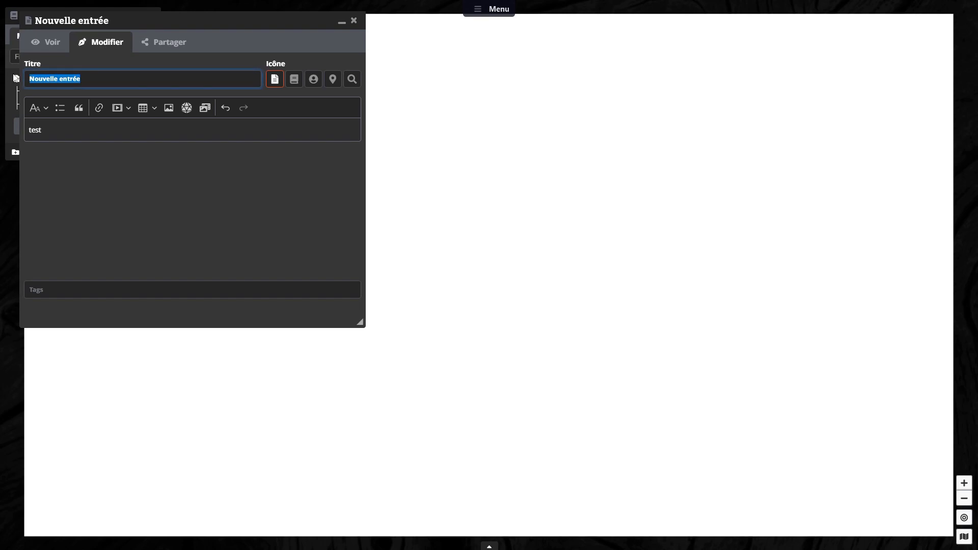
{"action": "type", "text": "test"}
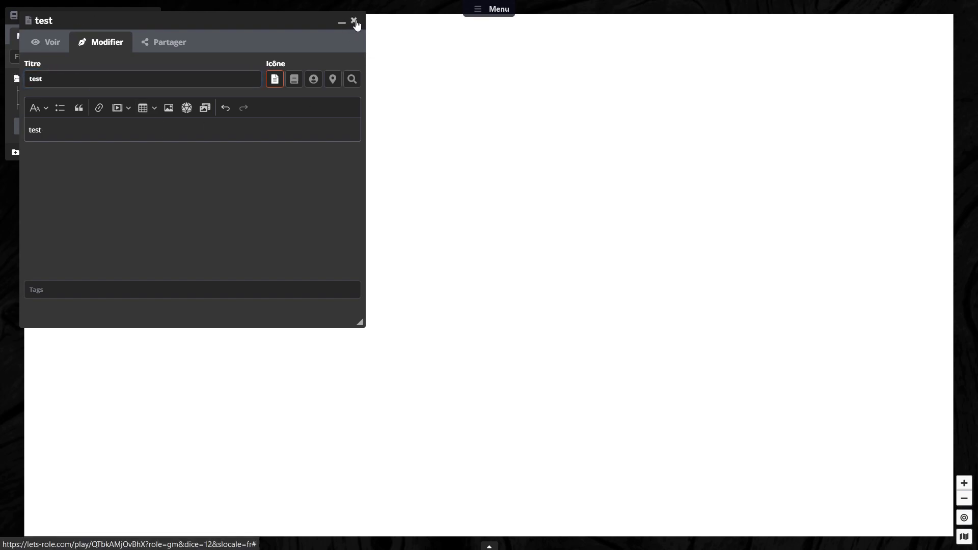
{"action": "left_click", "coordinate": [355, 22]}
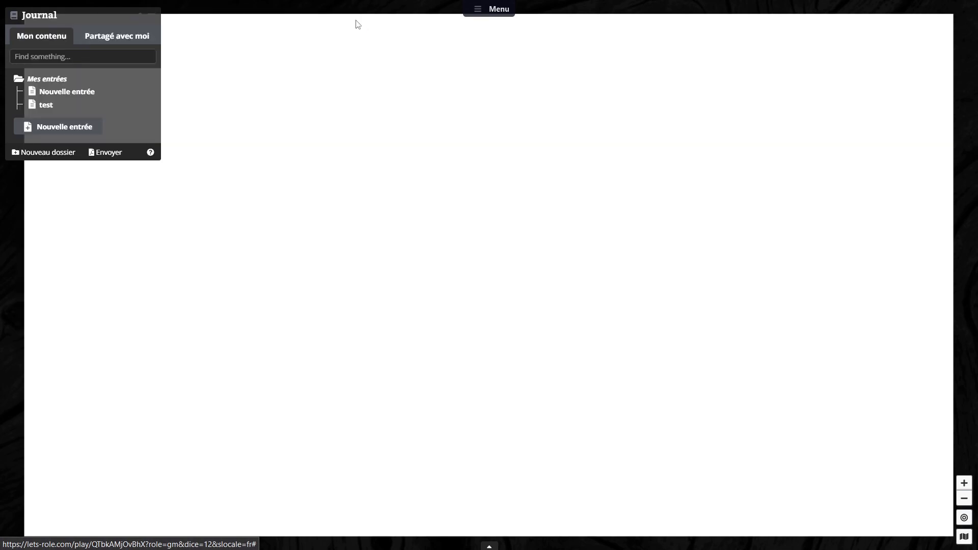
Step: Reopen the media manager and move its window clear of the Journal
{"action": "left_click", "coordinate": [480, 14]}
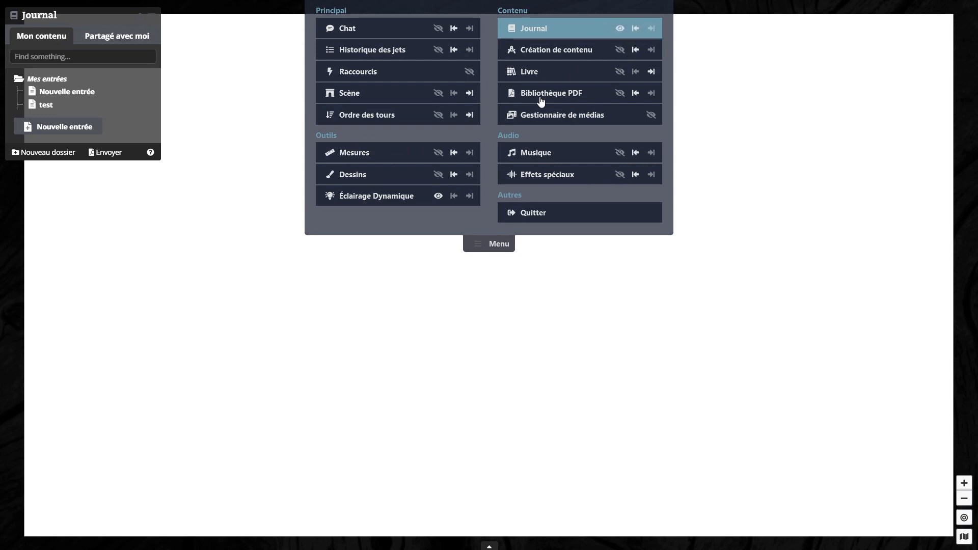
{"action": "left_click", "coordinate": [600, 119]}
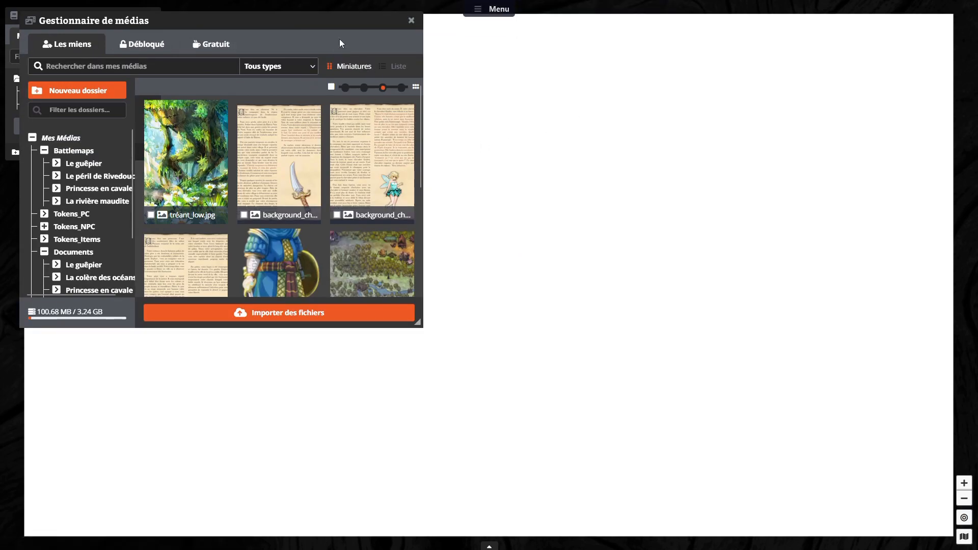
{"action": "left_click_drag", "start_coordinate": [332, 21], "coordinate": [544, 47]}
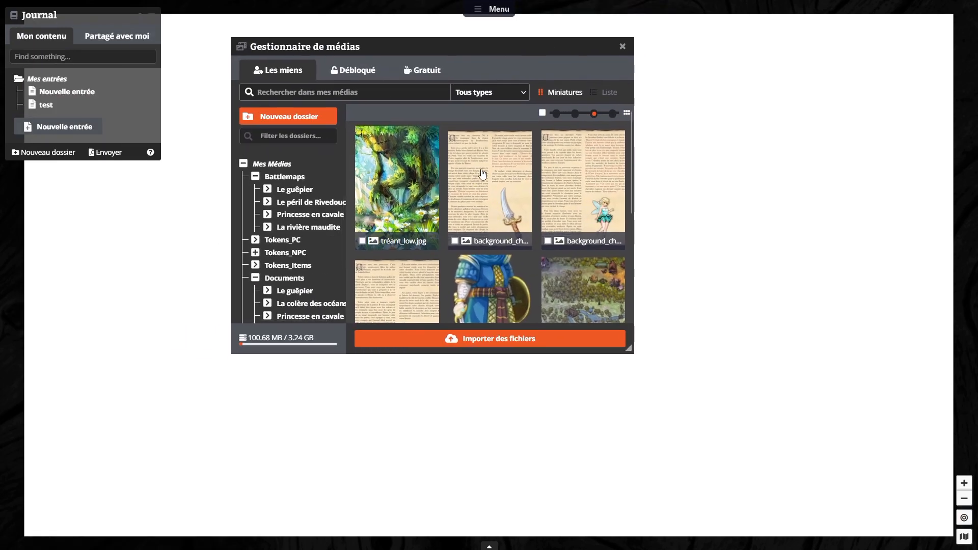
Step: Create a journal page from the background_chasseur image, title it "background chasseur", and close the page and image windows
{"action": "left_click", "coordinate": [503, 180]}
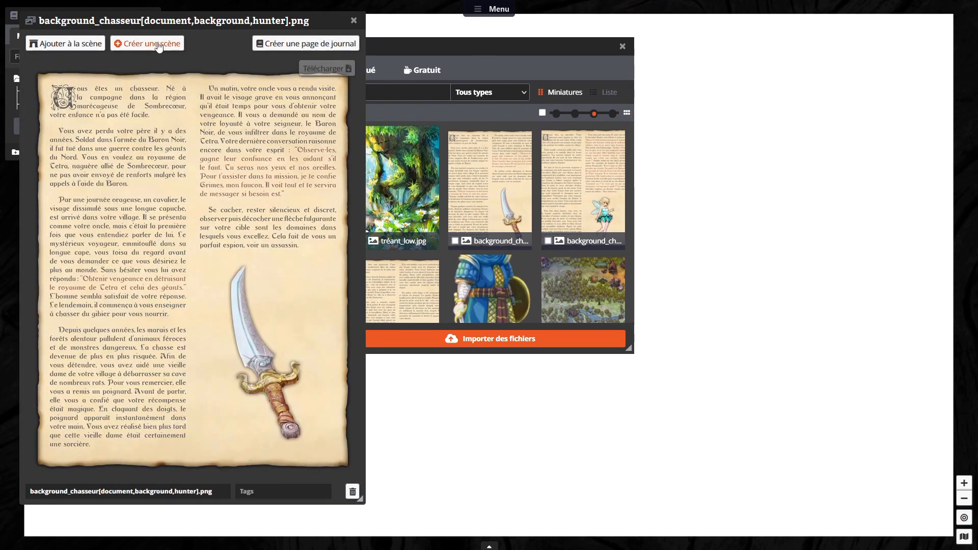
{"action": "left_click", "coordinate": [298, 45]}
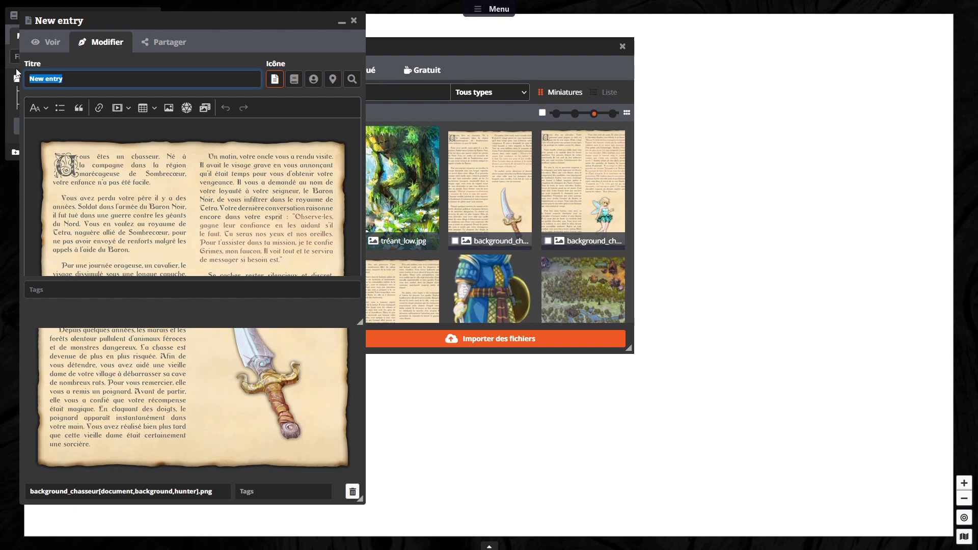
{"action": "type", "text": "background chasseur"}
{"action": "left_click", "coordinate": [353, 20]}
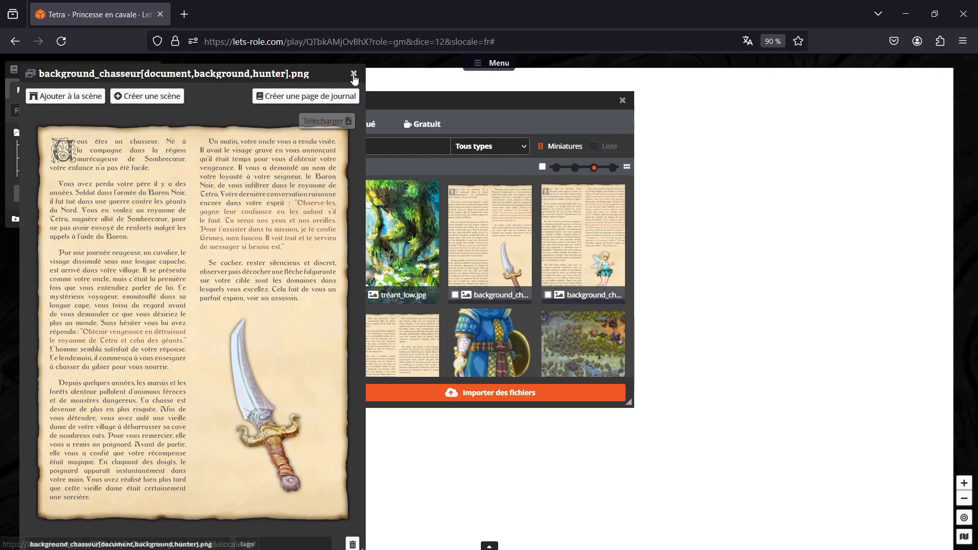
{"action": "left_click", "coordinate": [353, 79]}
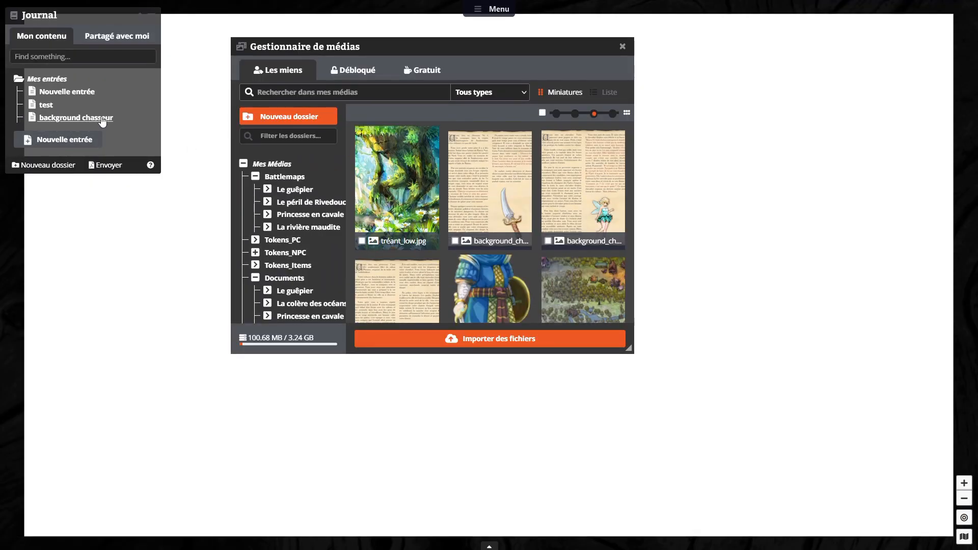
Step: Delete the practice entries "test" and "Nouvelle entrée" from the Journal
{"action": "right_click", "coordinate": [45, 105]}
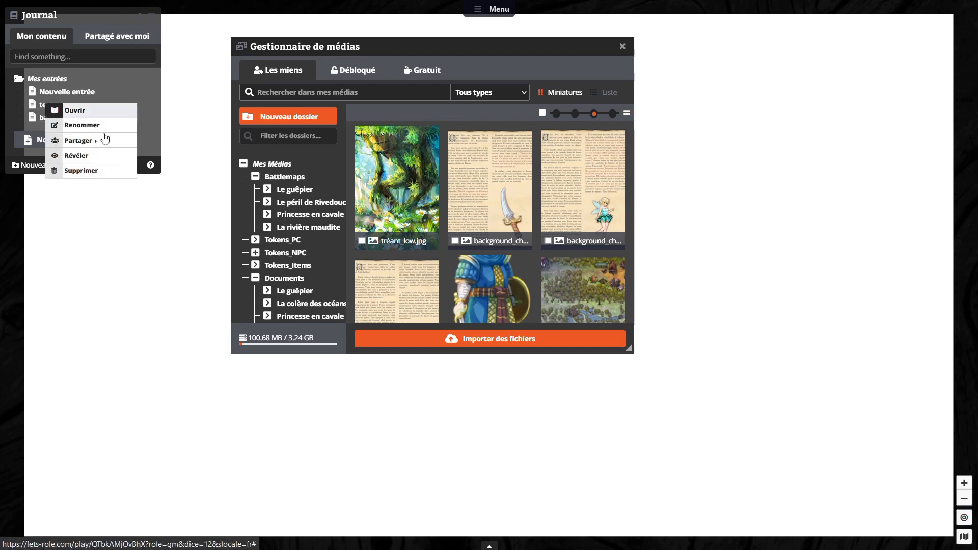
{"action": "left_click", "coordinate": [94, 171]}
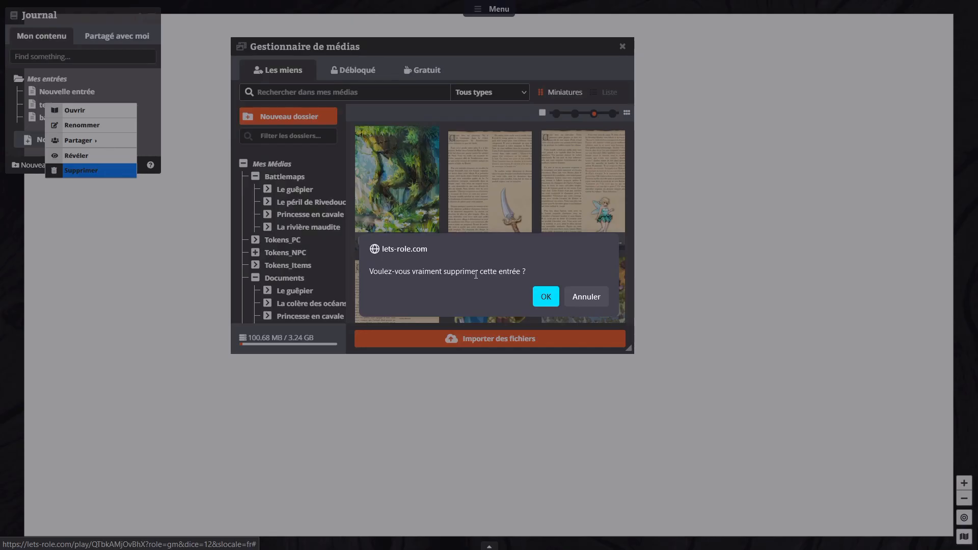
{"action": "left_click", "coordinate": [544, 295]}
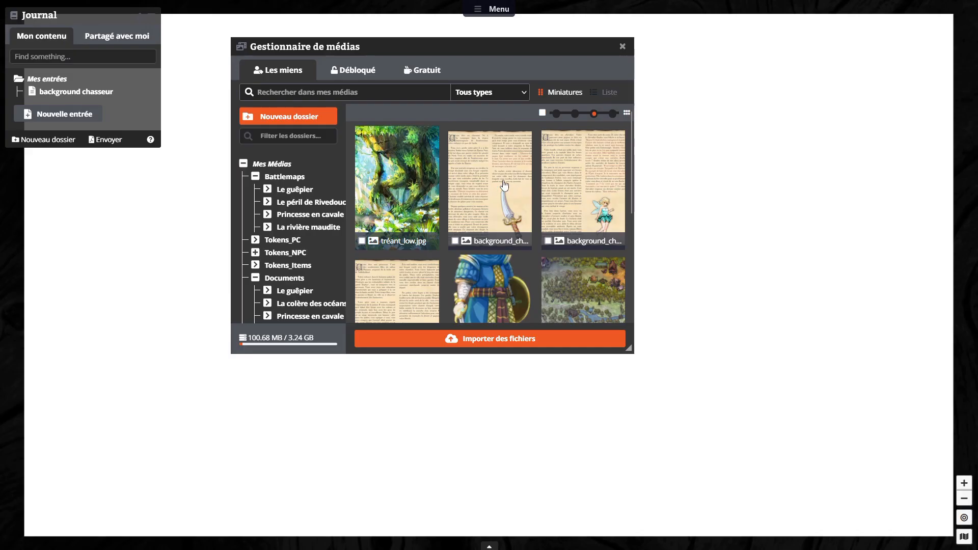
Step: Create journal pages titled "Background Chevalier" and "Background Princesse" from the matching background images
{"action": "left_click", "coordinate": [592, 188]}
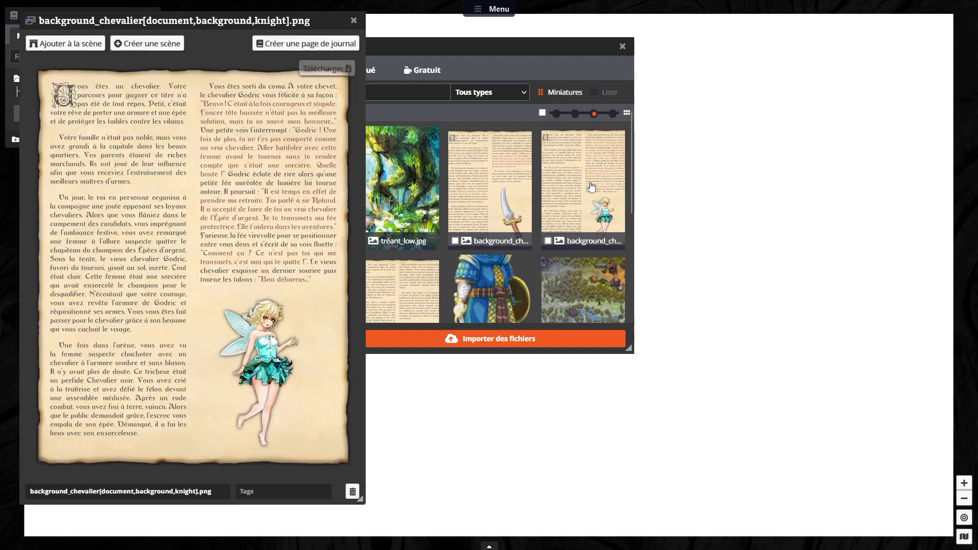
{"action": "left_click", "coordinate": [55, 49]}
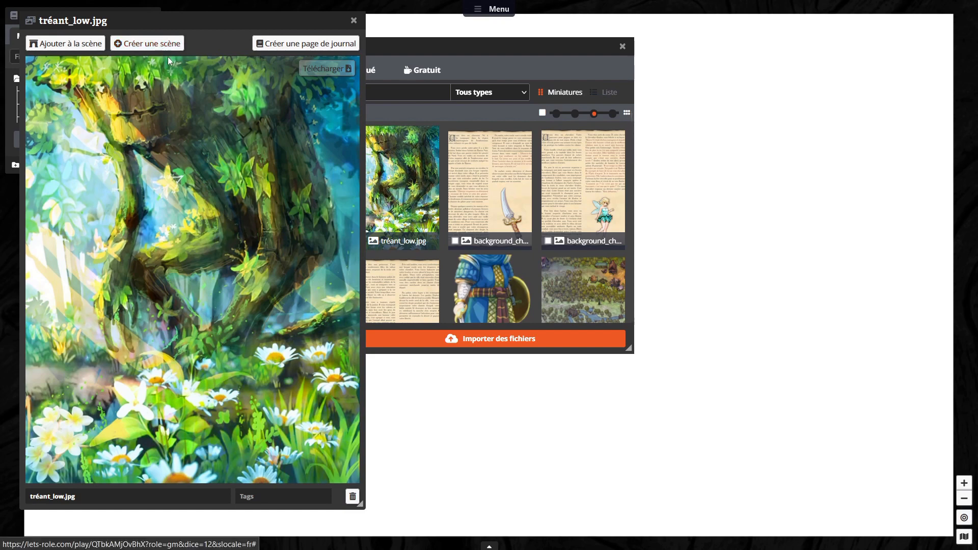
Step: Create a journal page from tréant_low.jpg with the character icon and the title "Tréant", closing the page and image windows
{"action": "left_click", "coordinate": [267, 45]}
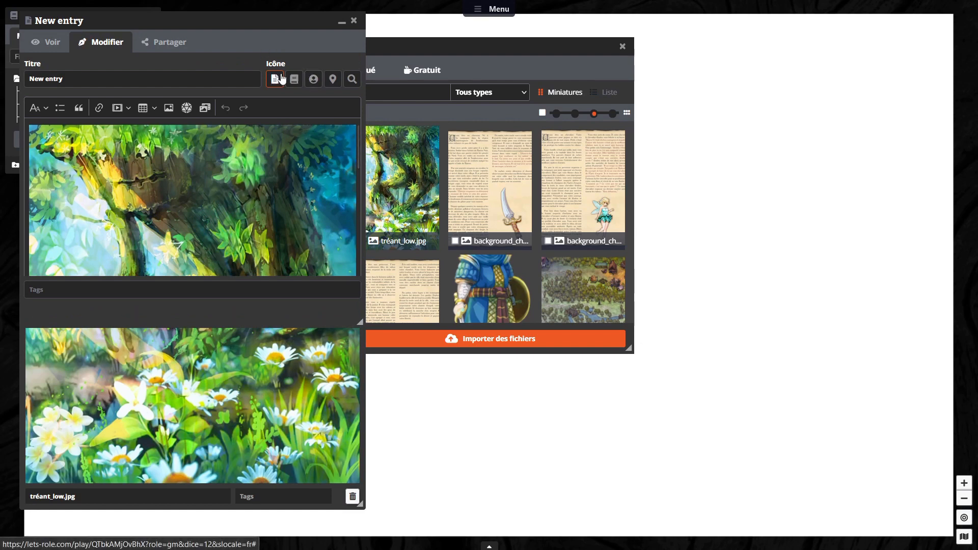
{"action": "left_click", "coordinate": [314, 80]}
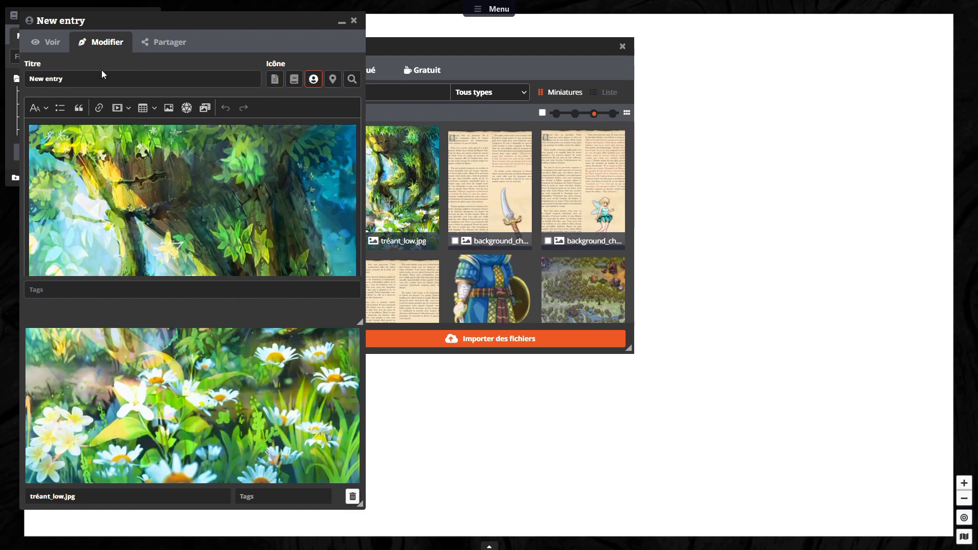
{"action": "left_click_drag", "start_coordinate": [68, 79], "coordinate": [2, 80]}
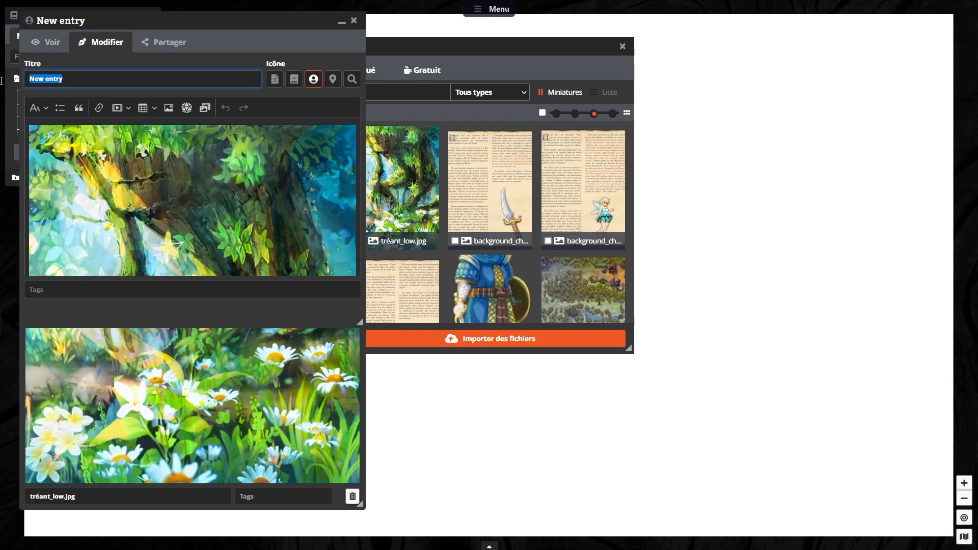
{"action": "type", "text": "Tréant"}
{"action": "left_click", "coordinate": [310, 92]}
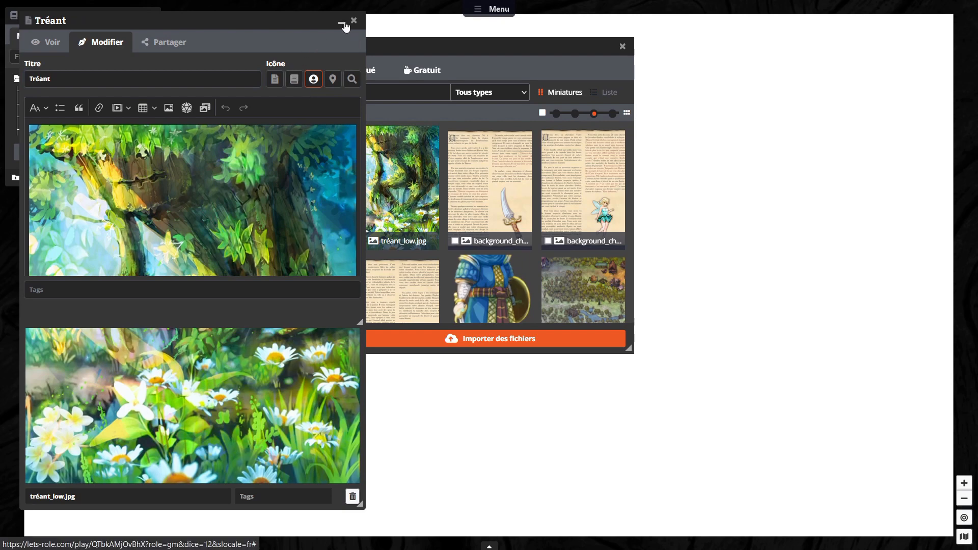
{"action": "left_click_drag", "start_coordinate": [304, 23], "coordinate": [438, 46]}
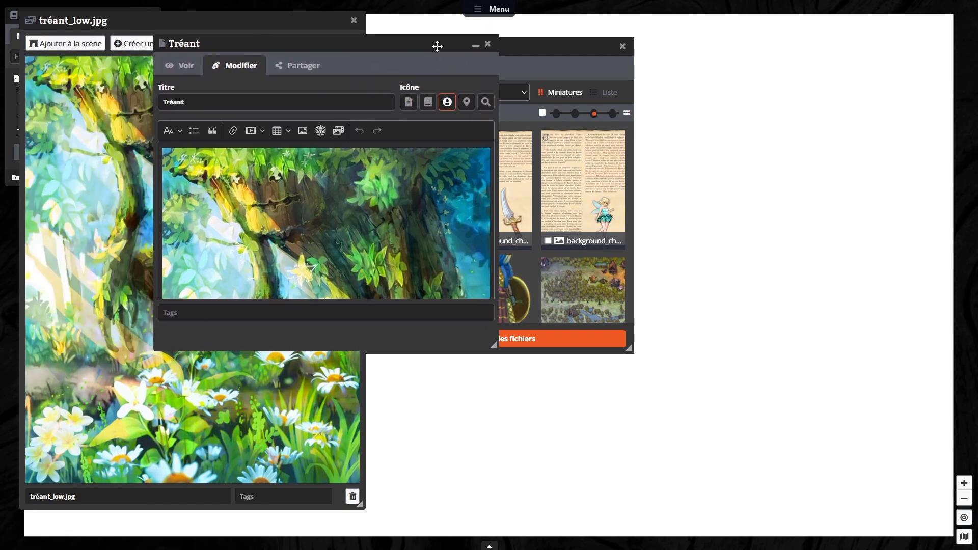
{"action": "left_click", "coordinate": [488, 43]}
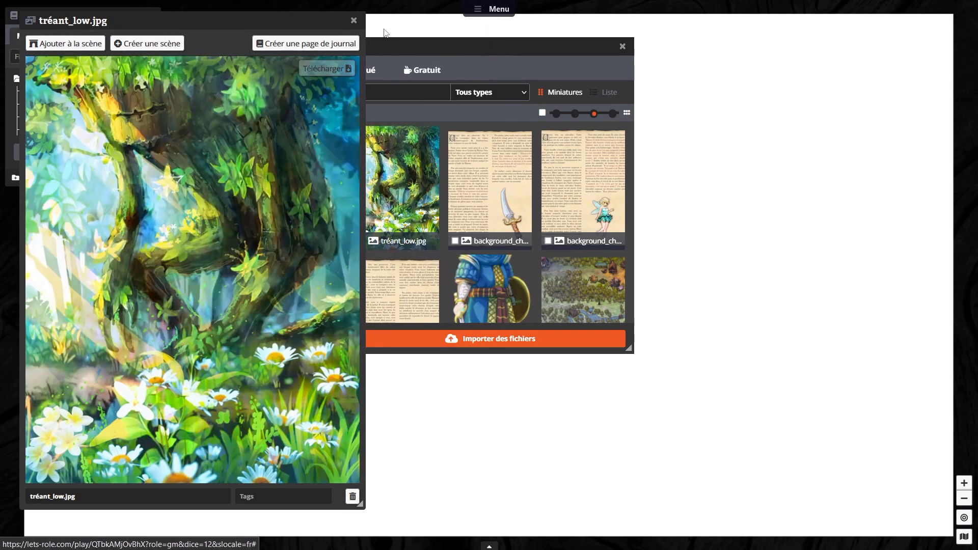
{"action": "left_click", "coordinate": [353, 21]}
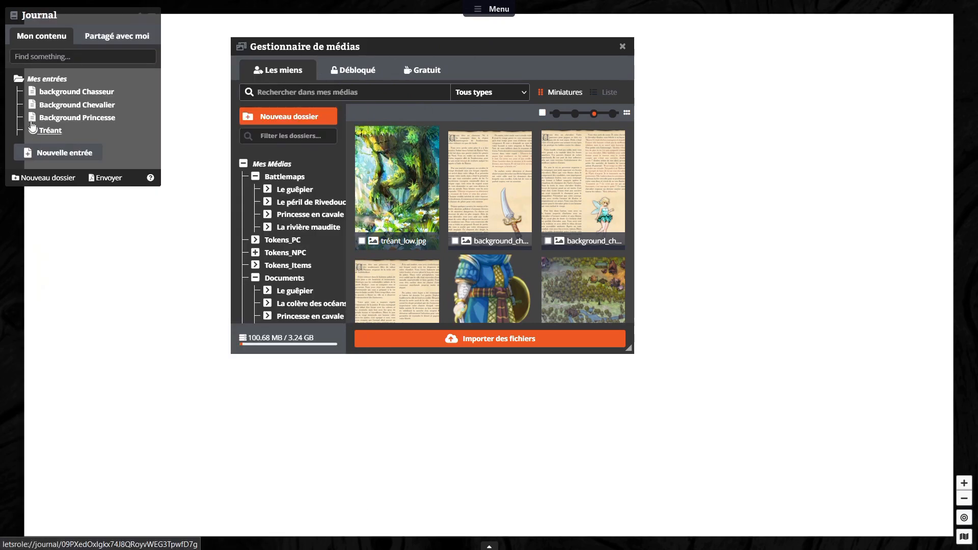
Step: Create a journal page from the zéphyr_garde image, with a title beginning "Garde Zé"
{"action": "left_click", "coordinate": [457, 273]}
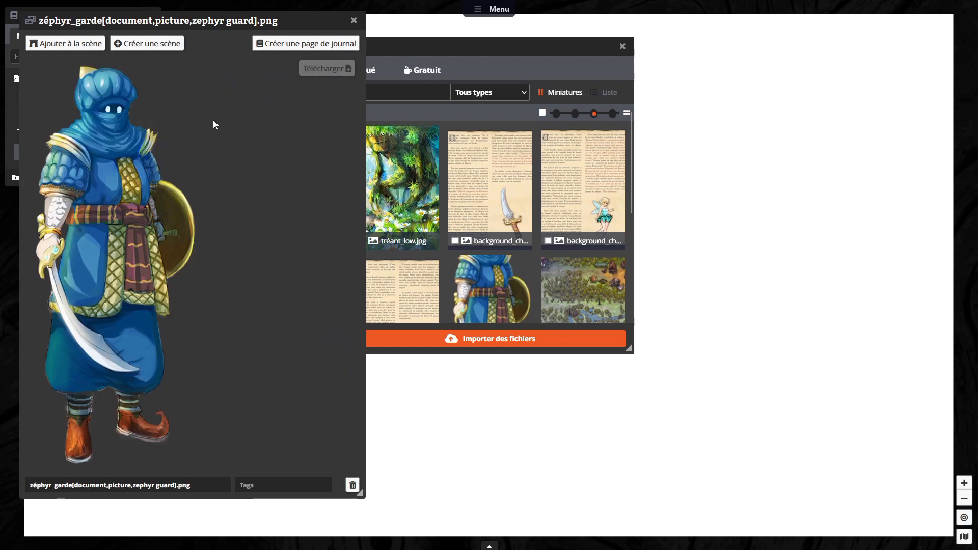
{"action": "left_click", "coordinate": [286, 44]}
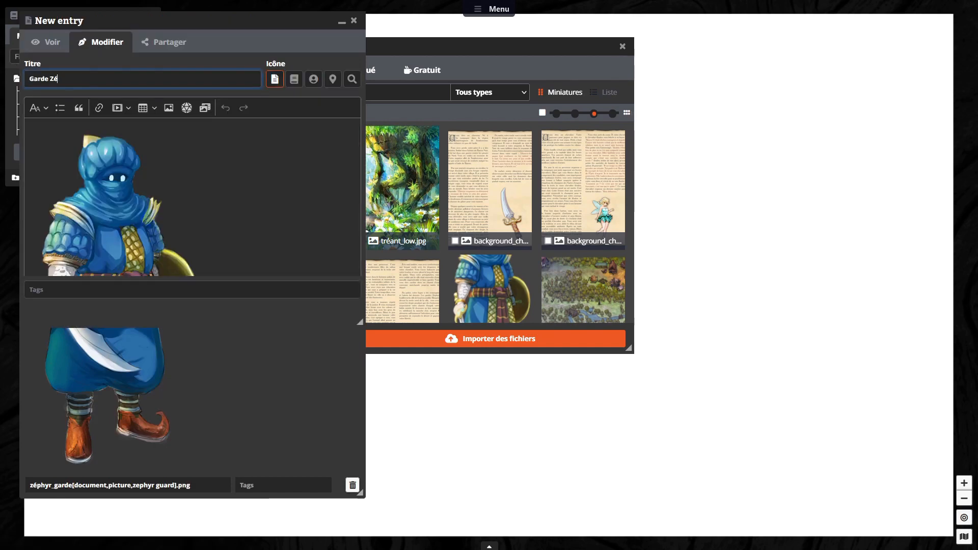
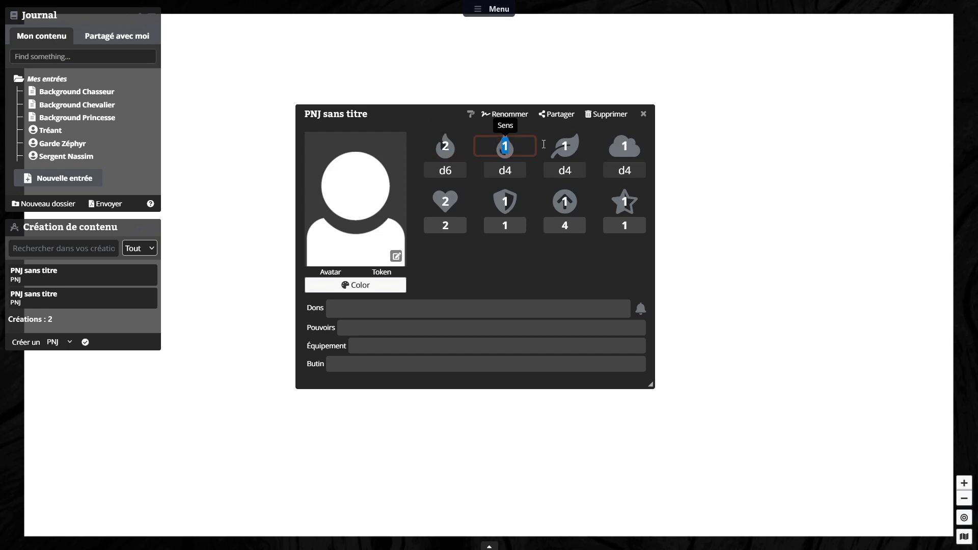
Step: Set the untitled NPC's Sens, Intuition and Esprit characteristics to 2
{"action": "left_click", "coordinate": [575, 151]}
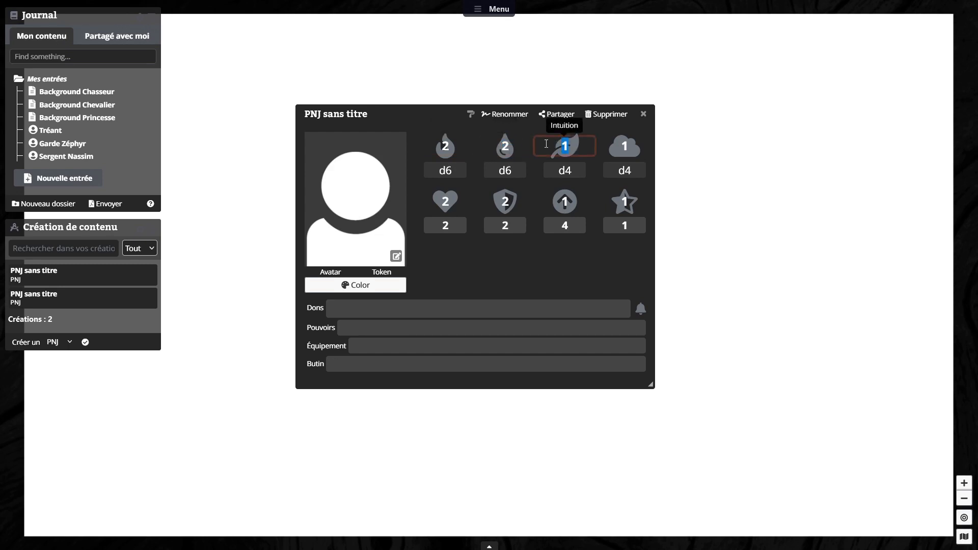
{"action": "type", "text": "2"}
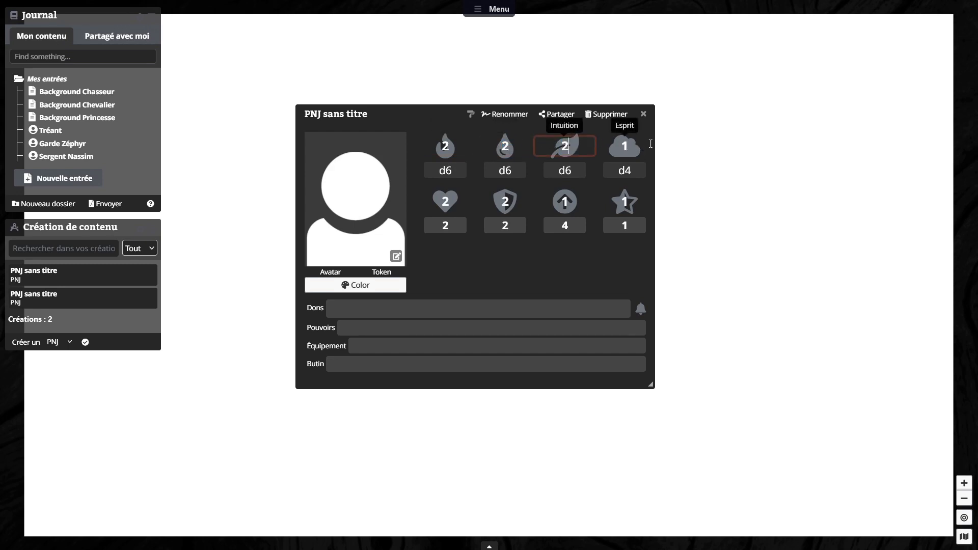
{"action": "left_click", "coordinate": [632, 142]}
{"action": "type", "text": "2"}
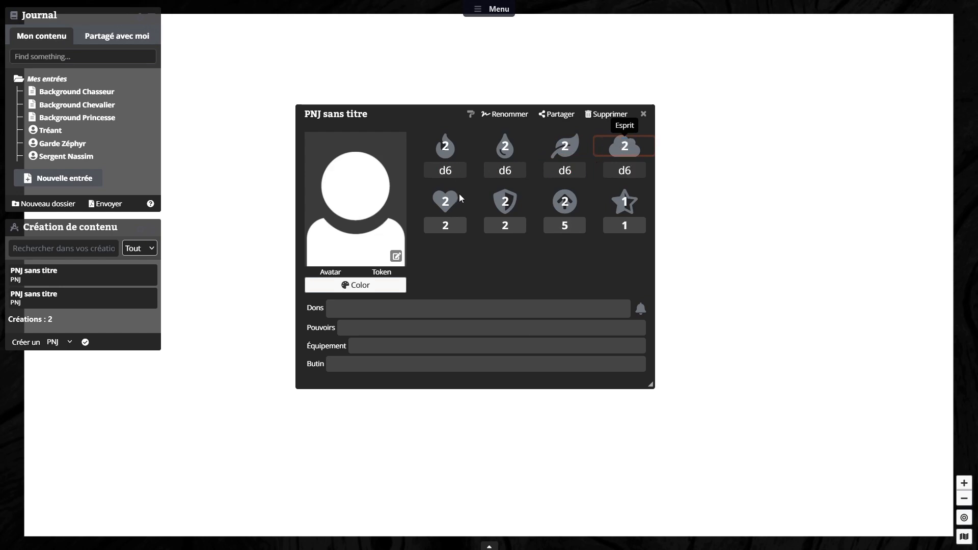
{"action": "key", "text": "Tab"}
{"action": "left_click", "coordinate": [610, 247]}
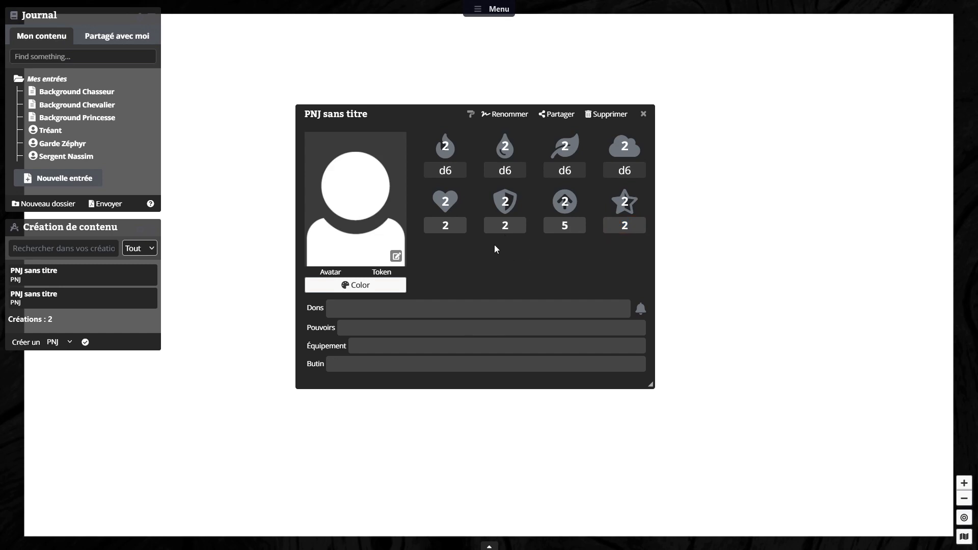
{"action": "left_click", "coordinate": [384, 316]}
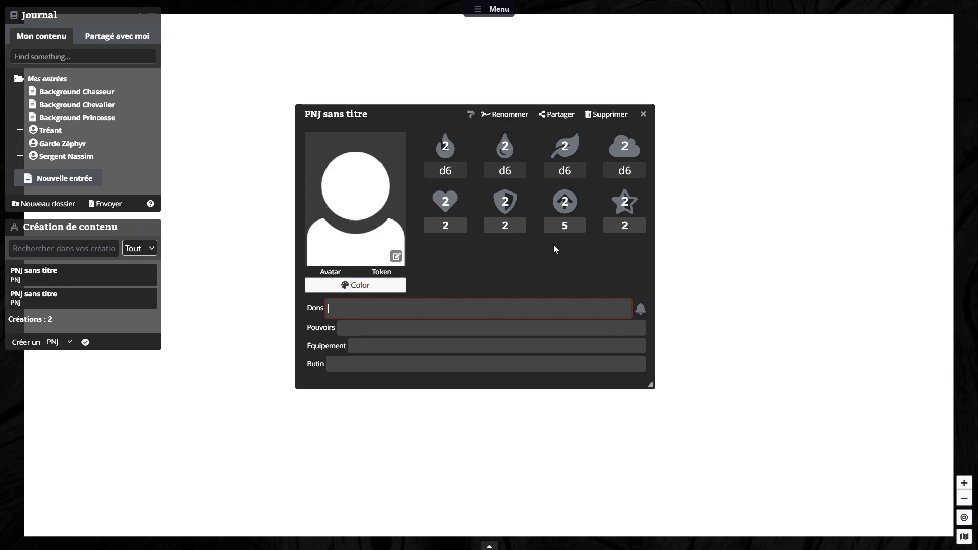
Step: Apply the 1x1_garde_zéphyr image from the Tokens_npc folder as the NPC's avatar and token
{"action": "left_click", "coordinate": [393, 256]}
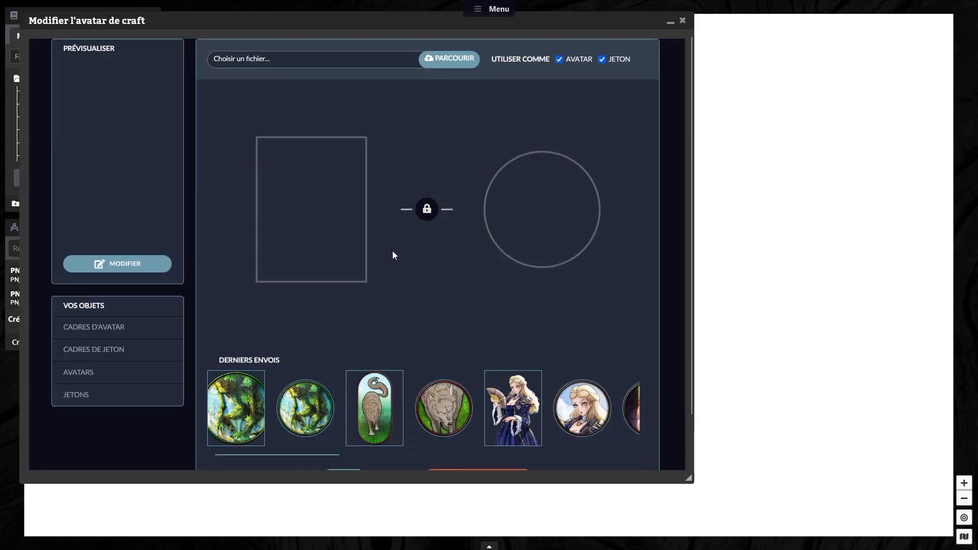
{"action": "left_click", "coordinate": [445, 59]}
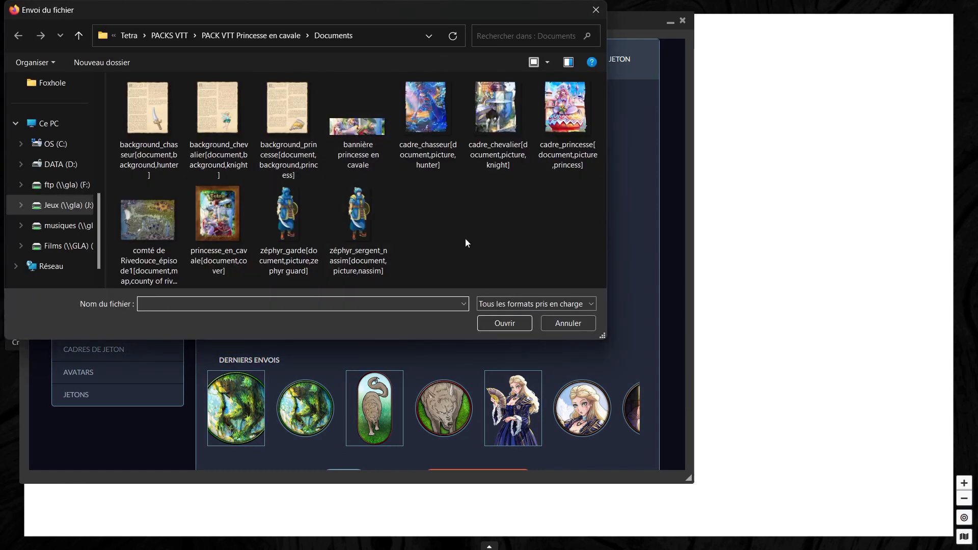
{"action": "left_click", "coordinate": [250, 35]}
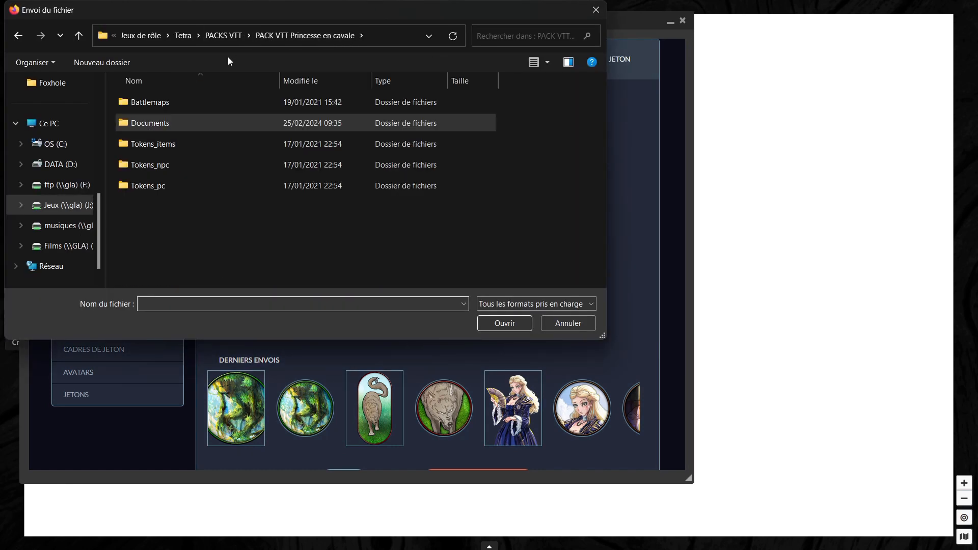
{"action": "double_click", "coordinate": [161, 168]}
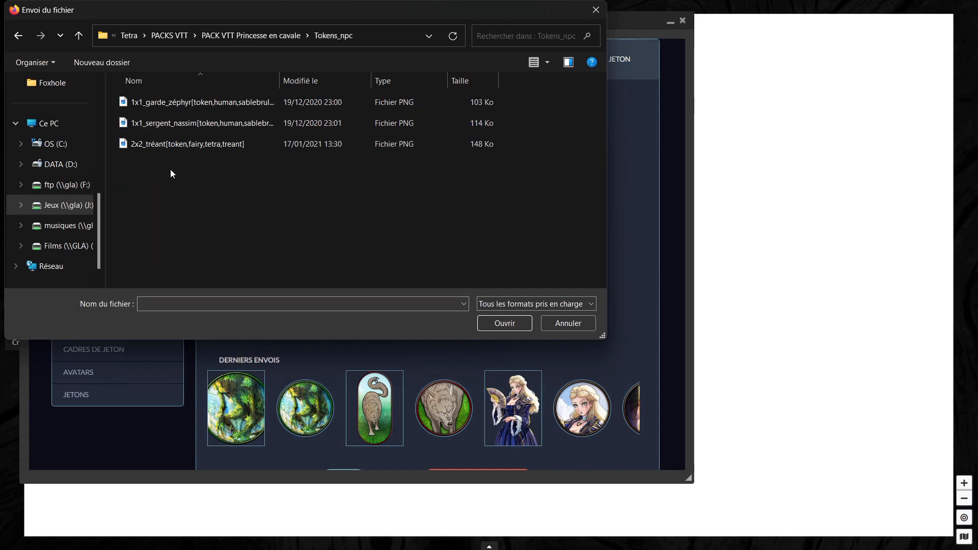
{"action": "left_click", "coordinate": [191, 102]}
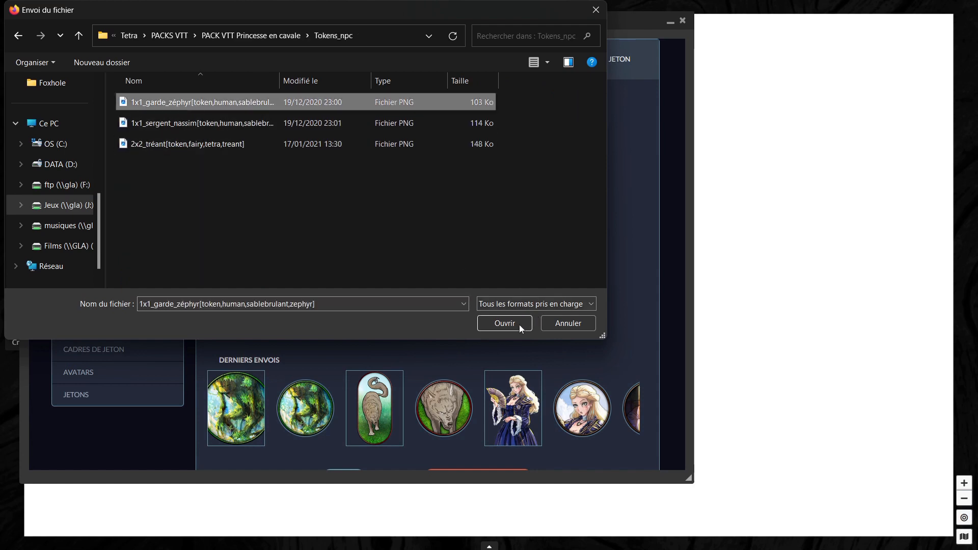
{"action": "left_click", "coordinate": [501, 323]}
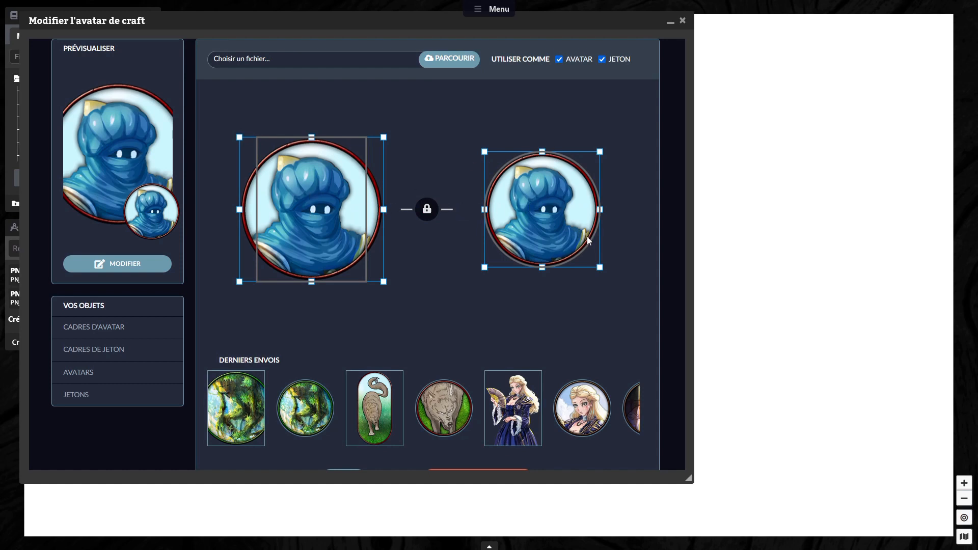
{"action": "left_click", "coordinate": [427, 210]}
{"action": "scroll", "coordinate": [518, 289], "scroll_direction": "down", "scroll_amount": 1}
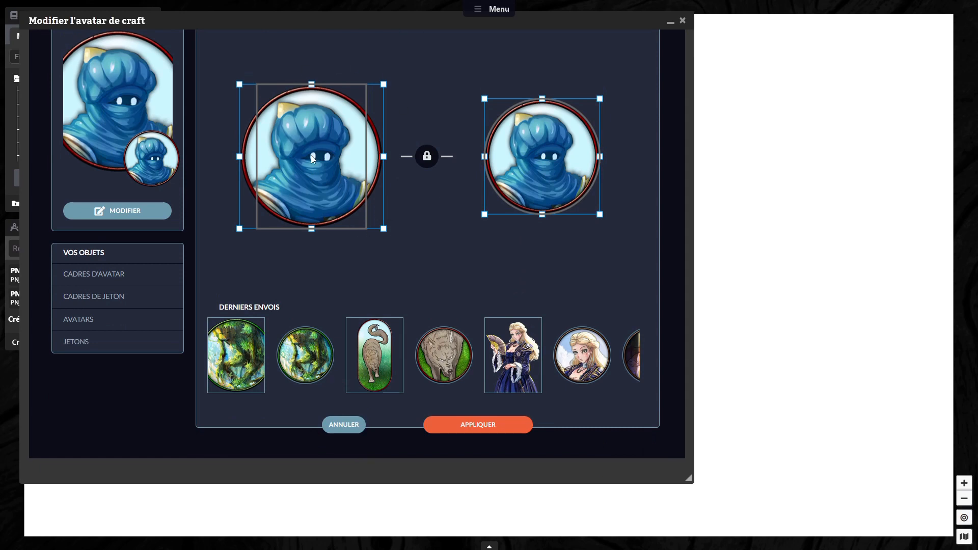
{"action": "scroll", "coordinate": [395, 194], "scroll_direction": "up", "scroll_amount": 1}
{"action": "scroll", "coordinate": [428, 184], "scroll_direction": "down", "scroll_amount": 1}
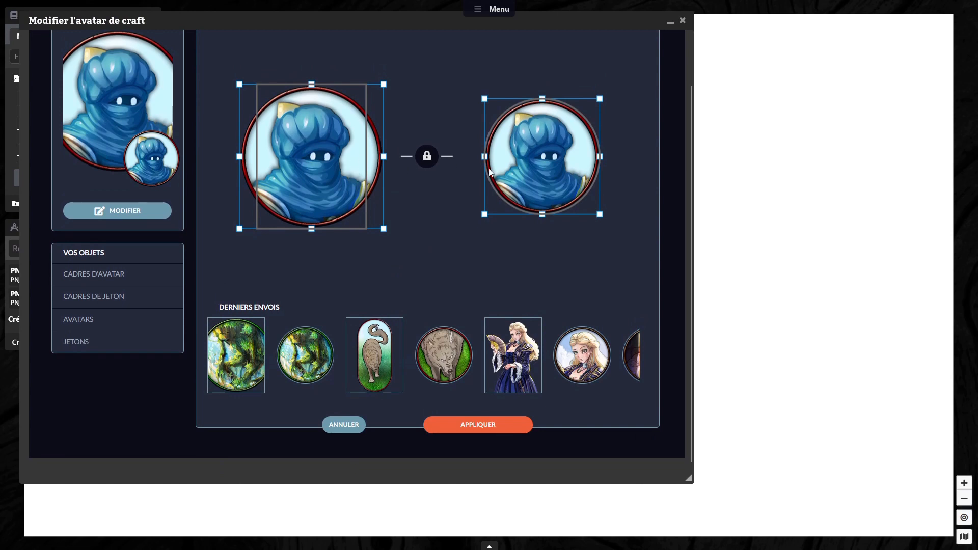
{"action": "left_click", "coordinate": [503, 430]}
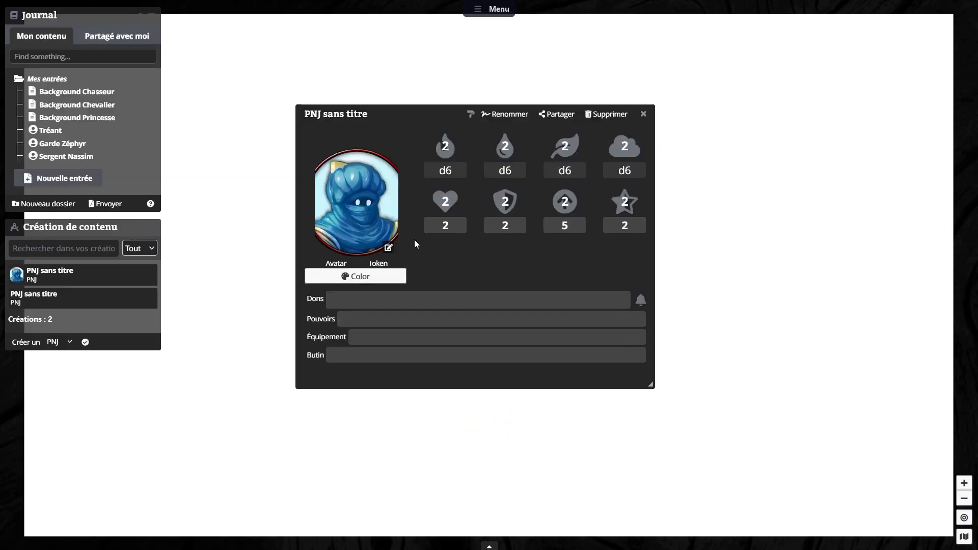
Step: Rename the untitled NPC as "Garde Zéphyr"
{"action": "left_click", "coordinate": [505, 115]}
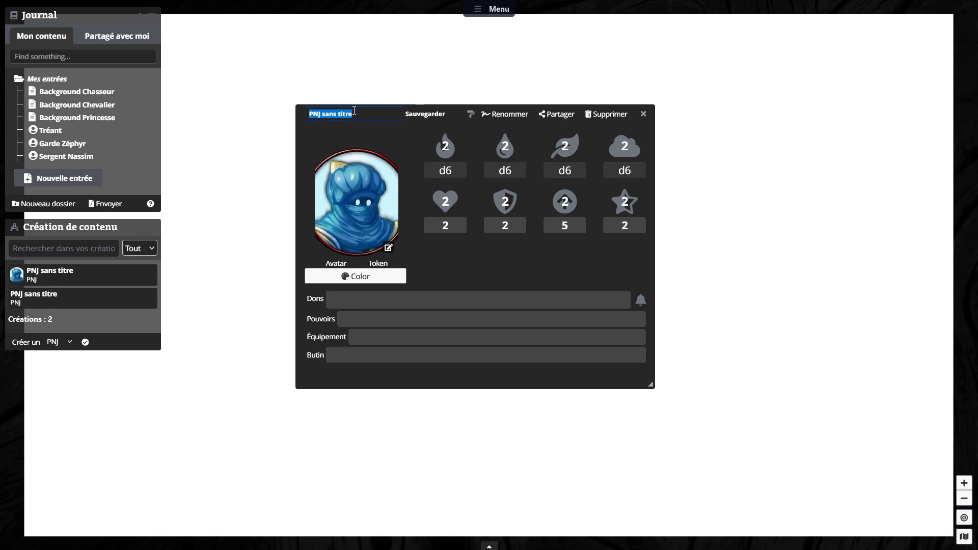
{"action": "type", "text": "Garde Zéphyr"}
{"action": "key", "text": "Tab"}
Step: Set Garde Zéphyr's Équipement to "Cimeterre (1D10, Frappe Précise), Bouclier 1D4, Armure légère (Défense +1)" and save the sheet's name
{"action": "type", "text": "Cimeterre (&D10, Frappe Précise), Bouclier 1D4, Armure légère (Défense +1)"}
{"action": "key", "text": "Tab"}
{"action": "key", "text": "Tab"}
{"action": "key", "text": "shift+Tab"}
{"action": "key", "text": "shift+Tab"}
{"action": "key", "text": "ctrl+x"}
{"action": "key", "text": "Tab"}
{"action": "key", "text": "Tab"}
{"action": "key", "text": "ctrl+v"}
{"action": "key", "text": "Tab"}
{"action": "left_click", "coordinate": [425, 115]}
Step: Close Garde Zéphyr's sheet and create a new NPC named "Sergent Nassim", moving and enlarging its sheet
{"action": "left_click", "coordinate": [85, 342]}
{"action": "left_click", "coordinate": [644, 115]}
{"action": "left_click_drag", "start_coordinate": [97, 20], "coordinate": [382, 58]}
{"action": "left_click", "coordinate": [674, 102]}
{"action": "type", "text": "Sergent Nassim"}
{"action": "left_click_drag", "start_coordinate": [563, 270], "coordinate": [726, 348]}
Step: Set Sergent Nassim's four main characteristics to 3, 3, 3 and 2, and paste Garde Zéphyr's equipment into Équipement
{"action": "left_click", "coordinate": [478, 97]}
{"action": "type", "text": "3"}
{"action": "left_click", "coordinate": [535, 314]}
{"action": "key", "text": "ctrl+v"}
{"action": "left_click", "coordinate": [361, 276]}
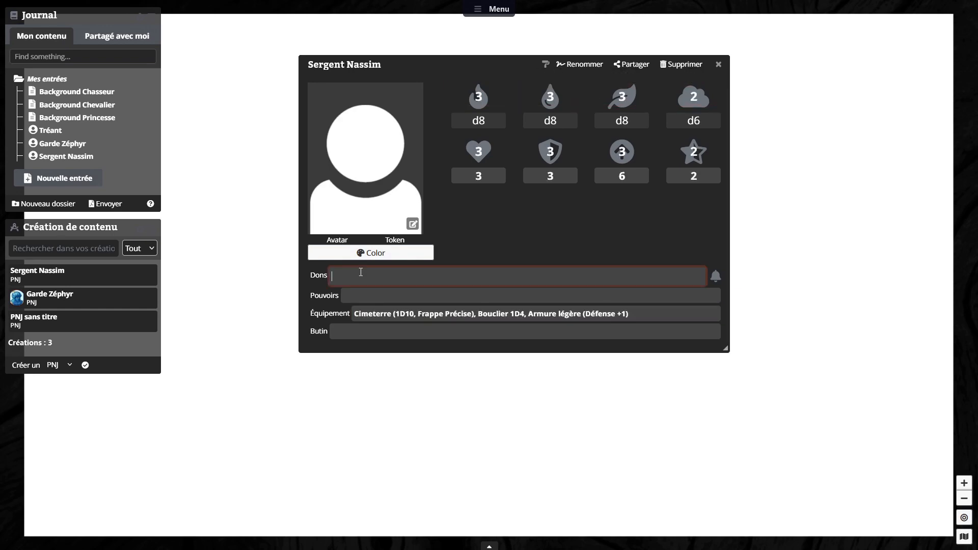
Step: Apply the 1x1_sergent_nassim image as Sergent Nassim's avatar and token, adjusting the avatar's framing separately from the token
{"action": "left_click", "coordinate": [413, 224]}
{"action": "scroll", "coordinate": [433, 359], "scroll_direction": "down", "scroll_amount": 15}
{"action": "left_click", "coordinate": [433, 359]}
{"action": "scroll", "coordinate": [434, 360], "scroll_direction": "up", "scroll_amount": 2}
{"action": "left_click", "coordinate": [602, 59]}
{"action": "left_click", "coordinate": [478, 424]}
{"action": "left_click", "coordinate": [412, 224]}
{"action": "left_click", "coordinate": [78, 320]}
{"action": "left_click", "coordinate": [614, 284]}
{"action": "left_click", "coordinate": [427, 210]}
{"action": "left_click_drag", "start_coordinate": [311, 210], "coordinate": [325, 209]}
{"action": "left_click", "coordinate": [475, 427]}
Step: Create another NPC named "Tréant", moving and enlarging its sheet
{"action": "left_click", "coordinate": [85, 366]}
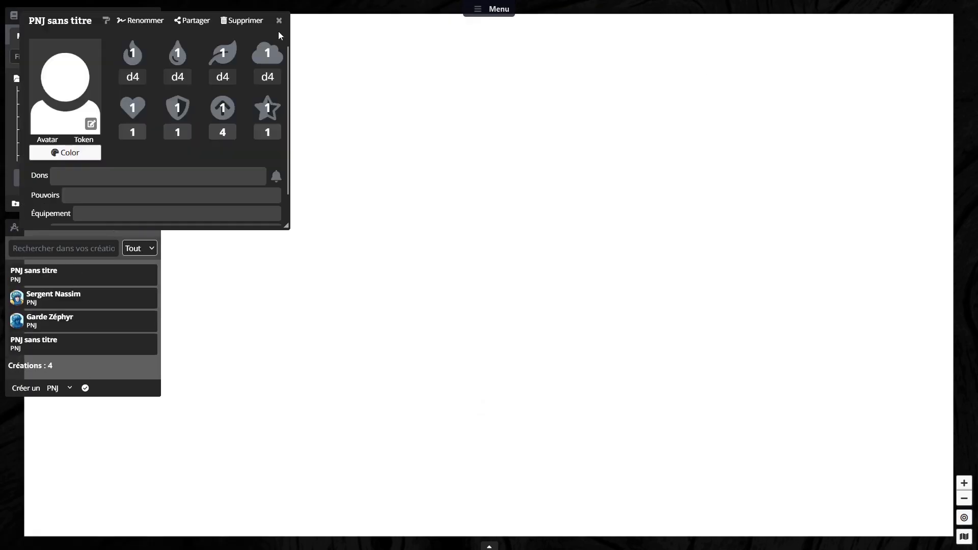
{"action": "left_click_drag", "start_coordinate": [97, 20], "coordinate": [310, 83]}
{"action": "left_click_drag", "start_coordinate": [500, 289], "coordinate": [593, 404]}
{"action": "left_click", "coordinate": [446, 85]}
{"action": "type", "text": "Tréant"}
Step: Set Tréant's first three characteristics to 3 and Esprit to 4
{"action": "left_click", "coordinate": [384, 116]}
{"action": "type", "text": "3"}
{"action": "left_click", "coordinate": [445, 117]}
{"action": "type", "text": "3"}
{"action": "left_click", "coordinate": [566, 116]}
{"action": "type", "text": "4"}
Step: Fill in Tréant's Dons with "Montur, Régénération, Sylvestre" and Pouvoirs with "Frappe tournoyante, Expression de colère"
{"action": "left_click", "coordinate": [328, 278]}
{"action": "type", "text": "Montur, Régénération, Sylvestre"}
{"action": "left_click", "coordinate": [327, 300]}
{"action": "type", "text": "Frappe tournoyante, Expression de colère"}
{"action": "key", "text": "Tab"}
Step: Set Tréant's Équipement to "Écorce (Défense +2, Lent)" and Butin to "Papillon ou Vers luisants"
{"action": "type", "text": "Écorce (Défense +2, Lent)"}
{"action": "key", "text": "Tab"}
{"action": "type", "text": "Papillon ou Vers luisants"}
{"action": "key", "text": "Tab"}
Step: Apply the 2x2_tréant image as Tréant's avatar and token, and close the sheet
{"action": "left_click", "coordinate": [334, 228]}
{"action": "left_click", "coordinate": [443, 229]}
{"action": "double_click", "coordinate": [152, 146]}
{"action": "left_click", "coordinate": [478, 472]}
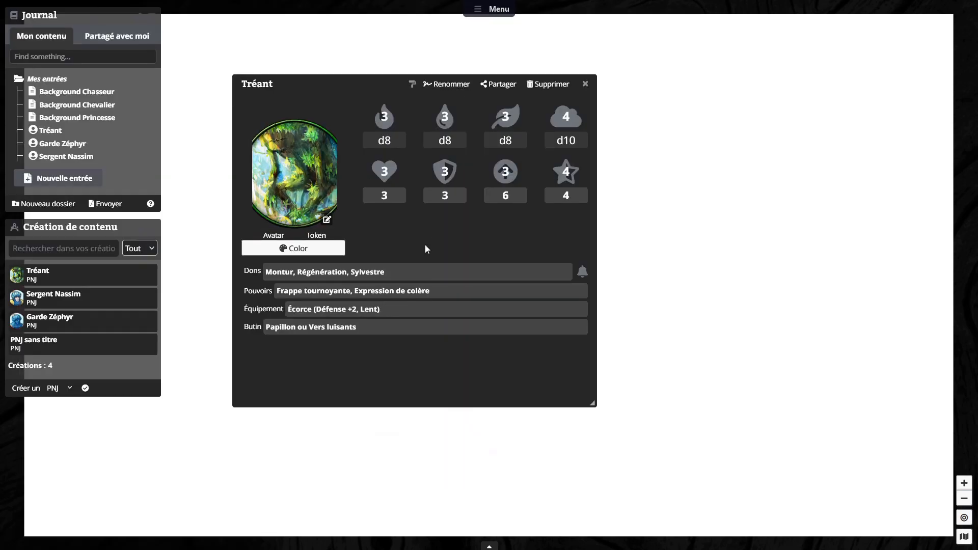
{"action": "left_click", "coordinate": [587, 87]}
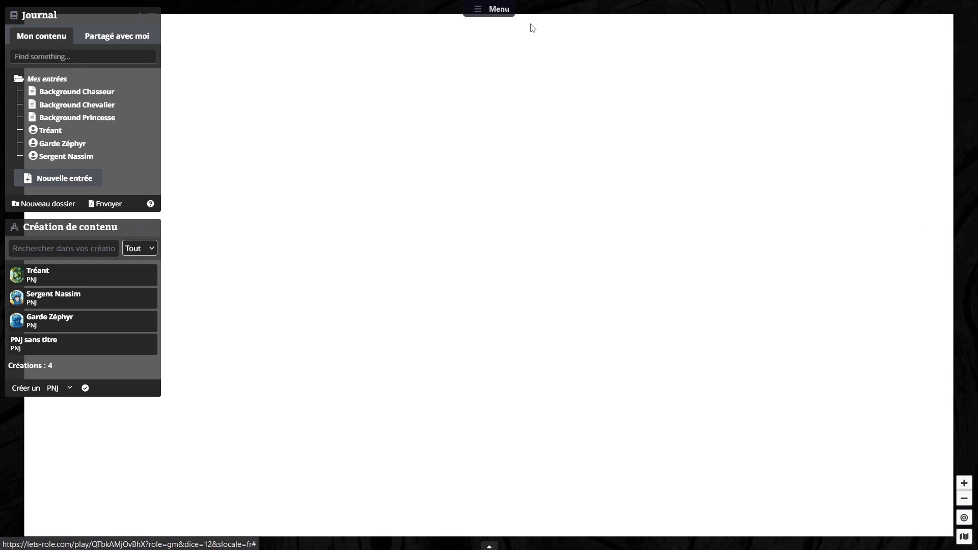
Step: Dock the Scène panel on the right side of the table
{"action": "left_click", "coordinate": [491, 12]}
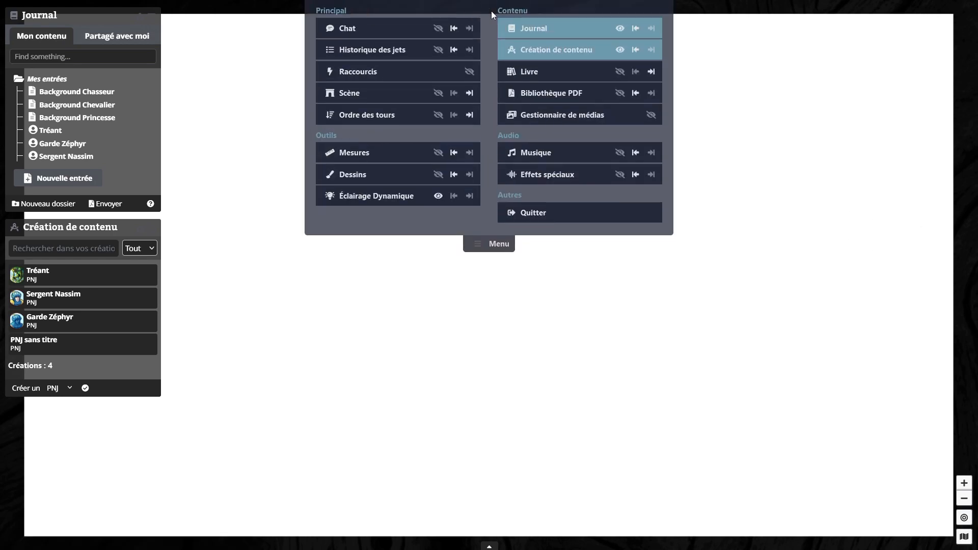
{"action": "left_click", "coordinate": [469, 94]}
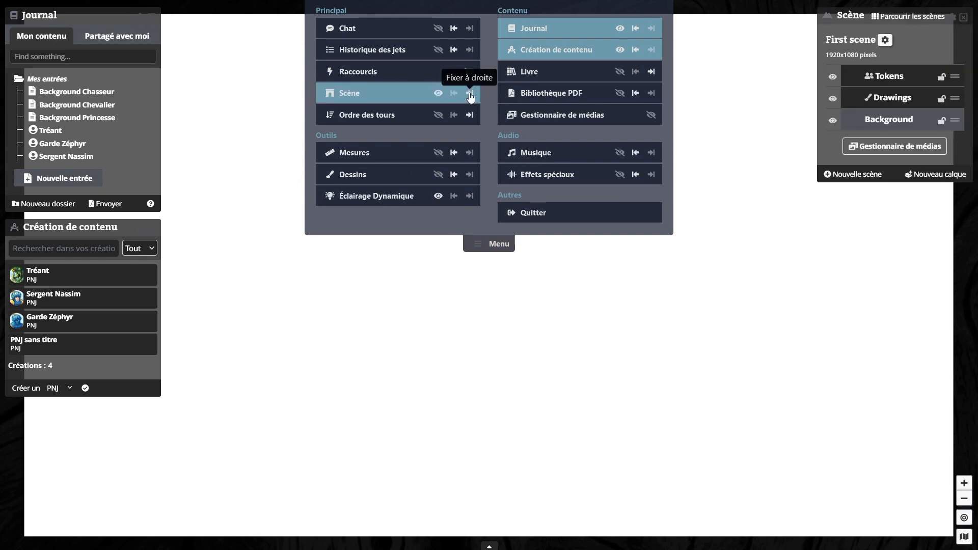
{"action": "left_click", "coordinate": [501, 244]}
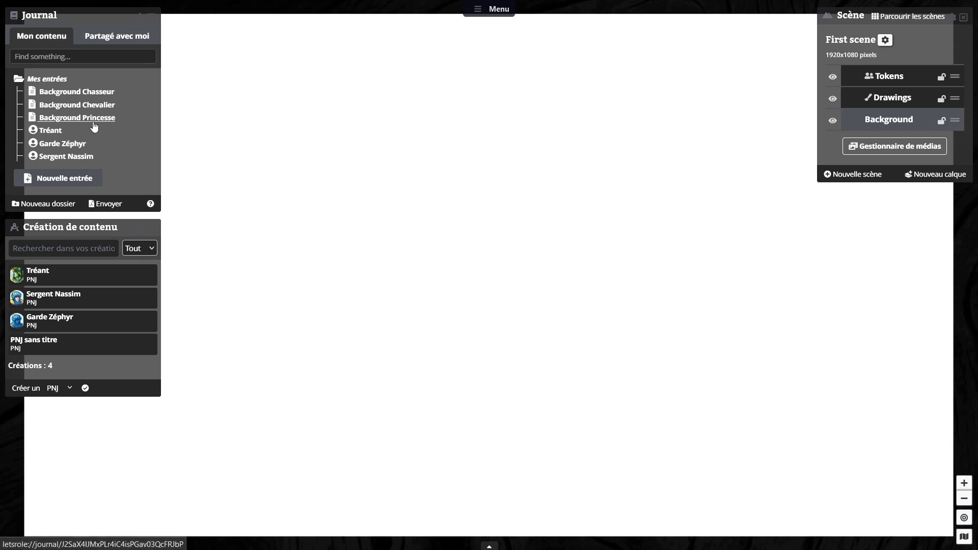
Step: Rename the scene "First scene" as "Introduction" and close its settings
{"action": "left_click", "coordinate": [887, 40]}
{"action": "left_click_drag", "start_coordinate": [96, 71], "coordinate": [1, 70]}
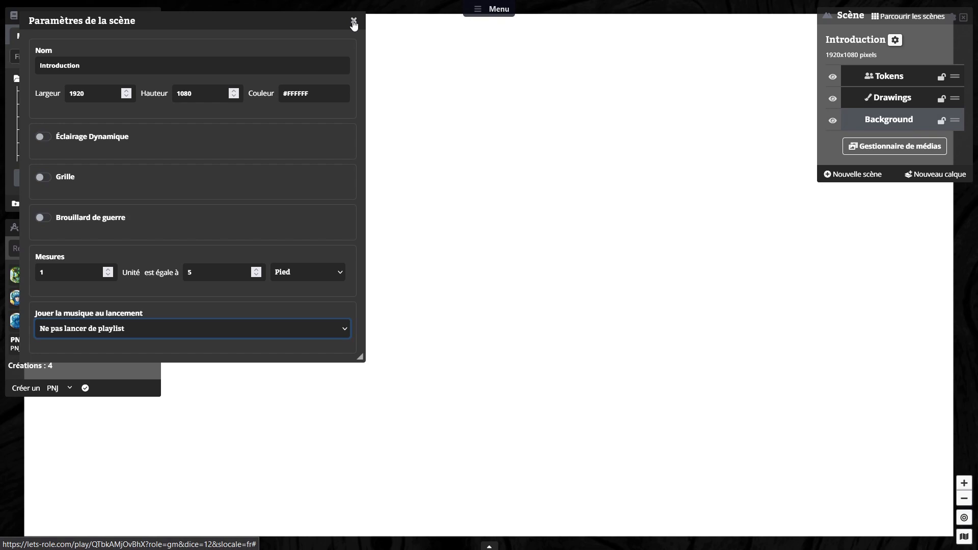
{"action": "left_click", "coordinate": [354, 23]}
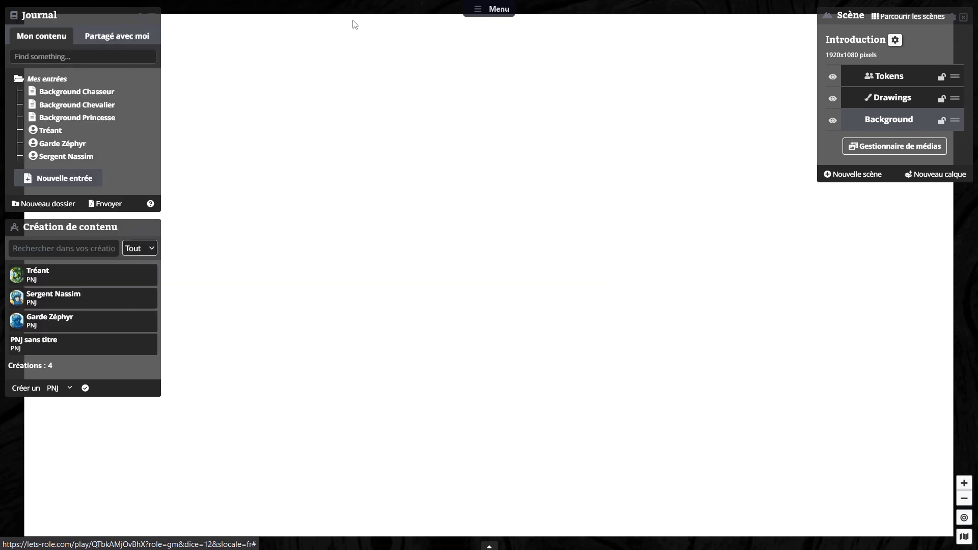
Step: Place the princesse_en_cavale cover from the media folder Documents > Princesse en cavale on the Background layer, and close the media manager
{"action": "left_click", "coordinate": [887, 153]}
{"action": "left_click_drag", "start_coordinate": [294, 22], "coordinate": [598, 82]}
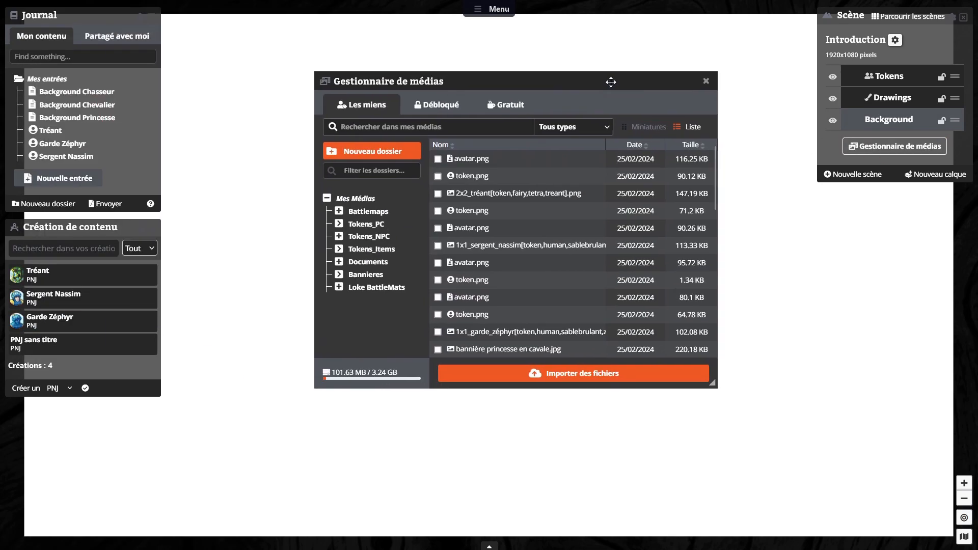
{"action": "left_click", "coordinate": [404, 213]}
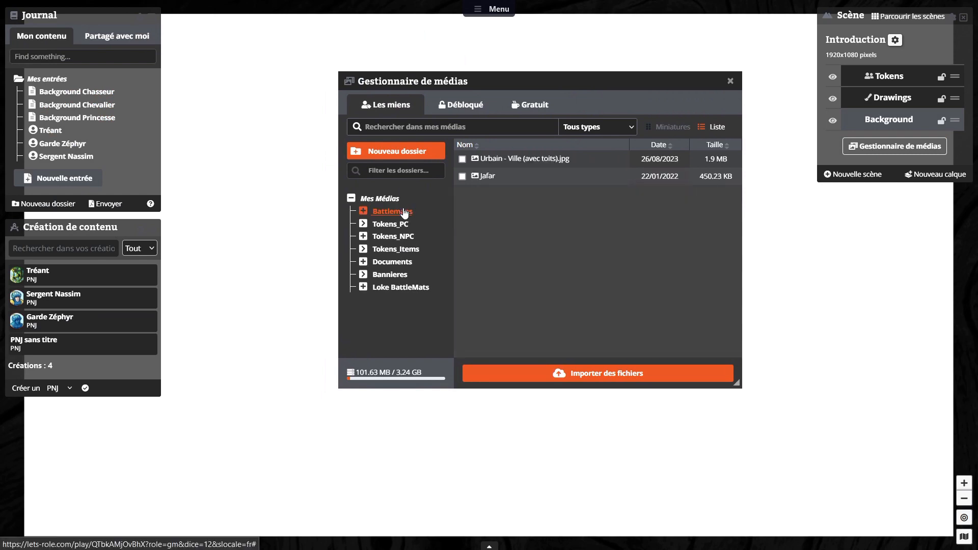
{"action": "left_click", "coordinate": [364, 211]}
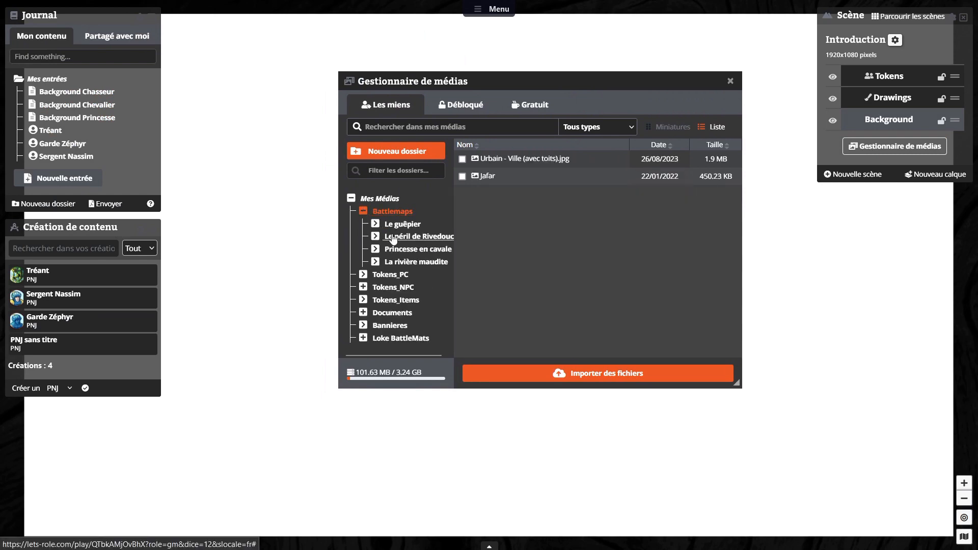
{"action": "left_click", "coordinate": [381, 313]}
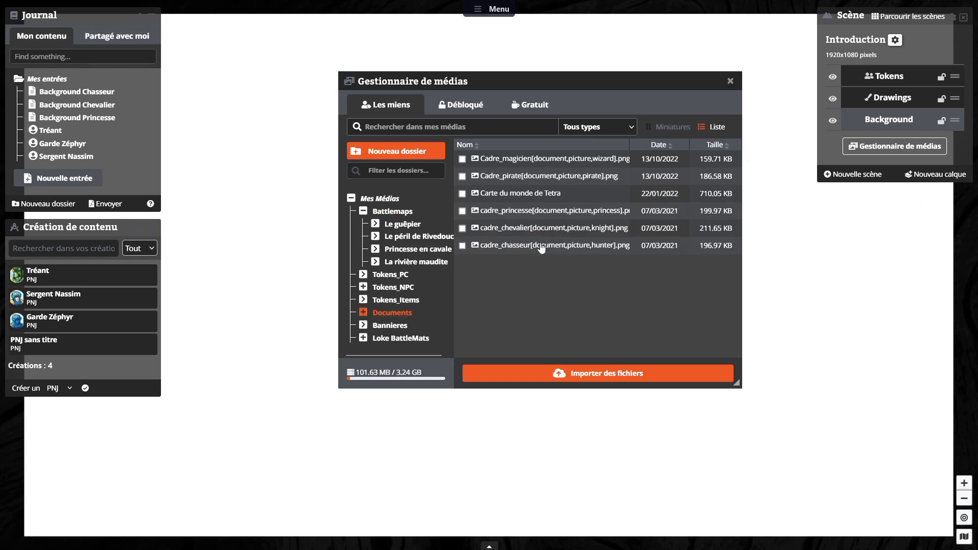
{"action": "left_click", "coordinate": [673, 127]}
{"action": "left_click_drag", "start_coordinate": [595, 290], "coordinate": [274, 207]}
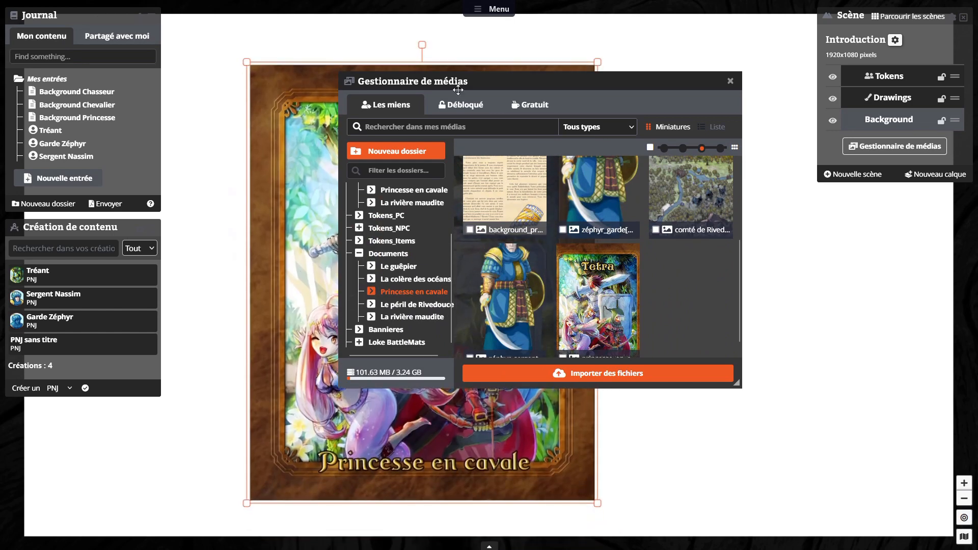
{"action": "left_click_drag", "start_coordinate": [708, 75], "coordinate": [855, 203]}
{"action": "left_click", "coordinate": [883, 188]}
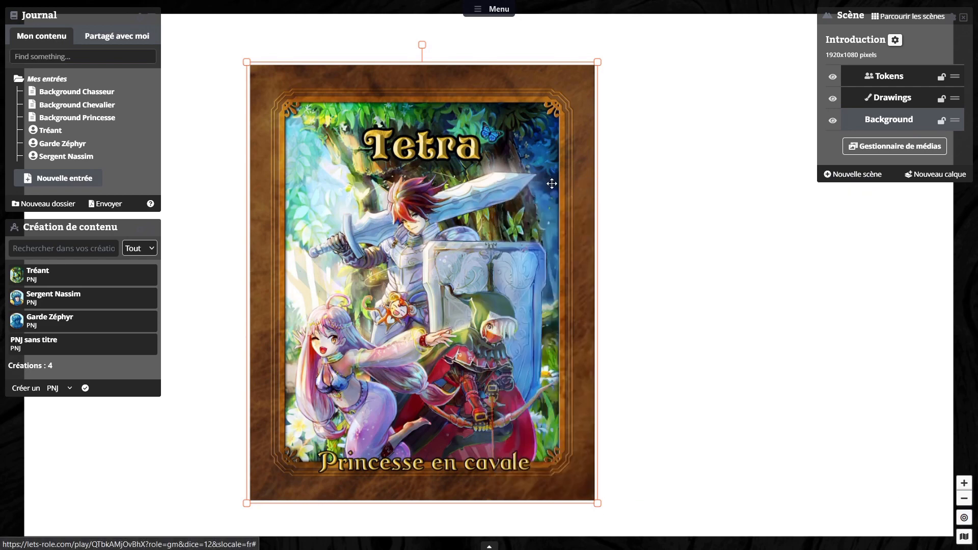
Step: Adapt the Introduction scene's size to the cover image
{"action": "right_click", "coordinate": [519, 129]}
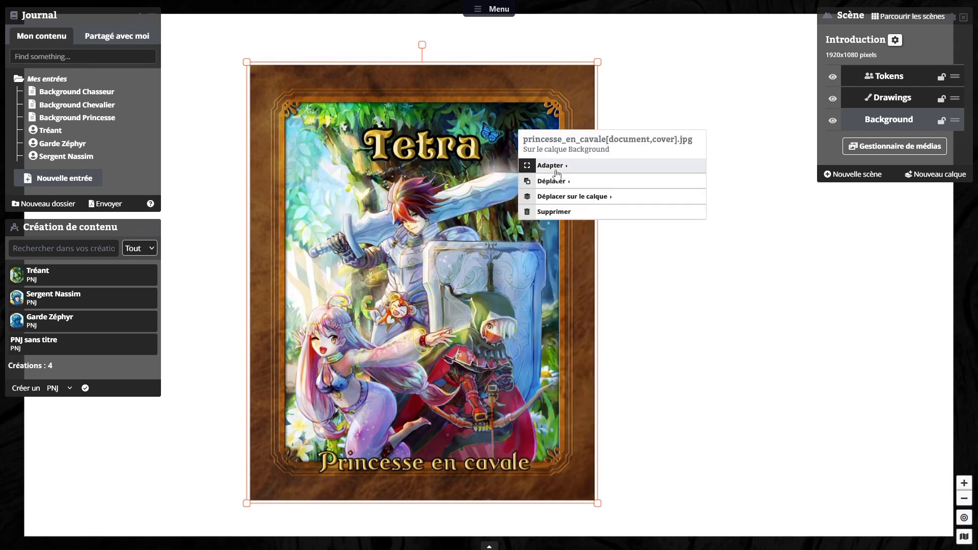
{"action": "mouse_move", "coordinate": [557, 169]}
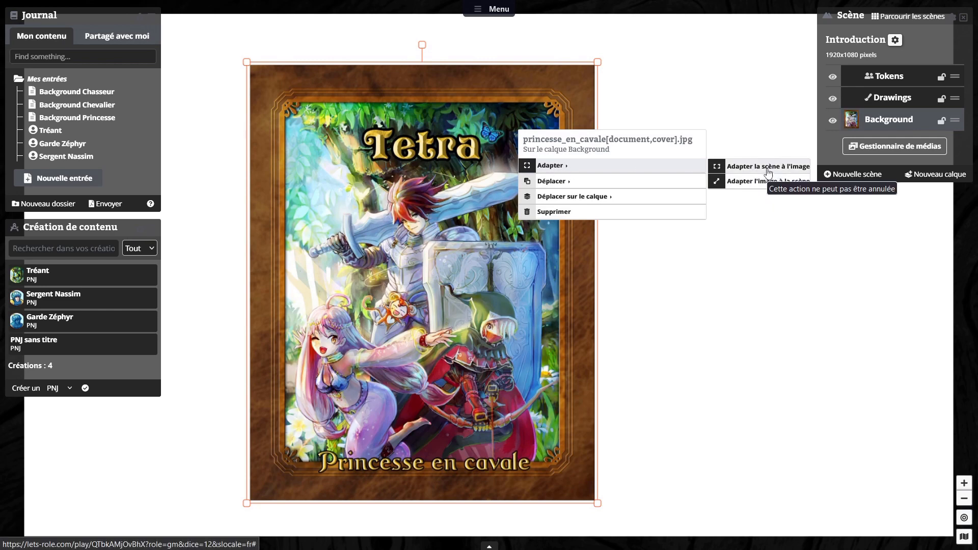
{"action": "left_click", "coordinate": [767, 169]}
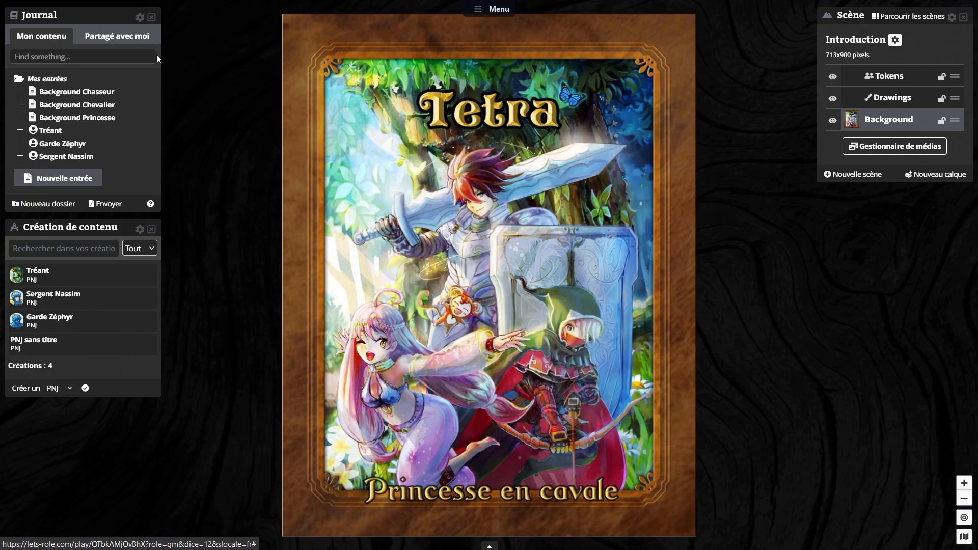
Step: Close the Journal and Création de contenu panels
{"action": "left_click", "coordinate": [152, 18]}
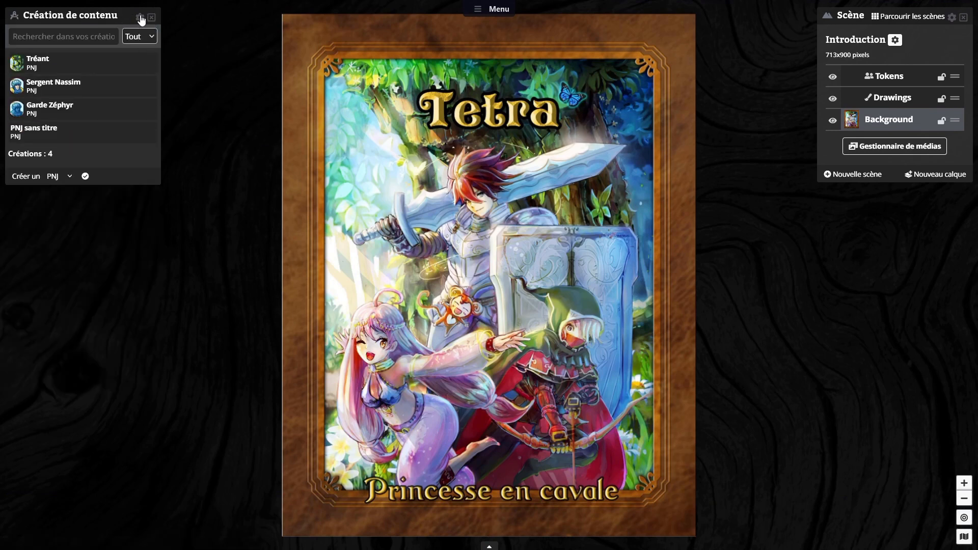
{"action": "left_click", "coordinate": [152, 19]}
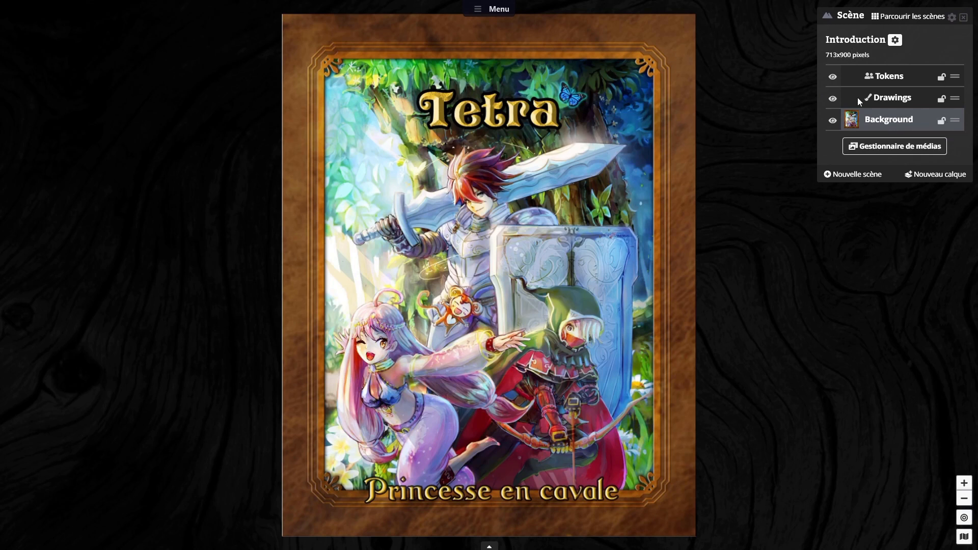
Step: Lock the Background and Drawings layers of the Introduction scene
{"action": "left_click", "coordinate": [942, 121]}
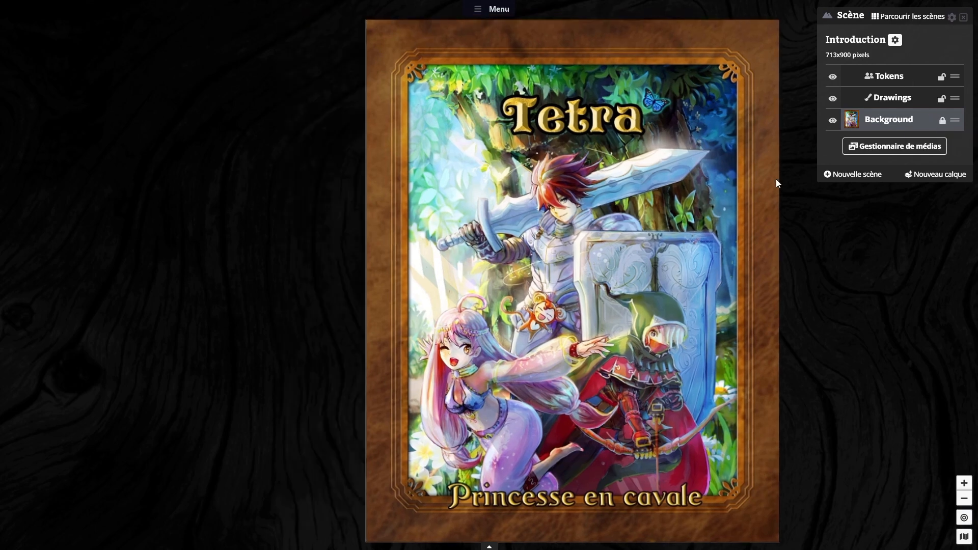
{"action": "left_click_drag", "start_coordinate": [777, 180], "coordinate": [509, 174]}
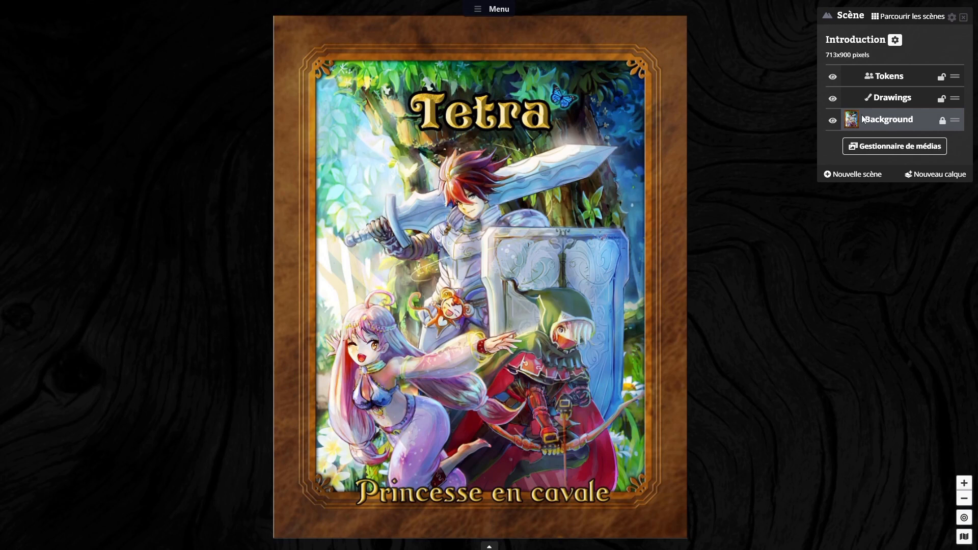
{"action": "left_click", "coordinate": [940, 101]}
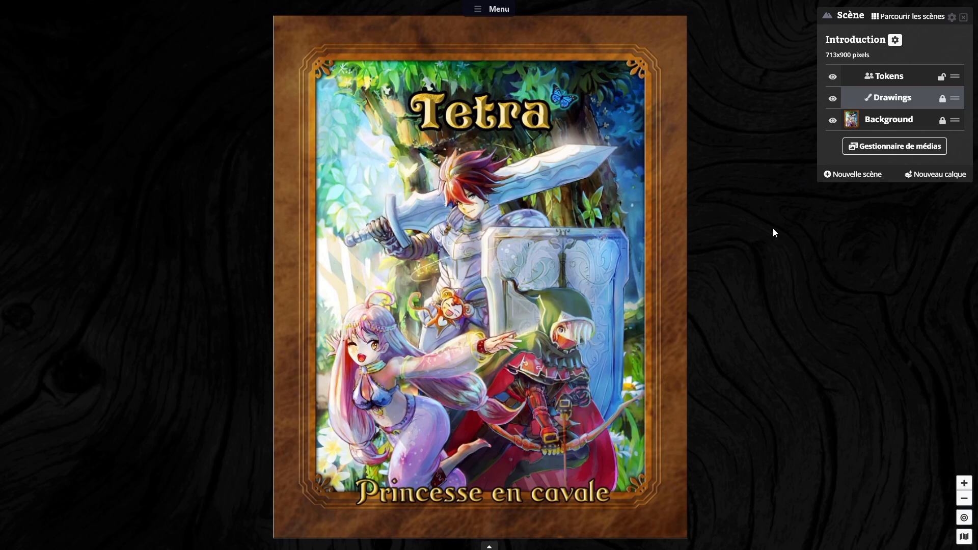
Step: Examine the Introduction scene's settings for size, dynamic lighting, grid, fog of war, measurements and music, and close them
{"action": "left_click", "coordinate": [895, 41]}
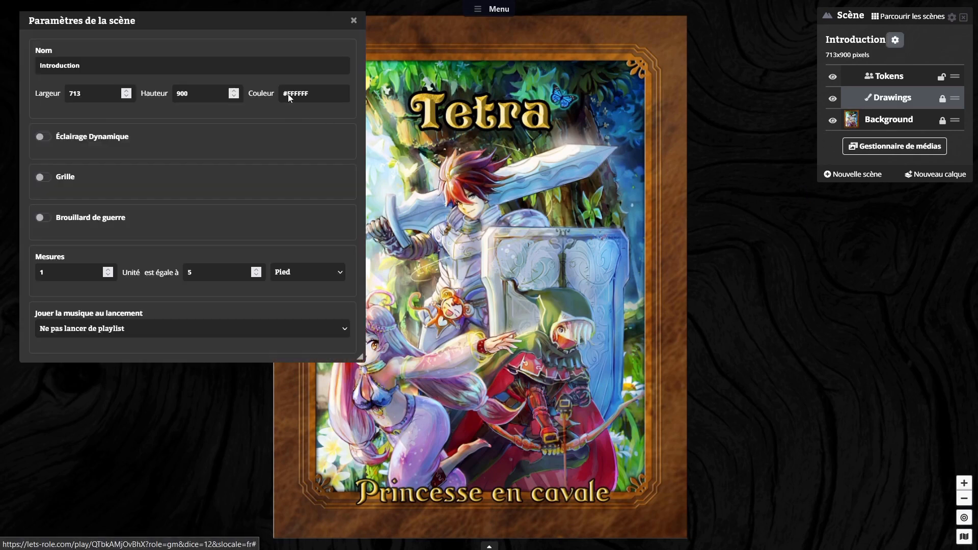
{"action": "left_click_drag", "start_coordinate": [265, 16], "coordinate": [776, 156]}
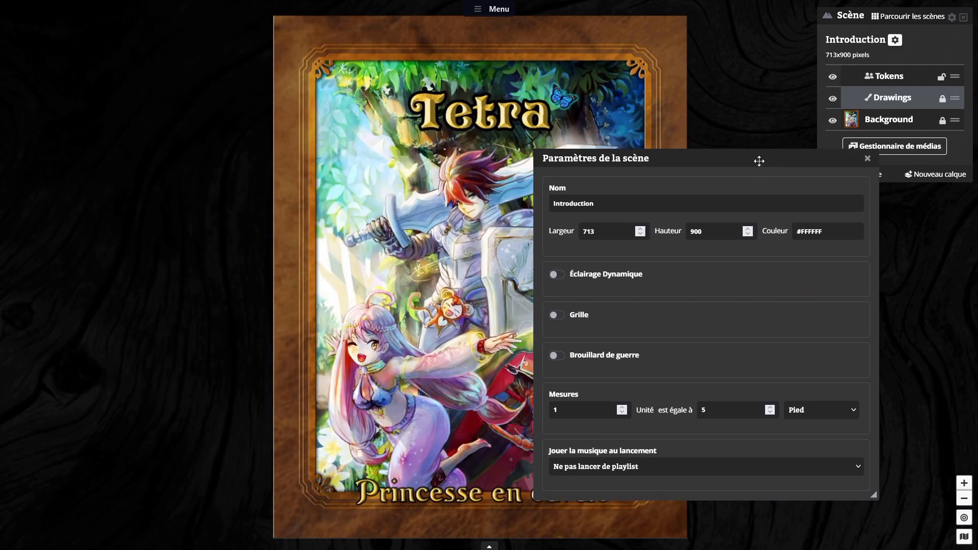
{"action": "left_click_drag", "start_coordinate": [760, 161], "coordinate": [743, 135]}
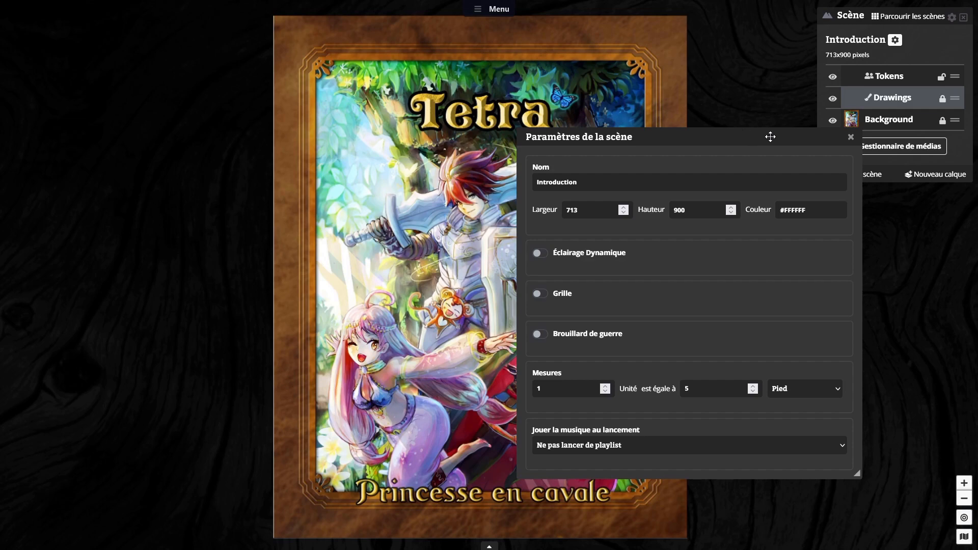
{"action": "left_click", "coordinate": [850, 138]}
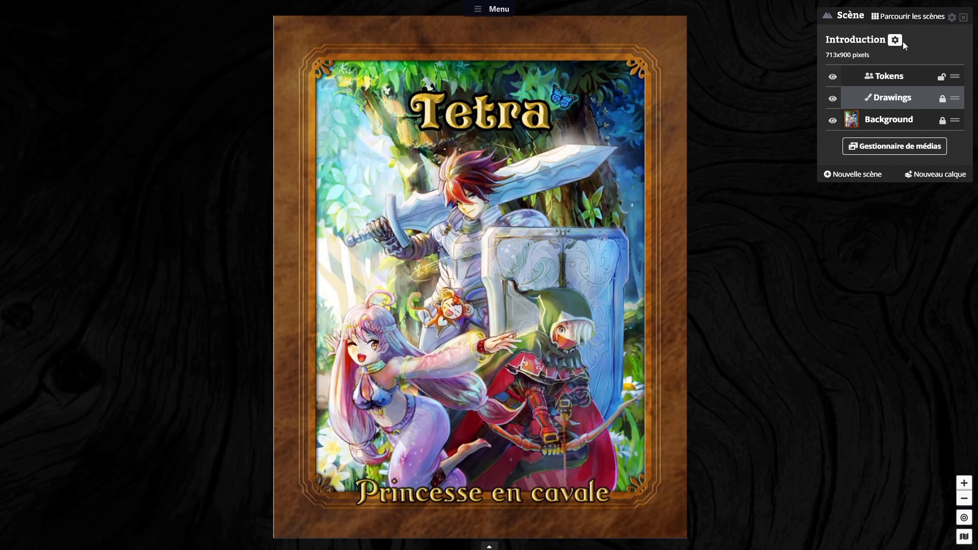
Step: Create a new scene and place the 6x7 apple market map from Battlemaps > Princesse en cavale on its Background layer
{"action": "left_click", "coordinate": [866, 175]}
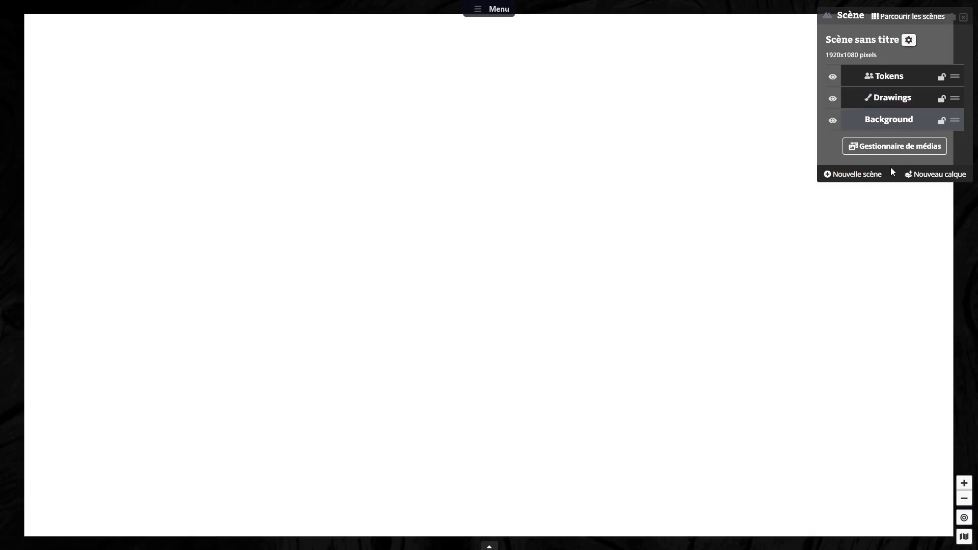
{"action": "left_click", "coordinate": [892, 148]}
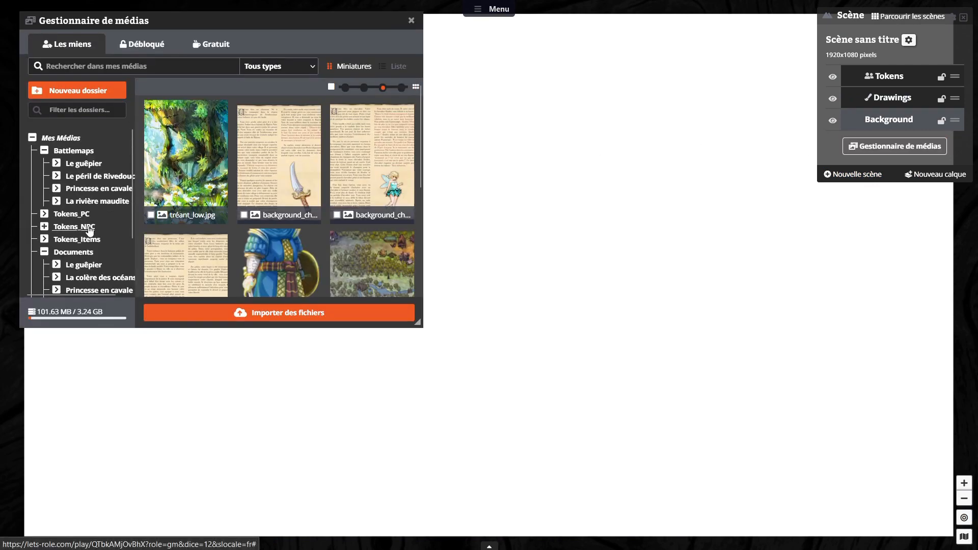
{"action": "scroll", "coordinate": [89, 231], "scroll_direction": "down", "scroll_amount": 1}
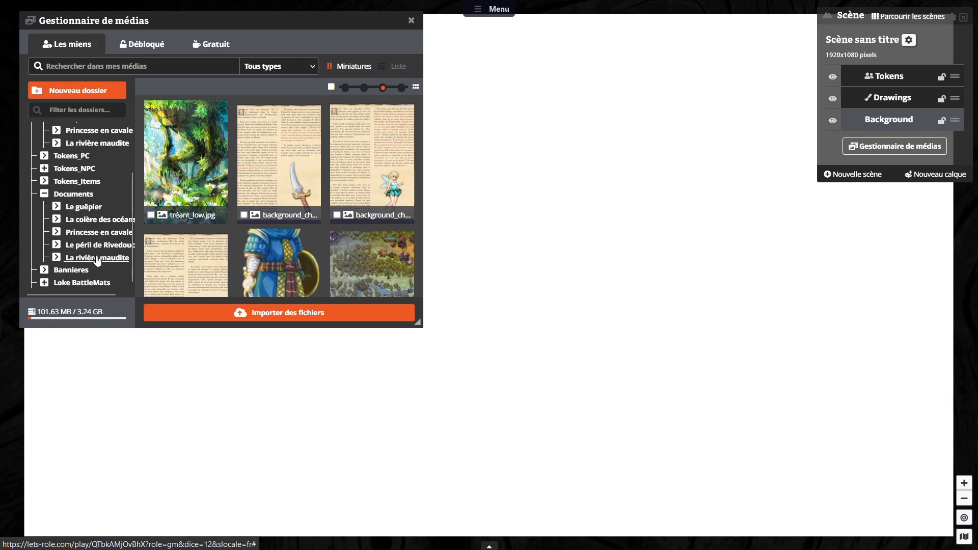
{"action": "scroll", "coordinate": [96, 209], "scroll_direction": "up", "scroll_amount": 1}
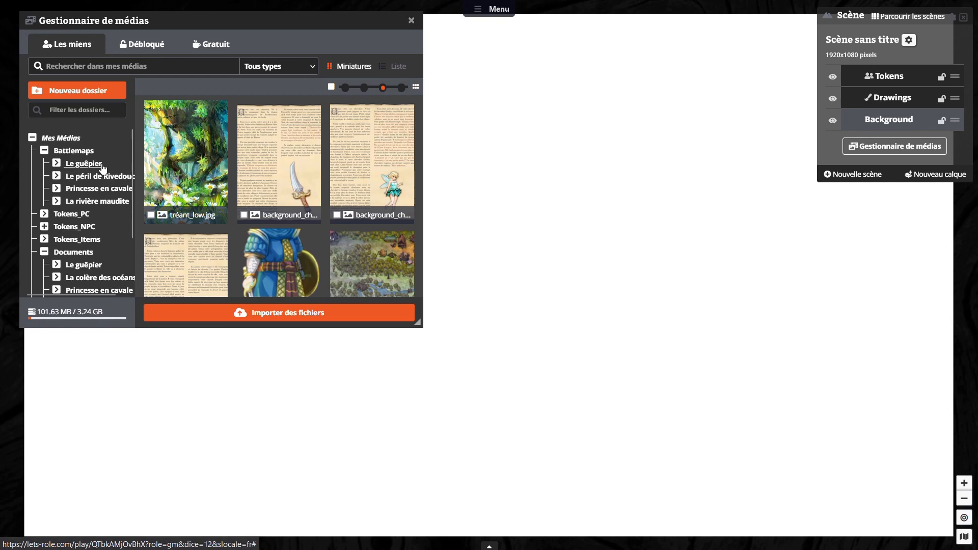
{"action": "left_click", "coordinate": [95, 190]}
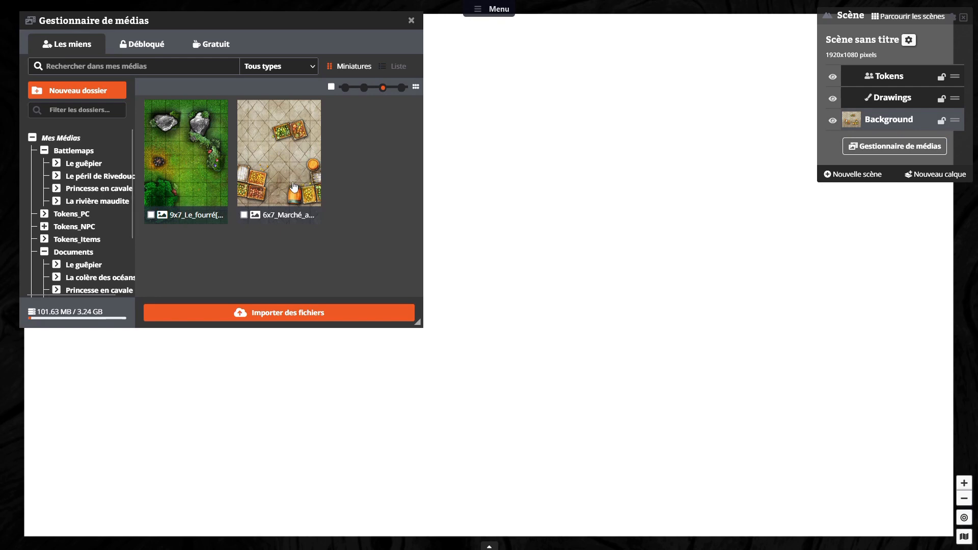
{"action": "left_click_drag", "start_coordinate": [295, 153], "coordinate": [546, 224]}
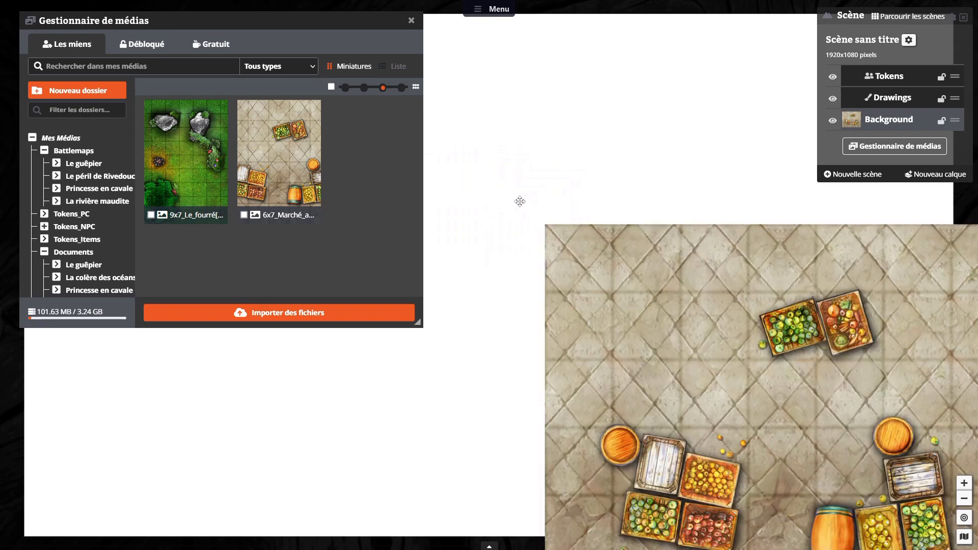
{"action": "left_click", "coordinate": [412, 24]}
Step: Move the market map inside the scene, adapt the scene's size to the image and lock the Background layer
{"action": "left_click", "coordinate": [628, 304]}
{"action": "left_click_drag", "start_coordinate": [628, 304], "coordinate": [302, 124]}
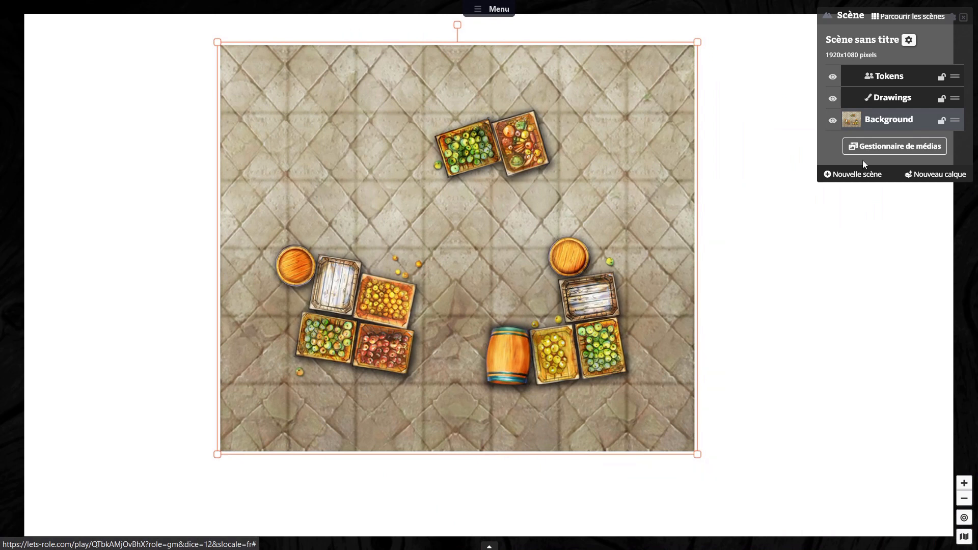
{"action": "left_click_drag", "start_coordinate": [596, 149], "coordinate": [578, 160]}
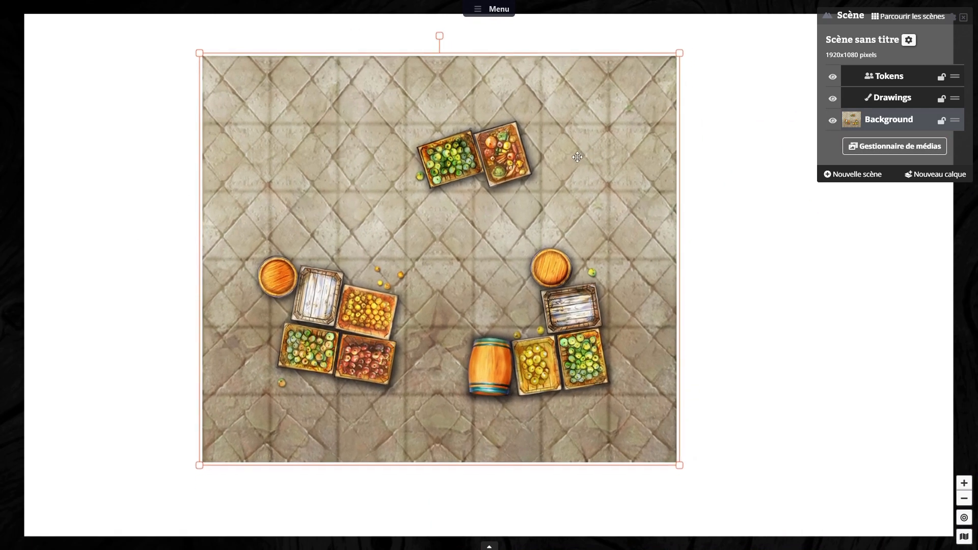
{"action": "right_click", "coordinate": [577, 157]}
{"action": "mouse_move", "coordinate": [608, 199]}
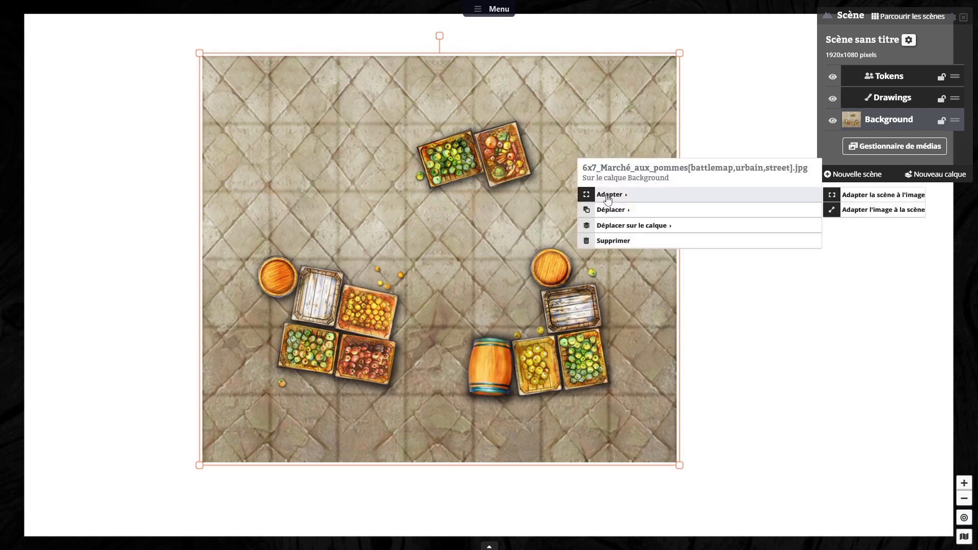
{"action": "left_click", "coordinate": [851, 195]}
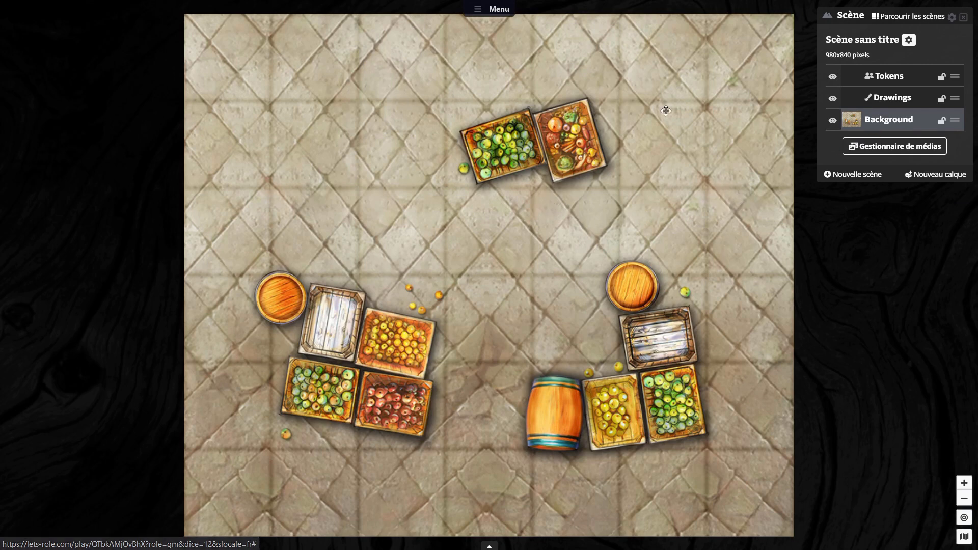
{"action": "left_click", "coordinate": [942, 121]}
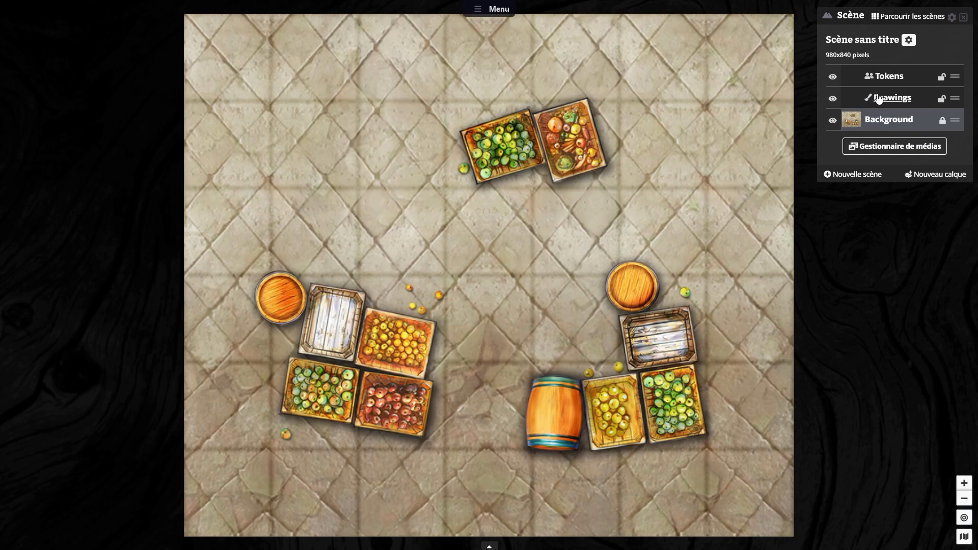
Step: Name the untitled market scene "Scène 1 : Le marché aux pommes" in its settings
{"action": "left_click", "coordinate": [909, 40]}
{"action": "left_click", "coordinate": [84, 68]}
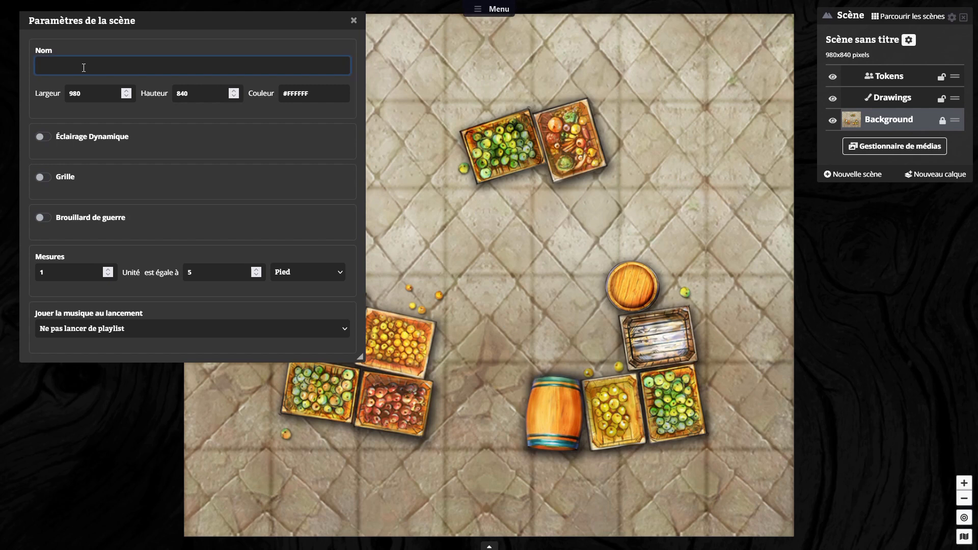
{"action": "type", "text": "Le marcher aux pommes"}
{"action": "key", "text": "Home"}
{"action": "type", "text": "Scène 1 :"}
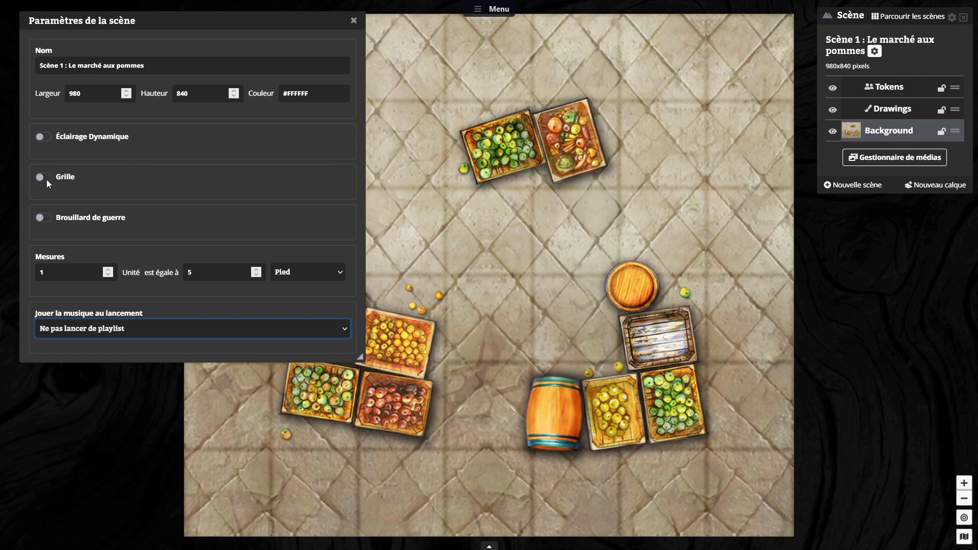
Step: Enable the market scene's square grid and set its size to 140
{"action": "left_click", "coordinate": [46, 179]}
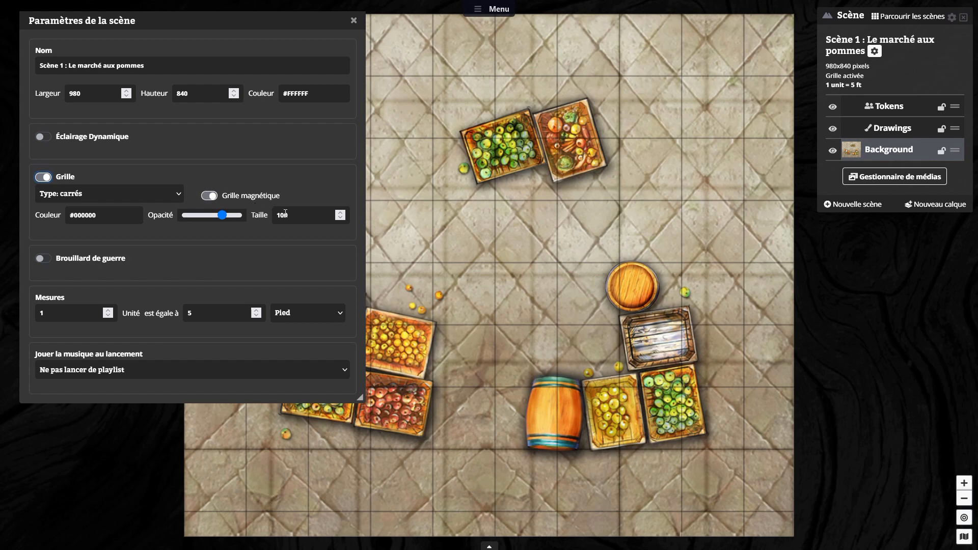
{"action": "left_click_drag", "start_coordinate": [289, 214], "coordinate": [247, 207]}
{"action": "type", "text": "140"}
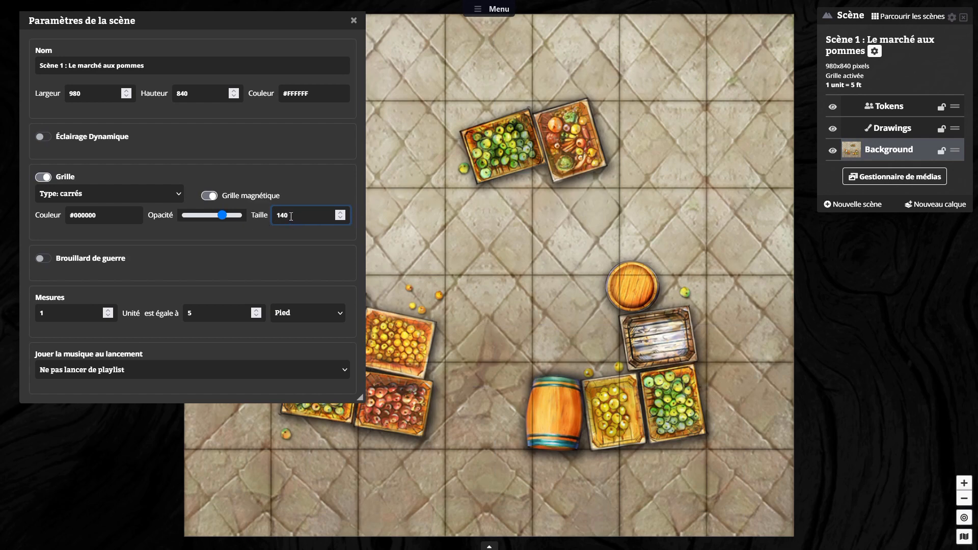
Step: Lower the grid's opacity to the minimum and close the scene settings
{"action": "left_click_drag", "start_coordinate": [283, 216], "coordinate": [260, 209]}
{"action": "left_click", "coordinate": [303, 214]}
{"action": "left_click", "coordinate": [297, 220]}
{"action": "double_click", "coordinate": [297, 216]}
{"action": "left_click", "coordinate": [306, 190]}
{"action": "left_click_drag", "start_coordinate": [223, 214], "coordinate": [161, 214]}
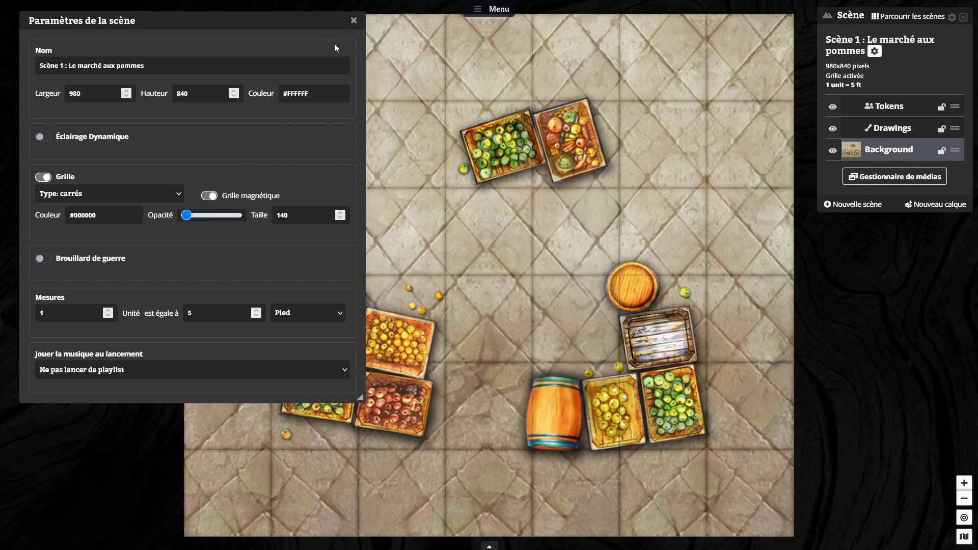
{"action": "left_click", "coordinate": [354, 20]}
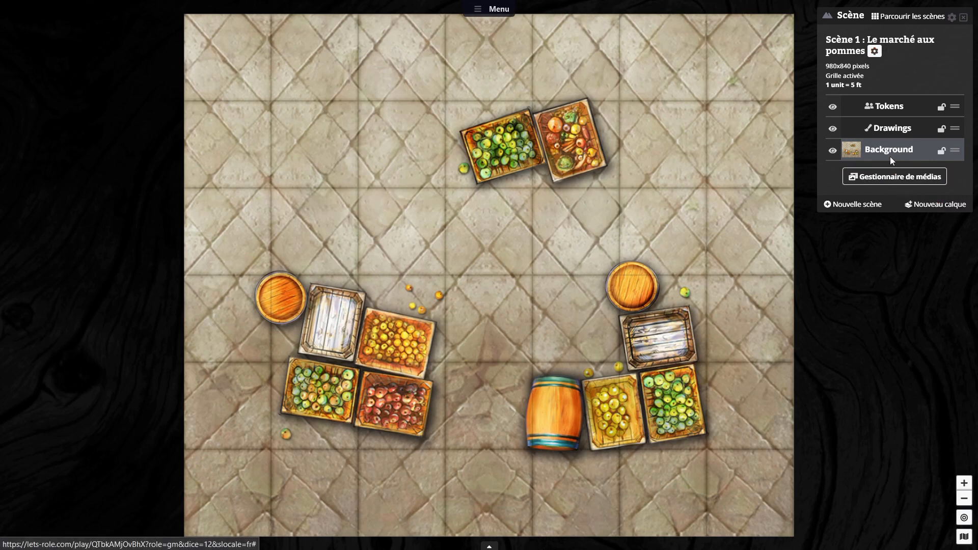
Step: Show the Création de contenu panel beside the market scene
{"action": "left_click", "coordinate": [488, 12]}
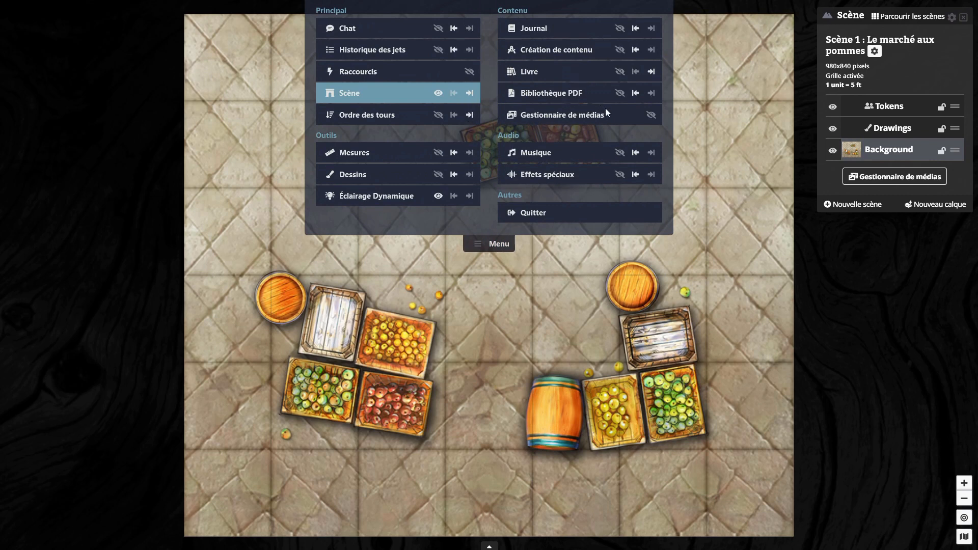
{"action": "left_click", "coordinate": [635, 49]}
{"action": "left_click", "coordinate": [500, 243]}
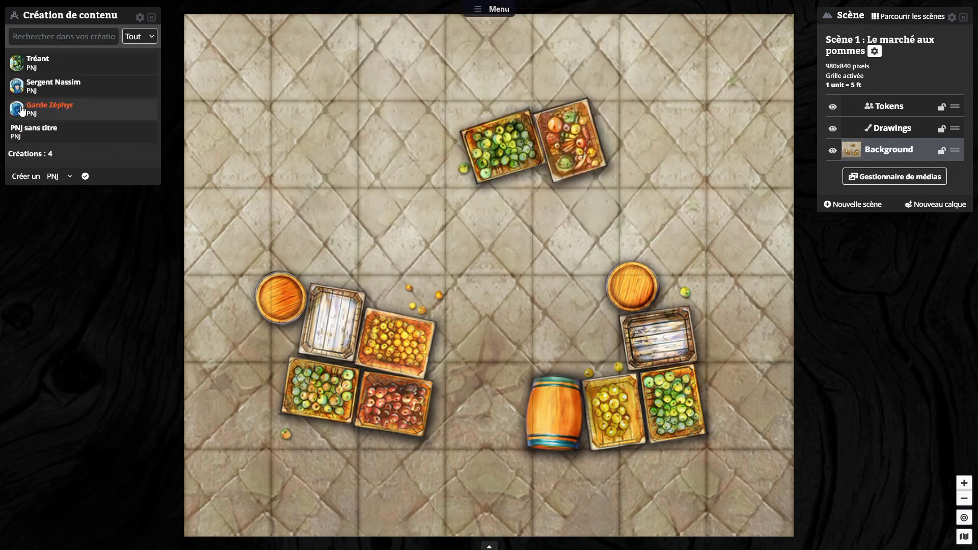
Step: Place three Garde Zéphyr tokens on the market map: at the upper edge, beside the large barrel, and below the red apple crate
{"action": "left_click_drag", "start_coordinate": [402, 158], "coordinate": [309, 45]}
{"action": "left_click", "coordinate": [401, 137]}
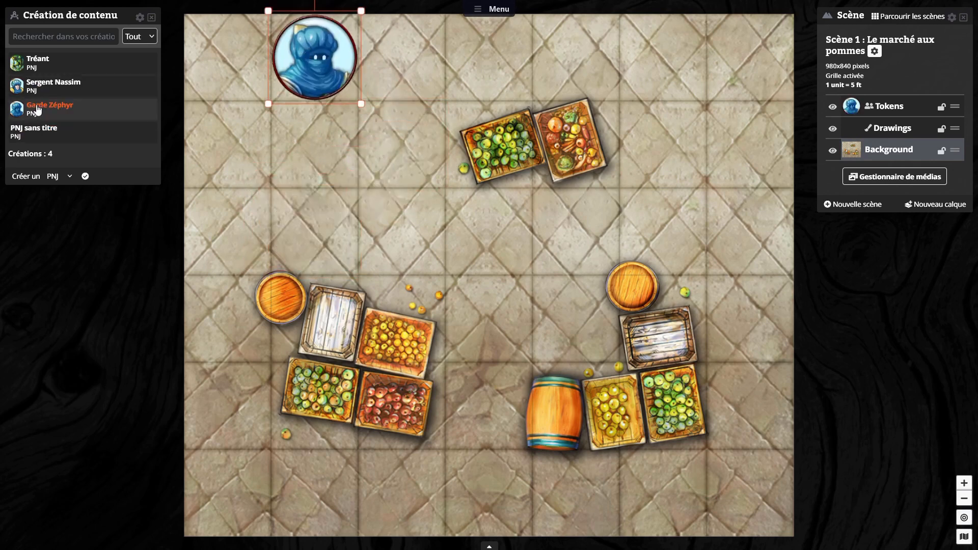
{"action": "left_click_drag", "start_coordinate": [23, 109], "coordinate": [280, 162]}
{"action": "left_click_drag", "start_coordinate": [404, 291], "coordinate": [483, 406]}
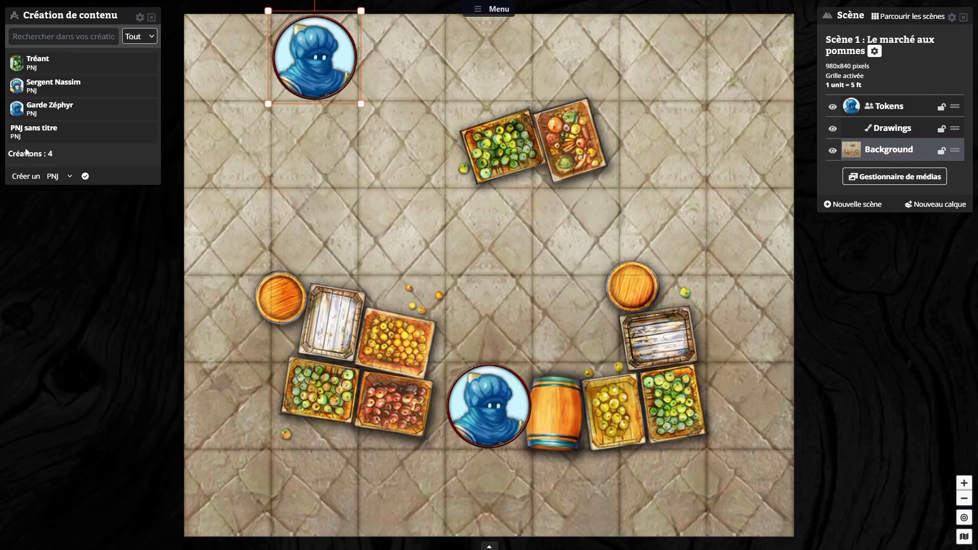
{"action": "left_click_drag", "start_coordinate": [23, 110], "coordinate": [389, 339]}
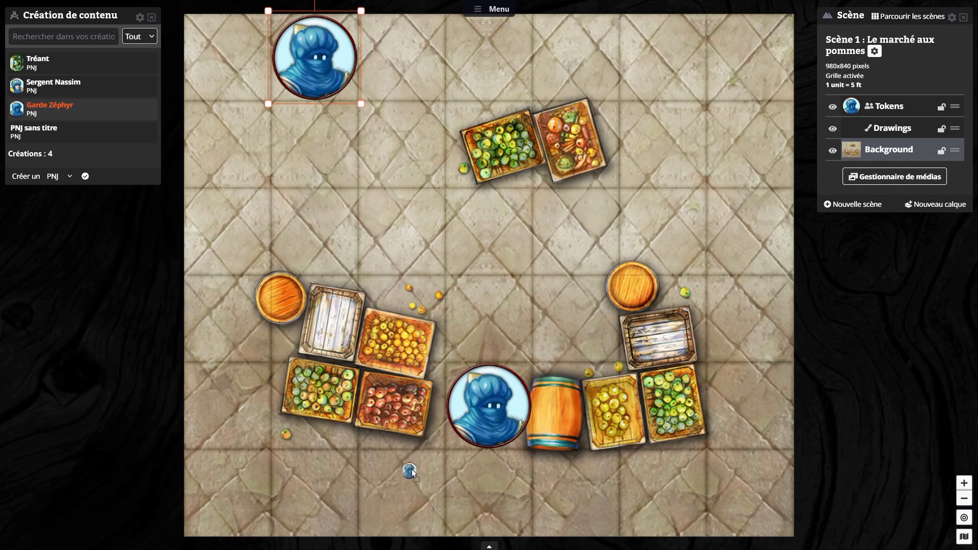
{"action": "left_click_drag", "start_coordinate": [412, 467], "coordinate": [411, 475]}
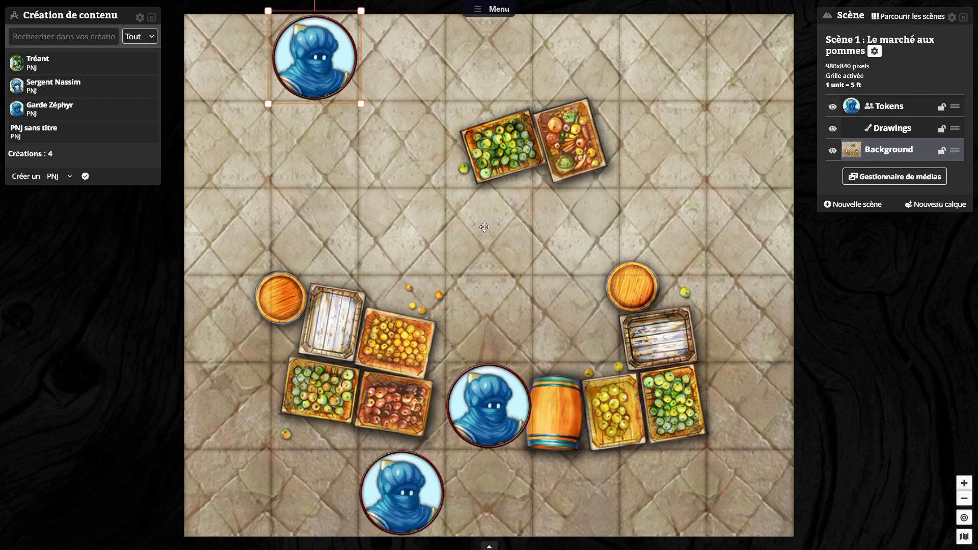
Step: Lock the market scene's Background layer and close the Création de contenu panel
{"action": "left_click", "coordinate": [942, 150]}
{"action": "left_click", "coordinate": [613, 196]}
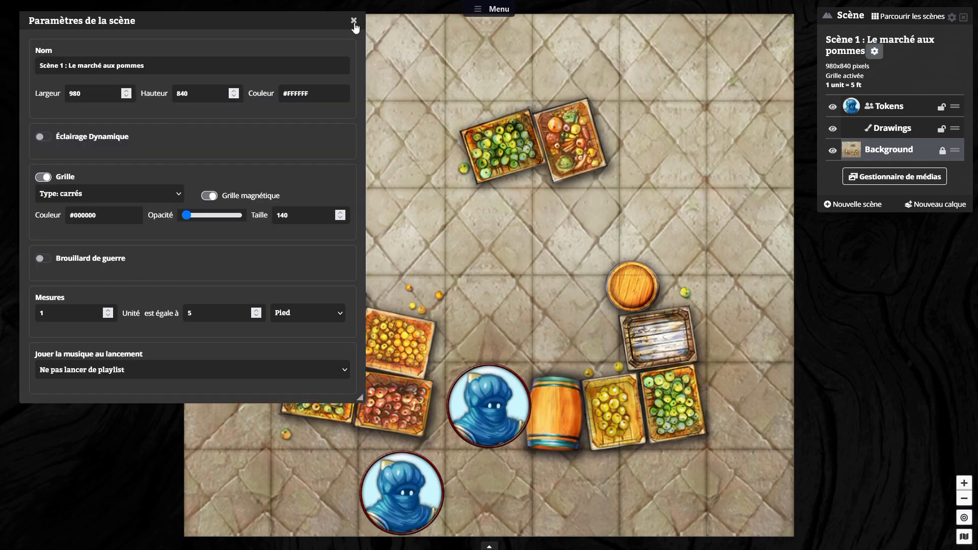
{"action": "left_click", "coordinate": [356, 24]}
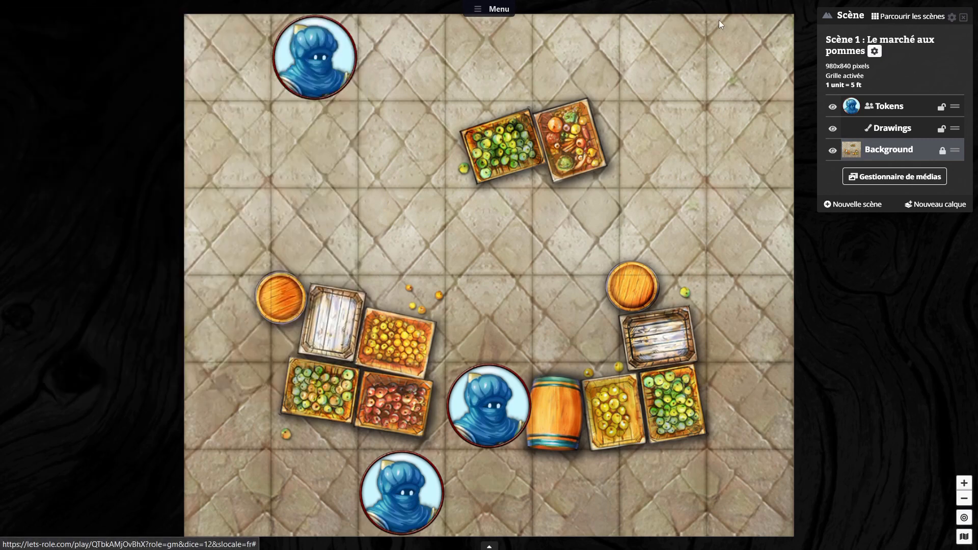
Step: Create another scene from the scene explorer and place the comté de Rived… map from Documents > Princesse en cavale on it
{"action": "left_click", "coordinate": [900, 23]}
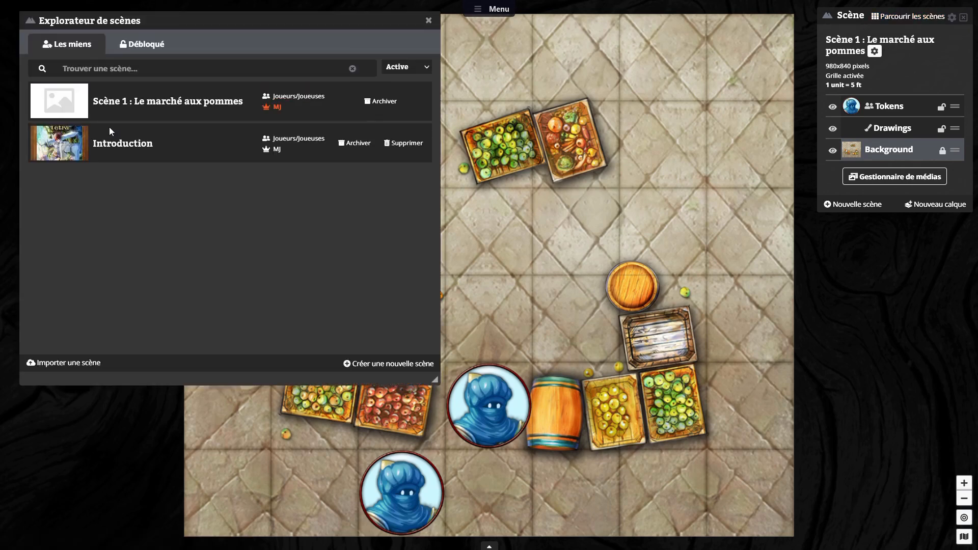
{"action": "left_click", "coordinate": [388, 363]}
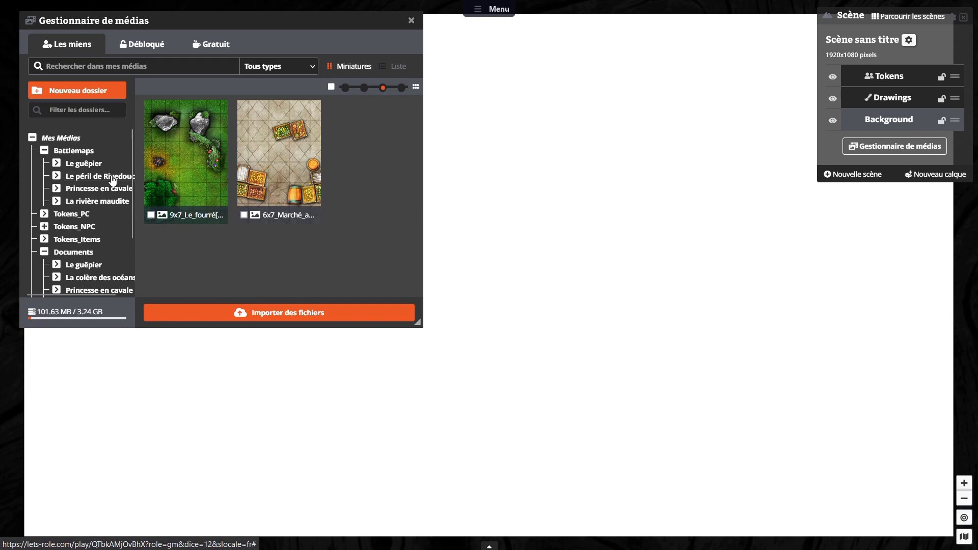
{"action": "scroll", "coordinate": [105, 204], "scroll_direction": "down", "scroll_amount": 2}
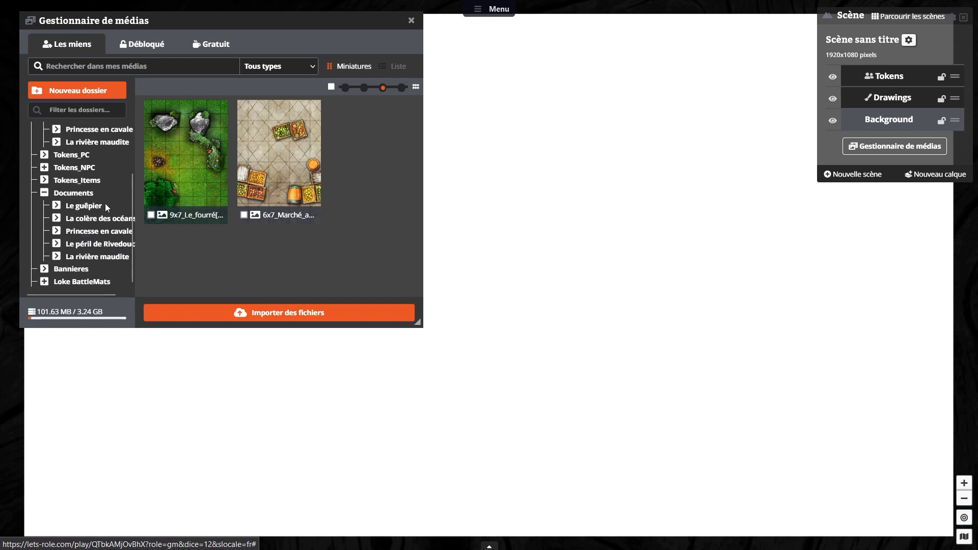
{"action": "left_click", "coordinate": [107, 234]}
{"action": "scroll", "coordinate": [304, 224], "scroll_direction": "down", "scroll_amount": 1}
{"action": "left_click_drag", "start_coordinate": [369, 224], "coordinate": [557, 205]}
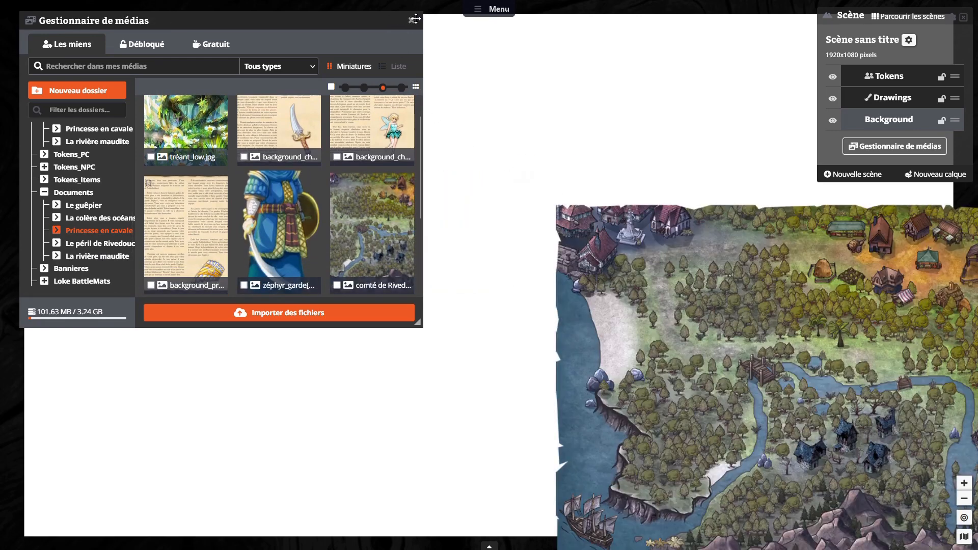
Step: Close the media manager and fit the scene to the comté de Rivedouce map image
{"action": "left_click", "coordinate": [414, 19]}
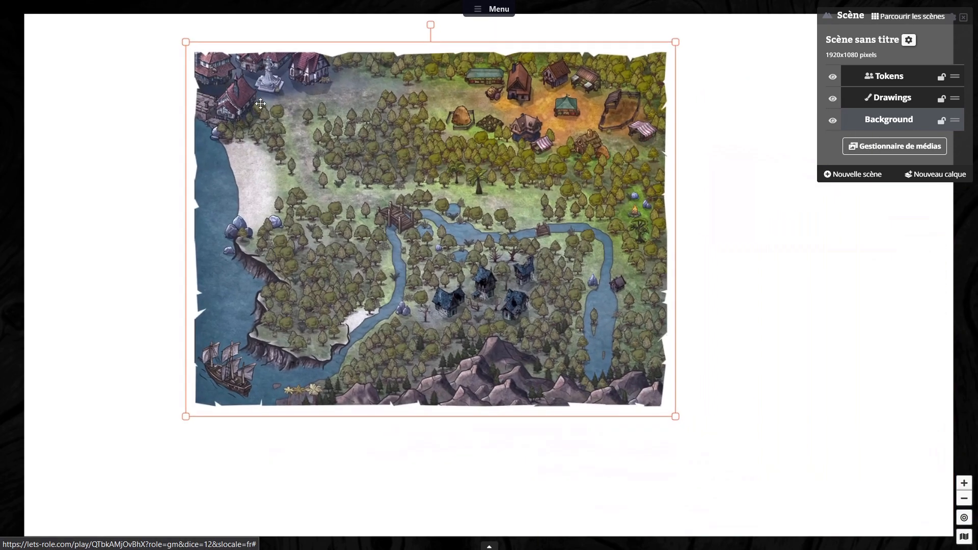
{"action": "right_click", "coordinate": [372, 144]}
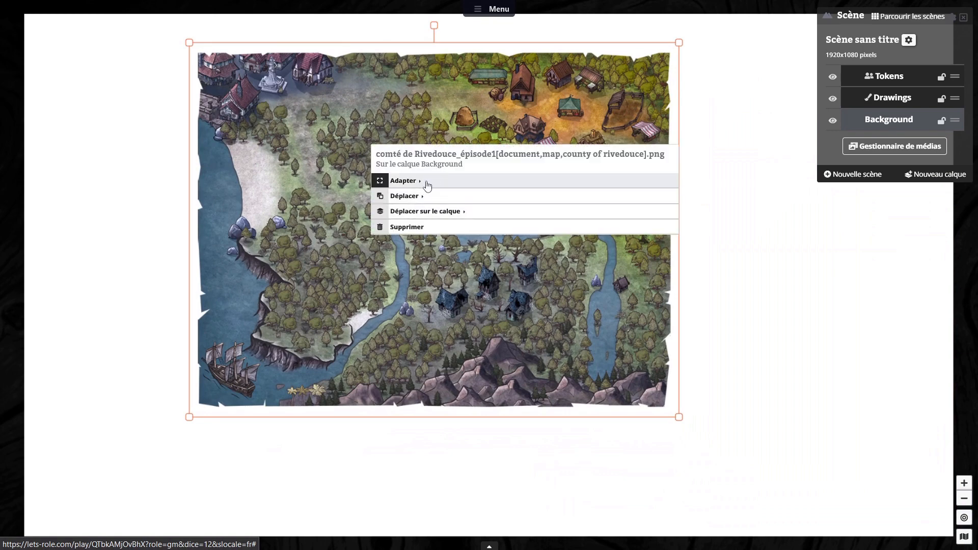
{"action": "mouse_move", "coordinate": [428, 184]}
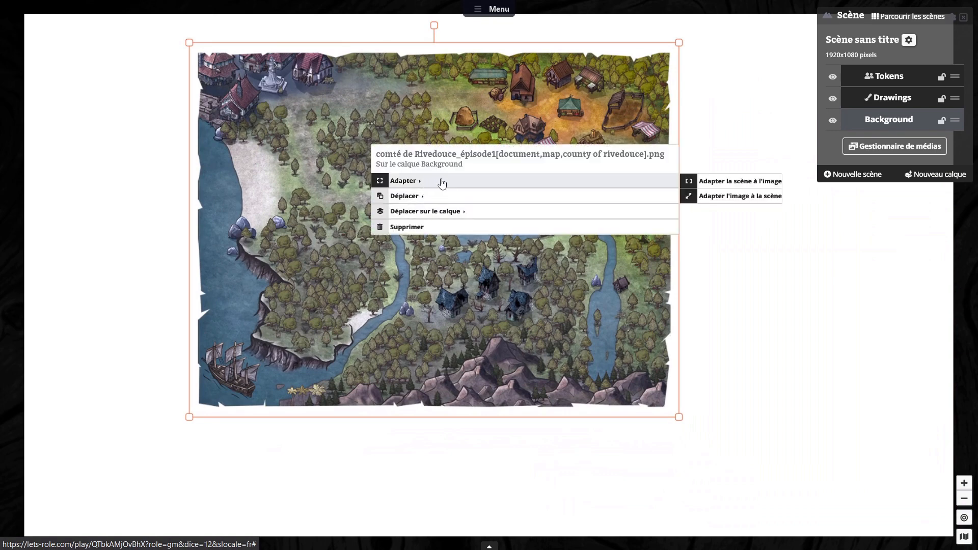
{"action": "left_click", "coordinate": [725, 185]}
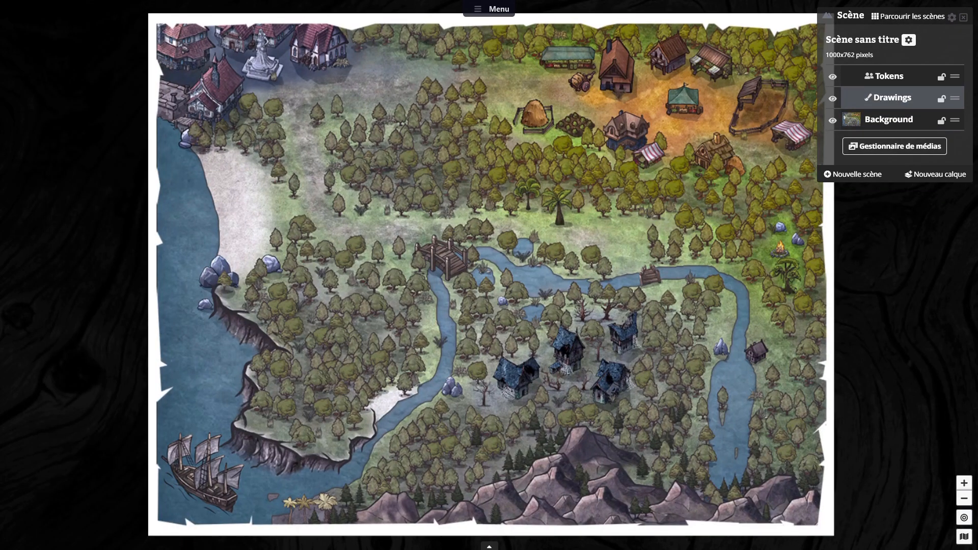
Step: Move the Drawings layer below the Background layer and show the Dessins panel
{"action": "left_click_drag", "start_coordinate": [858, 98], "coordinate": [862, 127]}
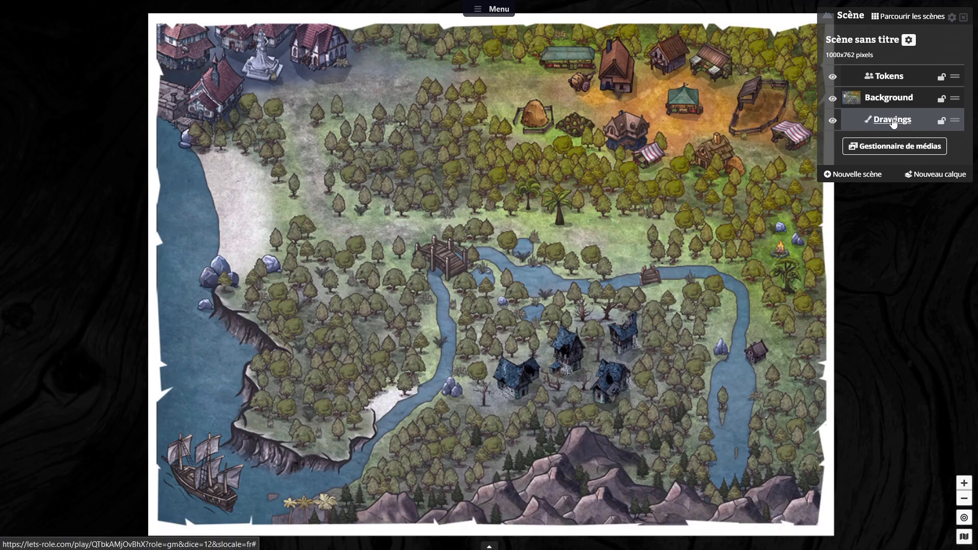
{"action": "left_click", "coordinate": [494, 9]}
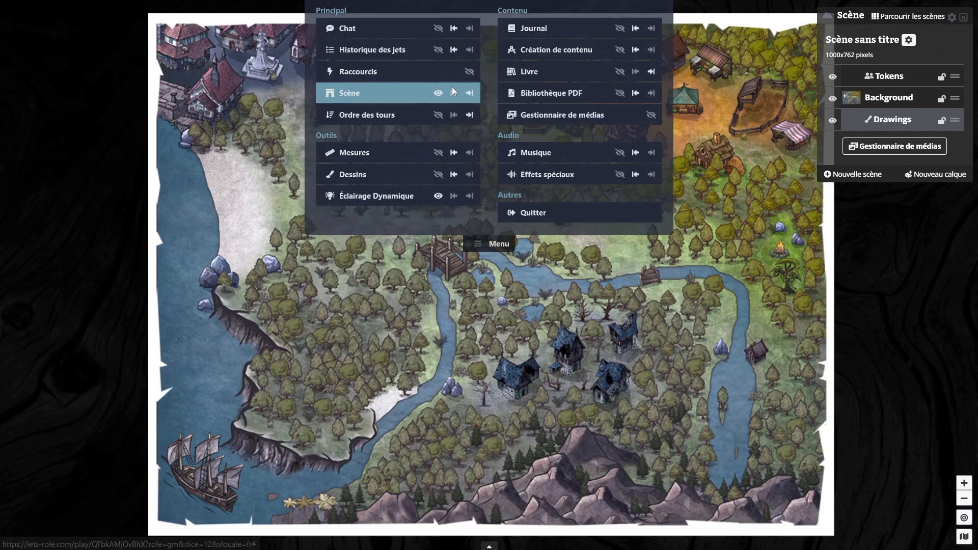
{"action": "left_click", "coordinate": [454, 175]}
{"action": "left_click", "coordinate": [499, 246]}
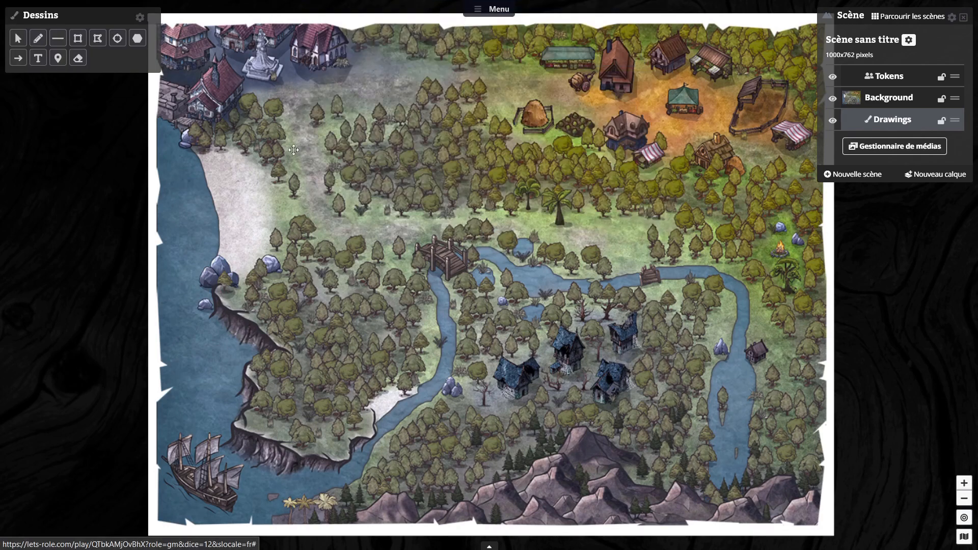
Step: Draw a rectangle with an opaque black fill covering the whole scene behind the map, and lock the Drawings layer
{"action": "left_click", "coordinate": [78, 41]}
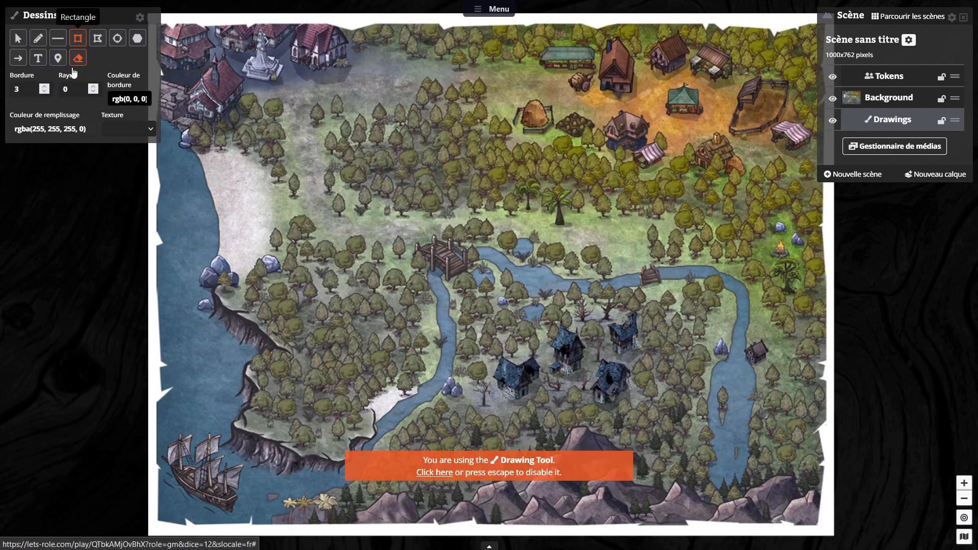
{"action": "left_click", "coordinate": [77, 130]}
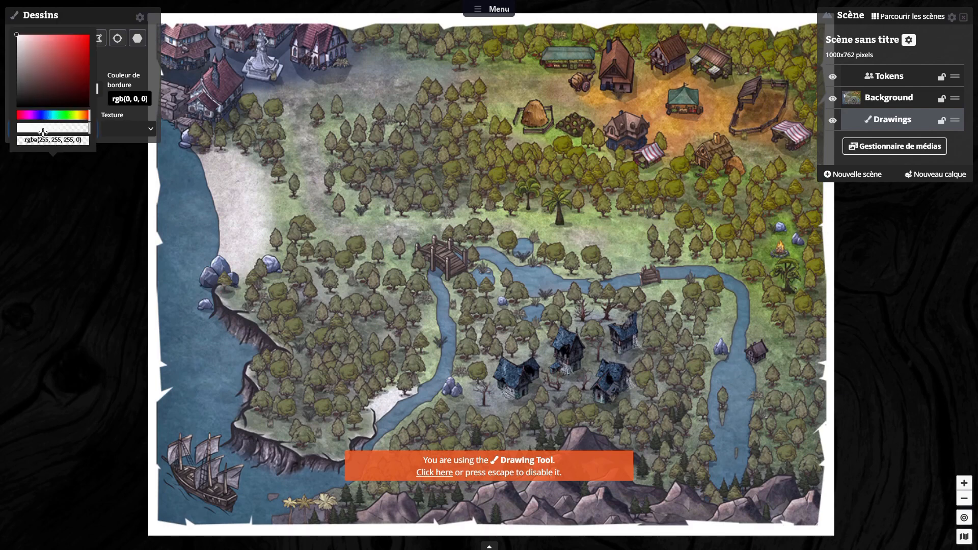
{"action": "left_click_drag", "start_coordinate": [28, 107], "coordinate": [20, 129]}
{"action": "left_click", "coordinate": [6, 133]}
{"action": "left_click", "coordinate": [25, 129]}
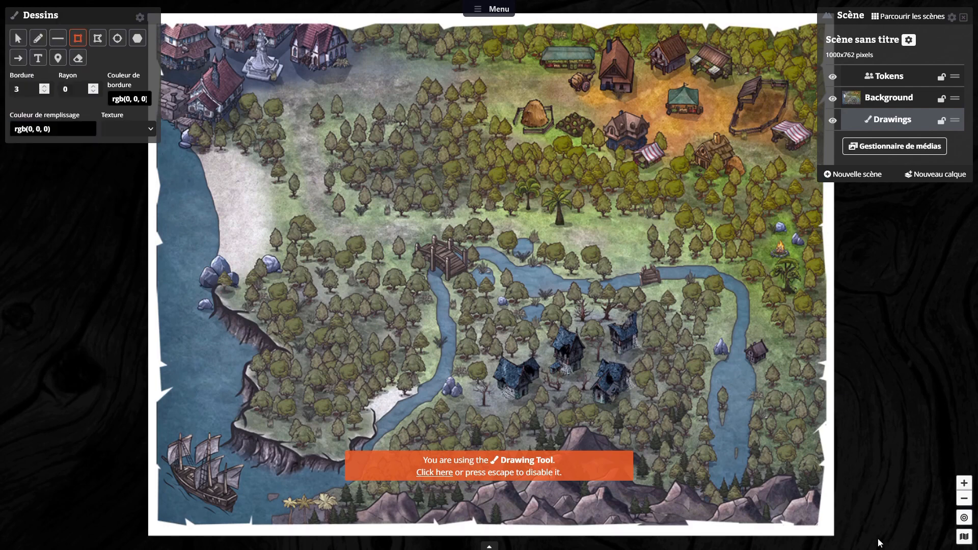
{"action": "left_click_drag", "start_coordinate": [838, 537], "coordinate": [140, 9]}
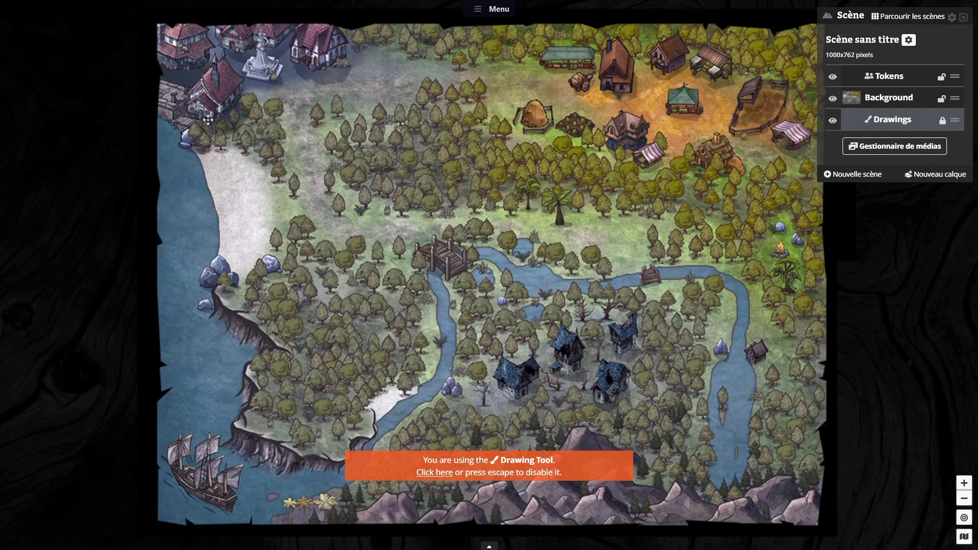
Step: Add a new layer to the scene and rename it Label
{"action": "left_click", "coordinate": [889, 97]}
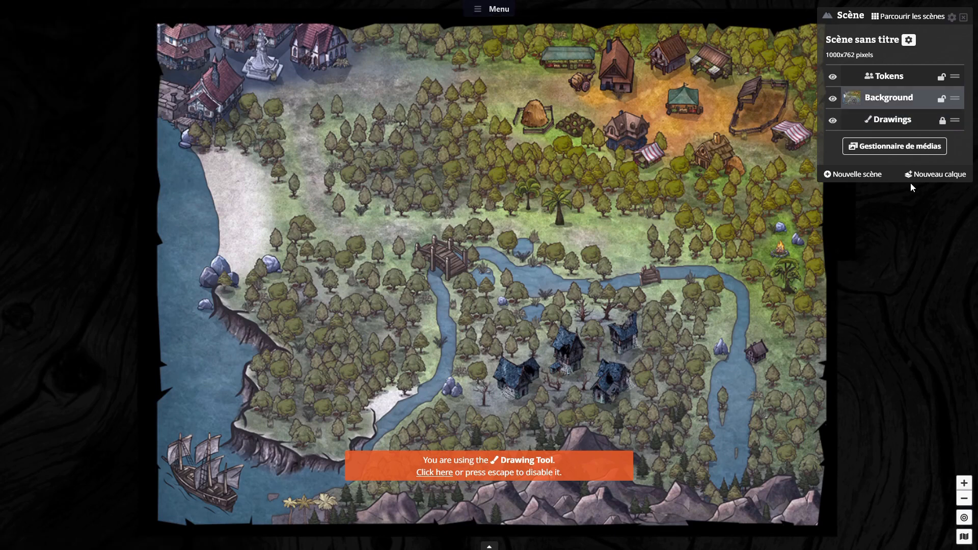
{"action": "left_click", "coordinate": [954, 175]}
{"action": "left_click", "coordinate": [915, 76]}
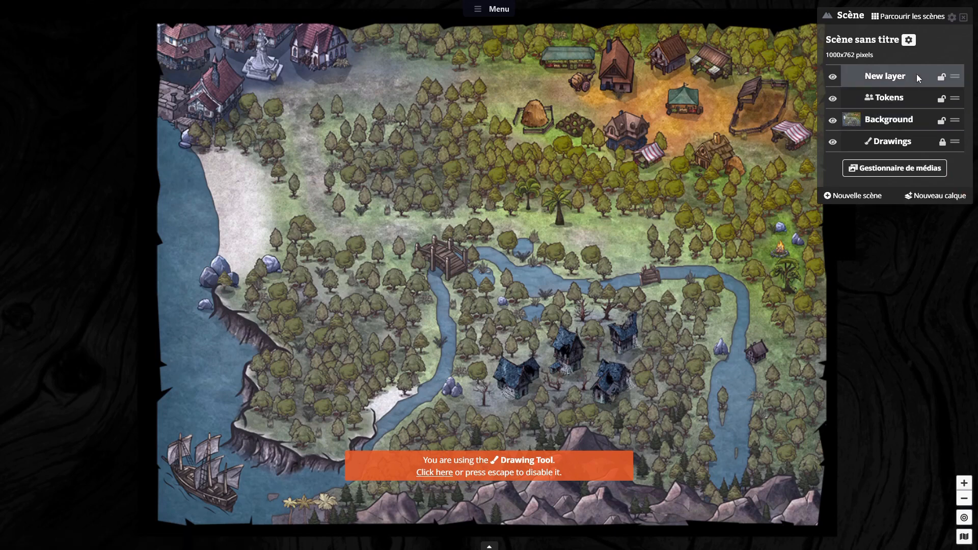
{"action": "left_click", "coordinate": [887, 77]}
{"action": "left_click_drag", "start_coordinate": [83, 59], "coordinate": [1, 57]}
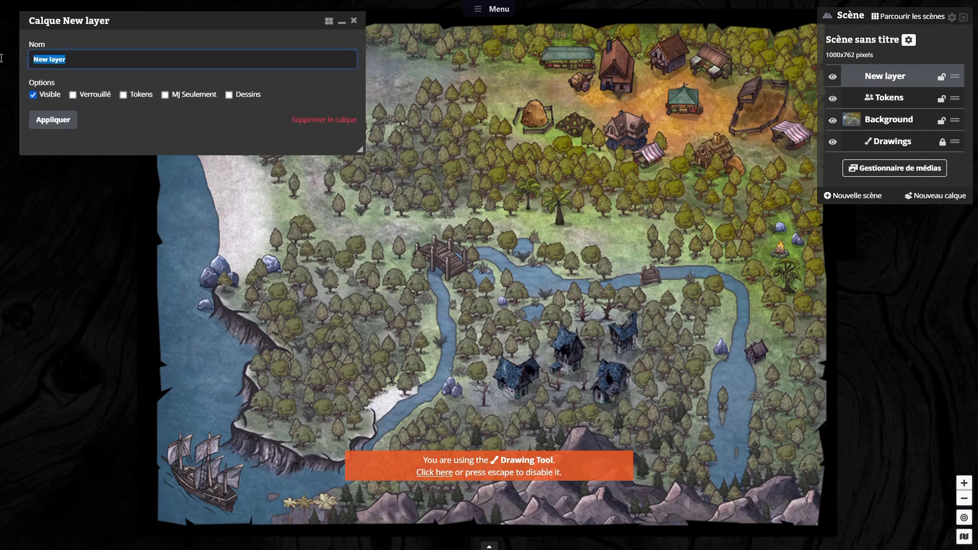
{"action": "type", "text": "Label"}
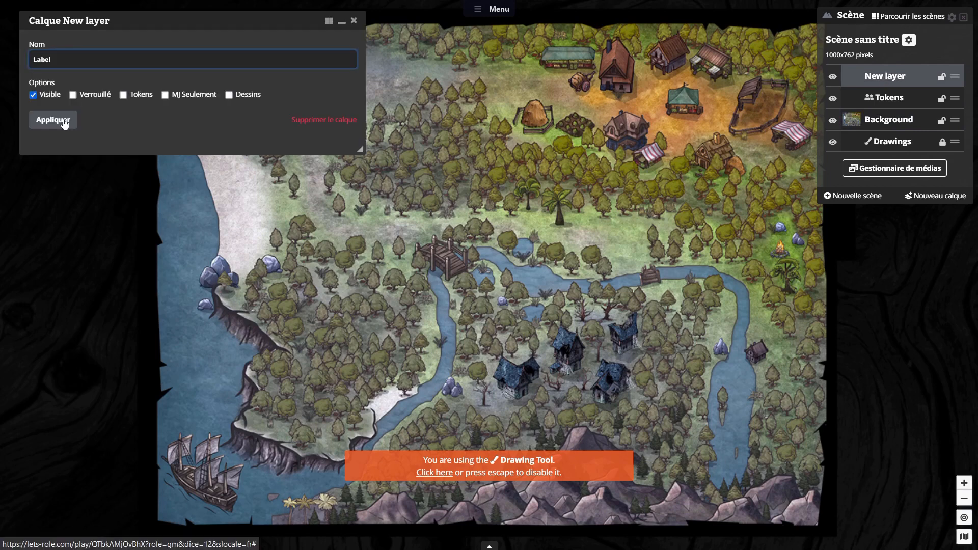
{"action": "left_click", "coordinate": [61, 119]}
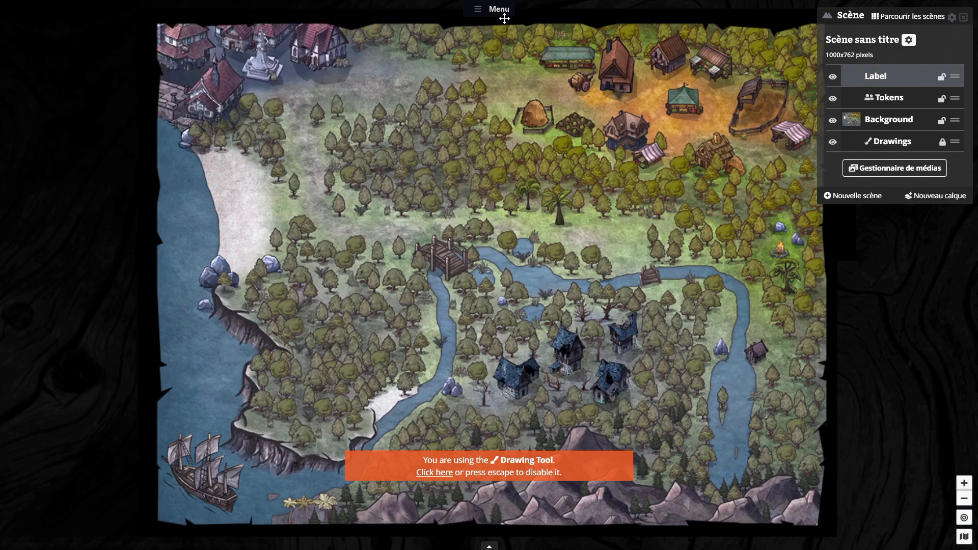
Step: Place a point of interest marker on the Label layer at the village beside the green tent
{"action": "left_click", "coordinate": [492, 9]}
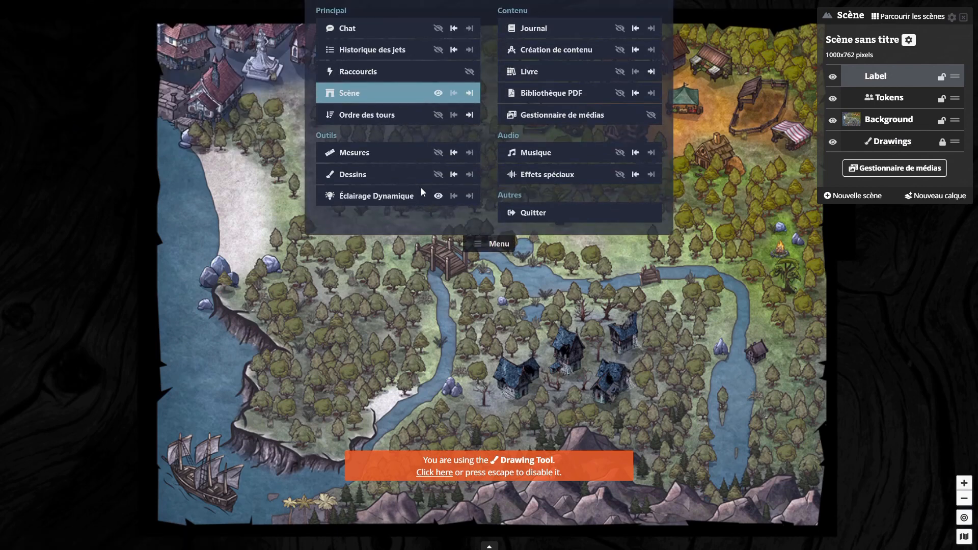
{"action": "left_click", "coordinate": [438, 175]}
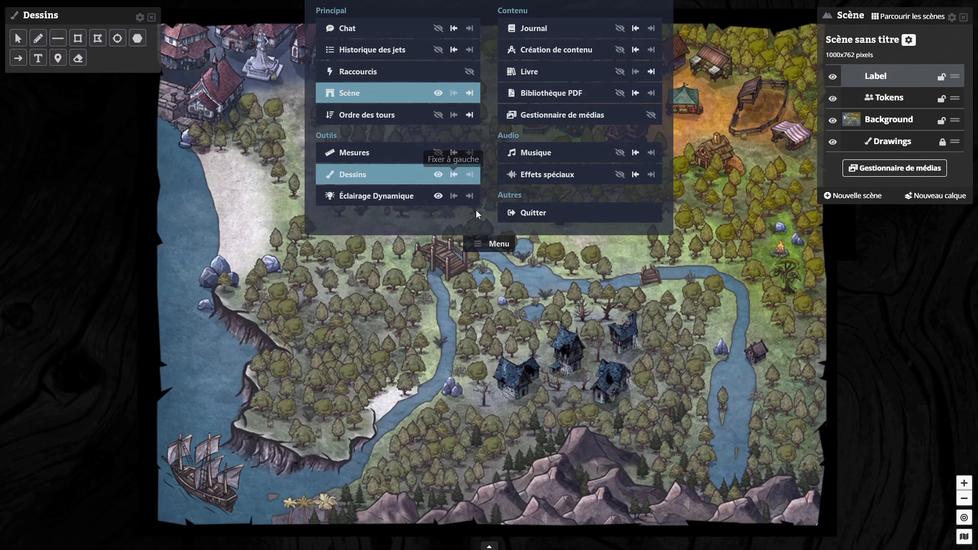
{"action": "left_click", "coordinate": [499, 243]}
{"action": "left_click", "coordinate": [58, 58]}
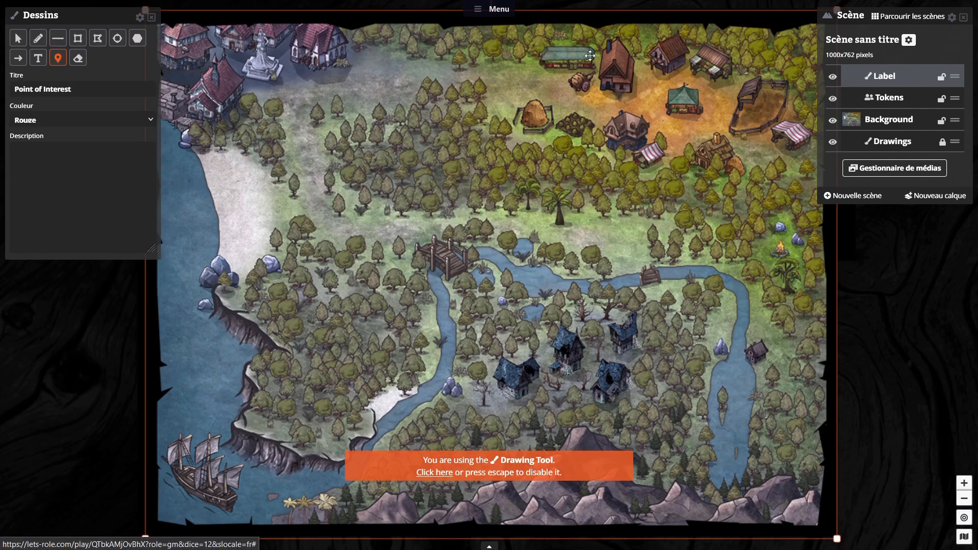
{"action": "left_click", "coordinate": [650, 105]}
{"action": "mouse_move", "coordinate": [650, 106]}
{"action": "left_mouse_down"}
{"action": "mouse_move", "coordinate": [683, 106]}
{"action": "mouse_move", "coordinate": [648, 107]}
{"action": "left_mouse_up"}
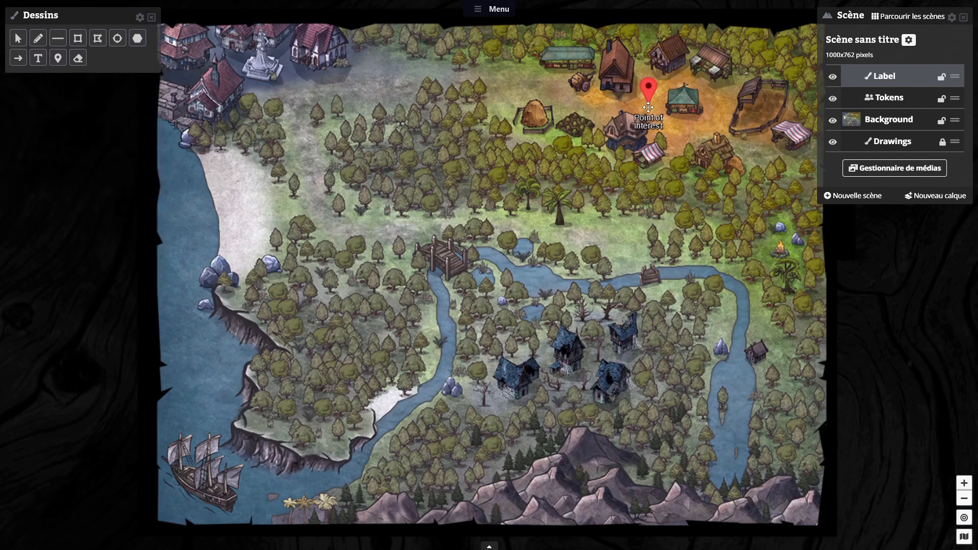
Step: Title the village marker "Pommes vertes", colour it Vert and describe it as "Il y a un marché aux pommes dans ce village"
{"action": "left_click", "coordinate": [647, 95]}
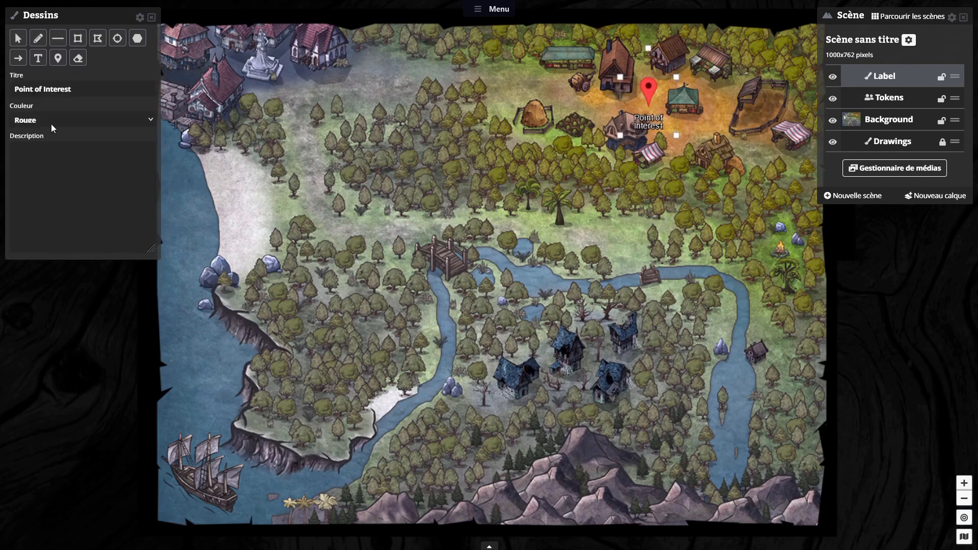
{"action": "left_click_drag", "start_coordinate": [96, 92], "coordinate": [2, 94]}
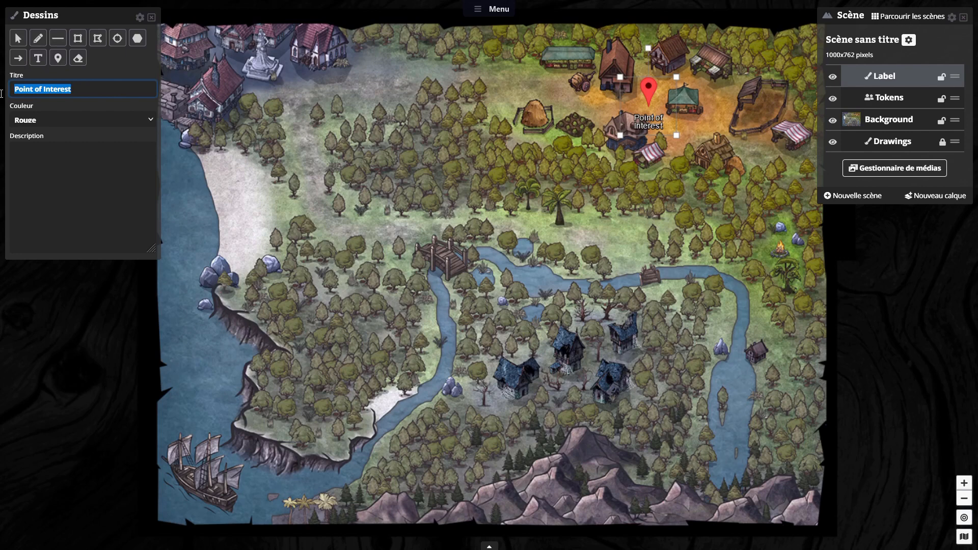
{"action": "type", "text": "Pommes vertes"}
{"action": "key", "text": "Tab"}
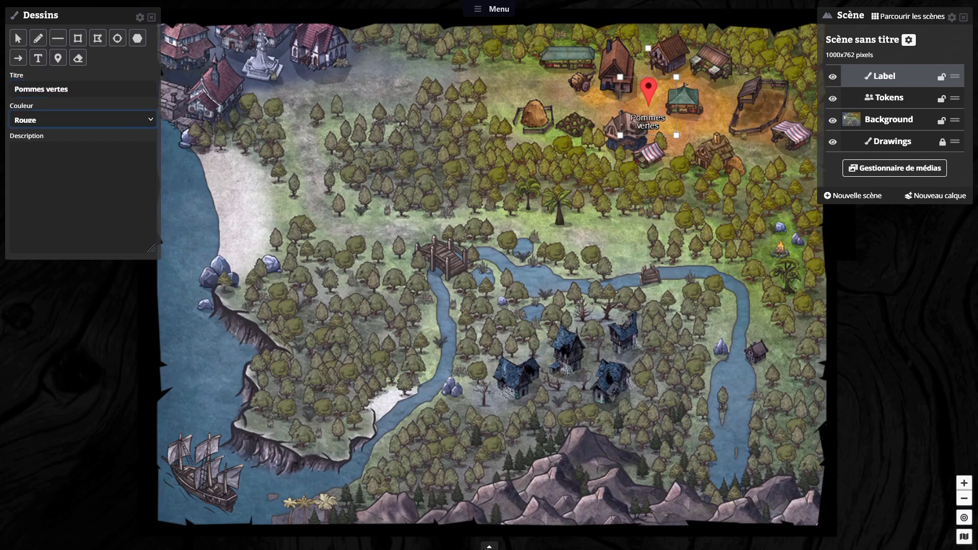
{"action": "left_click", "coordinate": [53, 124]}
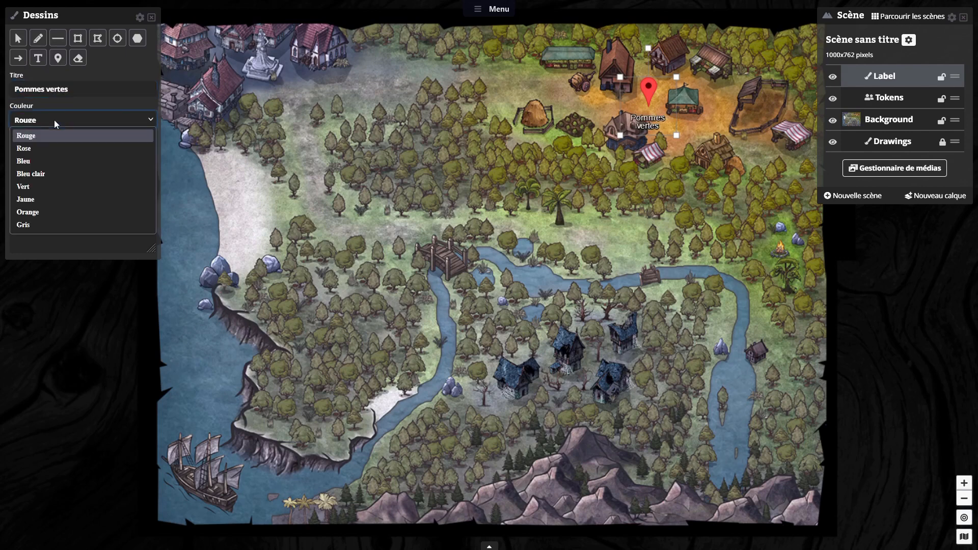
{"action": "left_click", "coordinate": [32, 187]}
{"action": "left_click", "coordinate": [96, 170]}
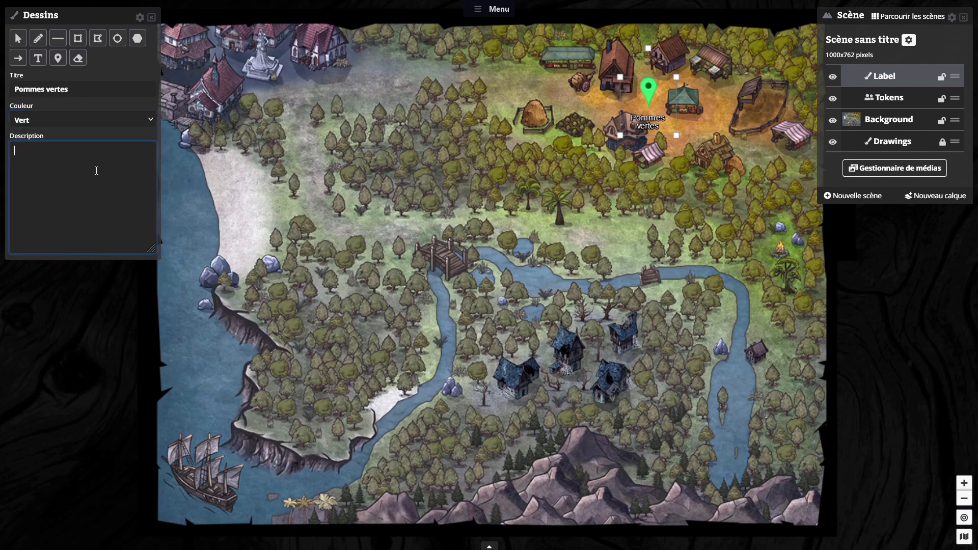
{"action": "type", "text": "Il y a un marché aux pommes dans ce village"}
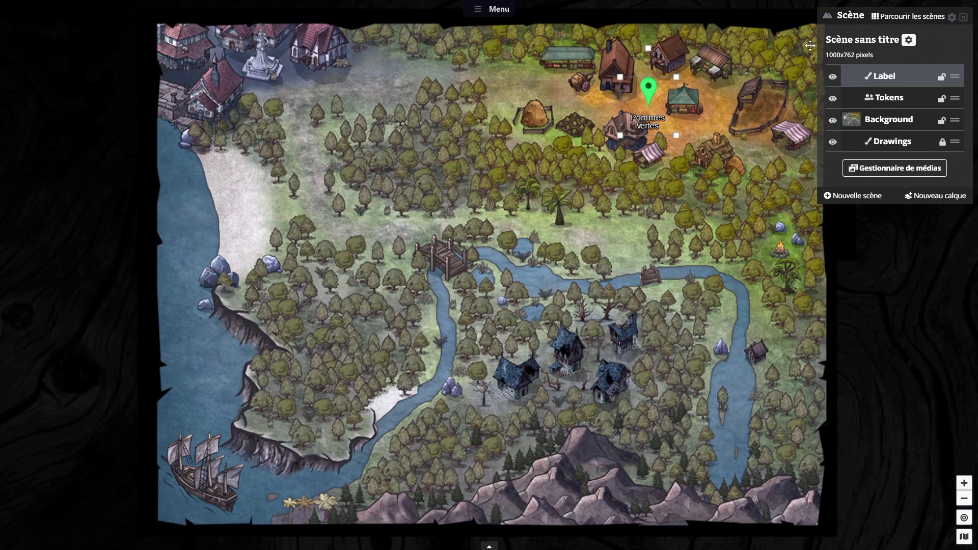
Step: Place a second point of interest marker beside the campfire near the map's eastern edge
{"action": "left_click", "coordinate": [497, 10]}
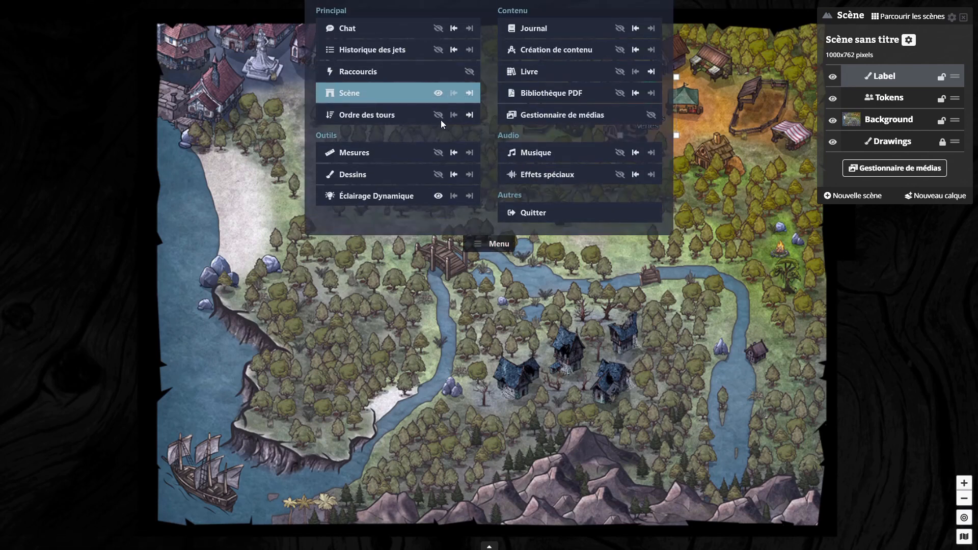
{"action": "left_click", "coordinate": [430, 174]}
{"action": "left_click", "coordinate": [58, 58]}
{"action": "left_click", "coordinate": [763, 243]}
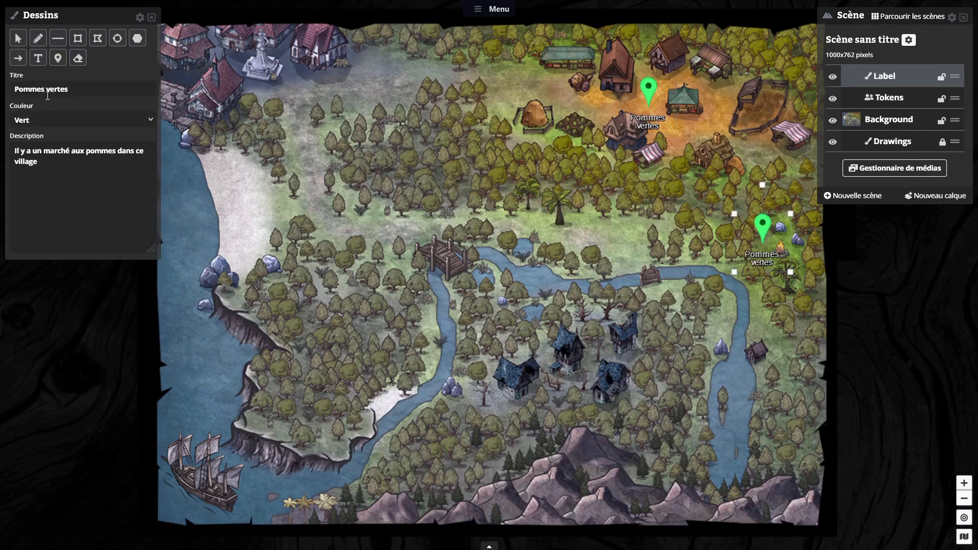
Step: Colour the campfire marker Rouge, title it "Feu de camp" and set its description to "Vous voyez de la fumée au loin..."
{"action": "left_click", "coordinate": [46, 121]}
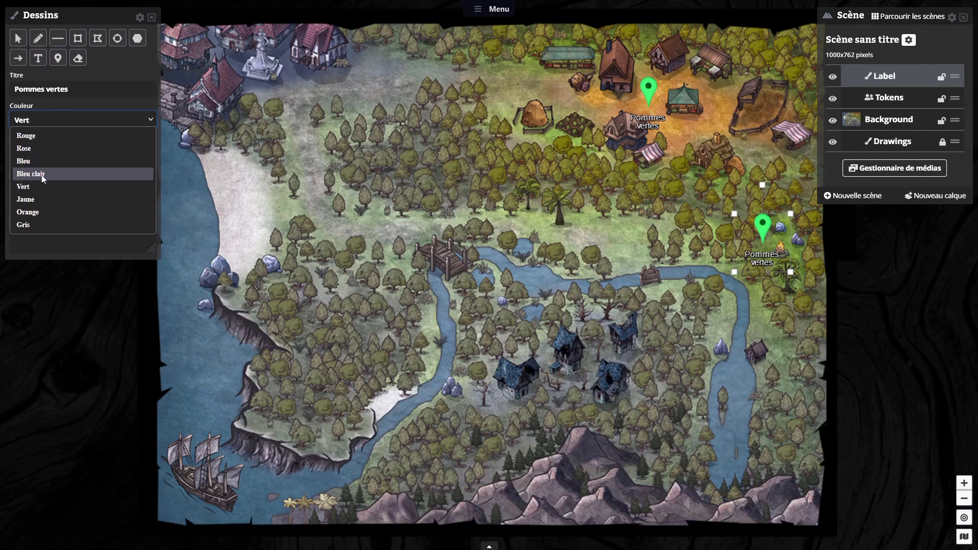
{"action": "left_click", "coordinate": [32, 139]}
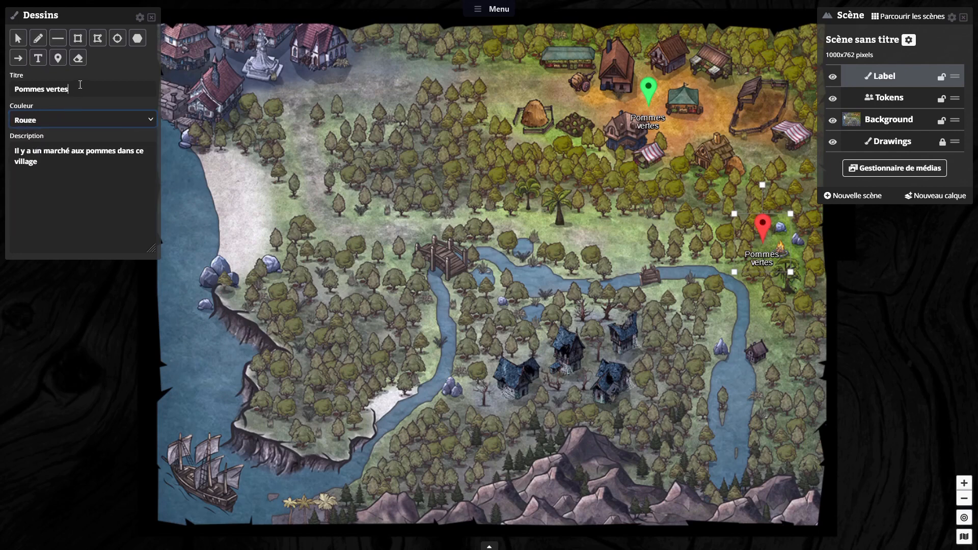
{"action": "left_click_drag", "start_coordinate": [80, 84], "coordinate": [1, 82]}
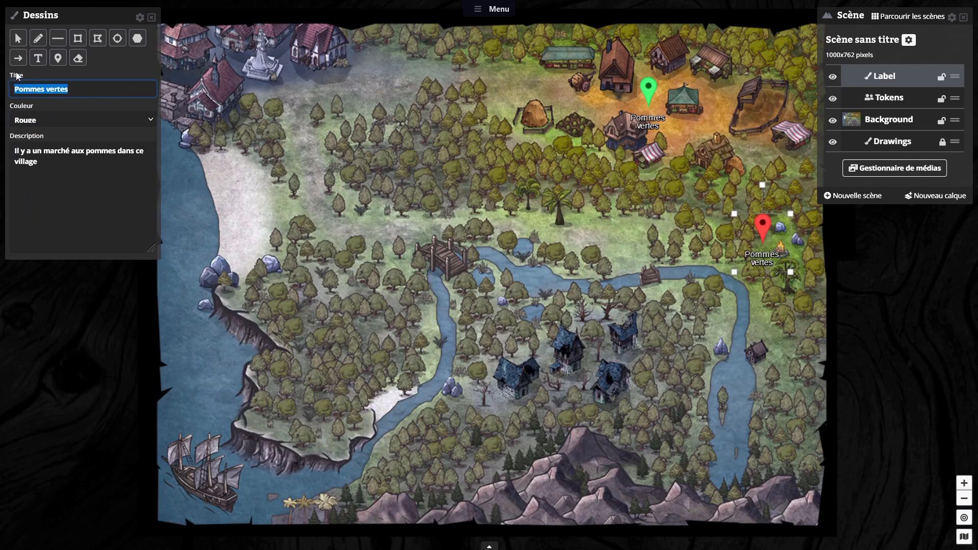
{"action": "type", "text": "Feu de camp"}
{"action": "left_click_drag", "start_coordinate": [39, 162], "coordinate": [11, 149]}
{"action": "type", "text": "Vous ap"}
{"action": "key", "text": "BackSpace"}
{"action": "key", "text": "BackSpace"}
{"action": "type", "text": "voyez de la"}
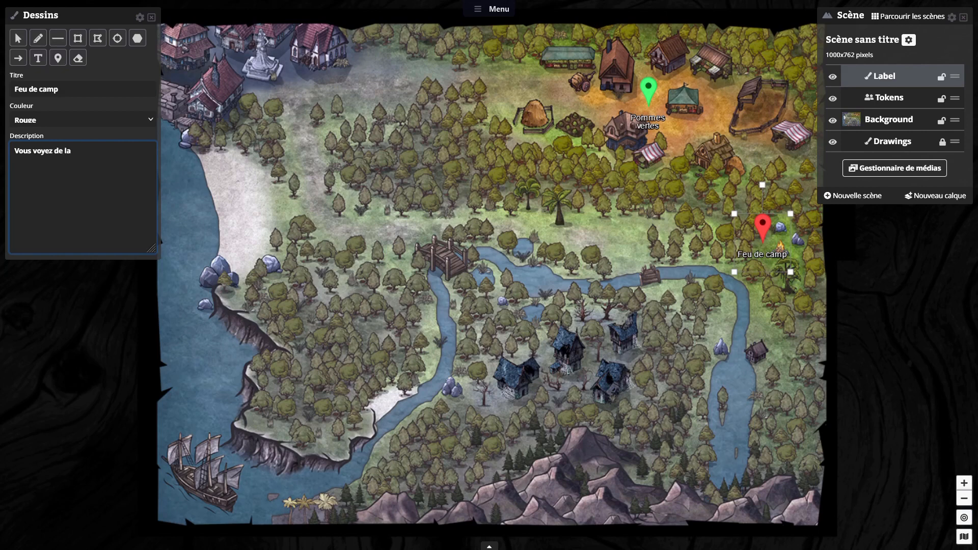
{"action": "left_click", "coordinate": [151, 18]}
Step: Lock the Label and Background layers
{"action": "left_click", "coordinate": [680, 236]}
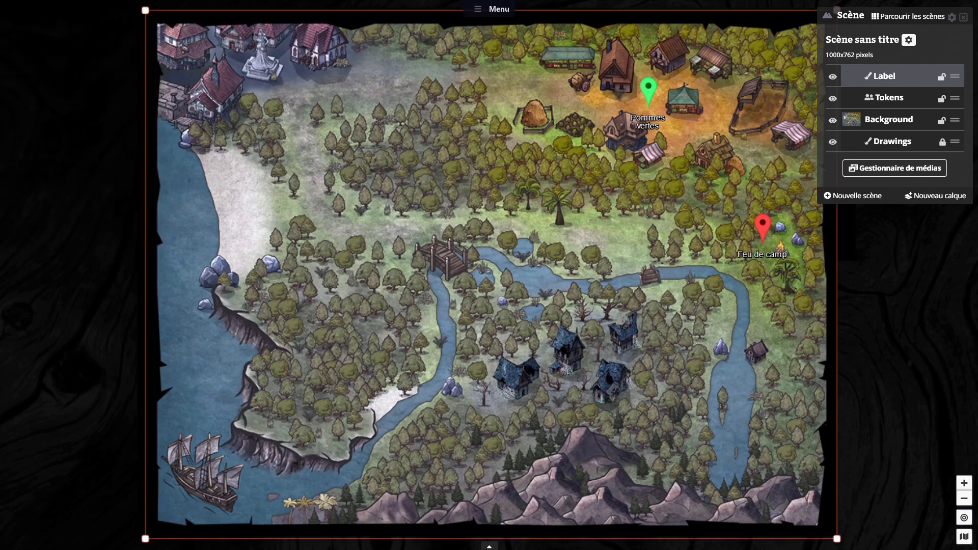
{"action": "left_click", "coordinate": [943, 77]}
{"action": "left_click", "coordinate": [943, 120]}
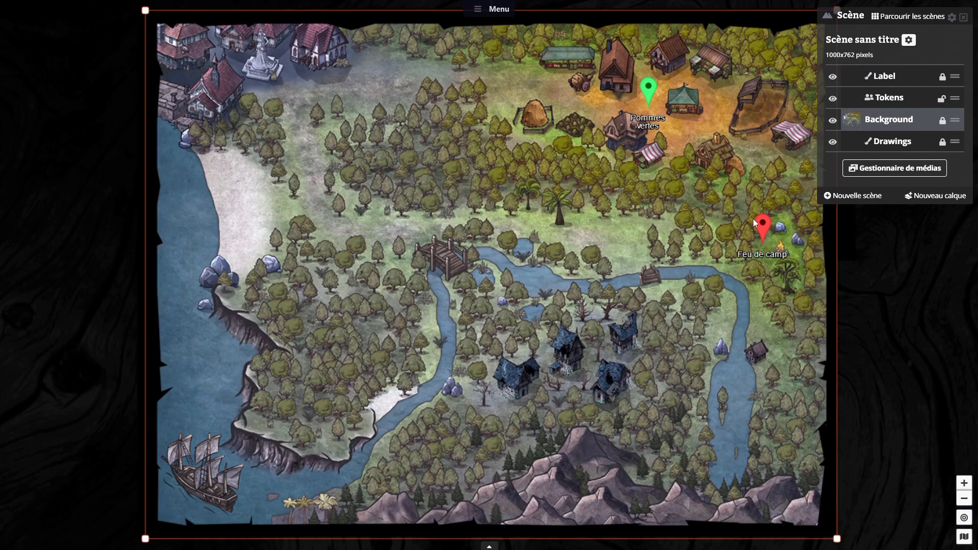
Step: Check the descriptions of the Pommes vertes and Feu de camp markers on the map
{"action": "left_click", "coordinate": [658, 87]}
{"action": "mouse_move", "coordinate": [650, 89]}
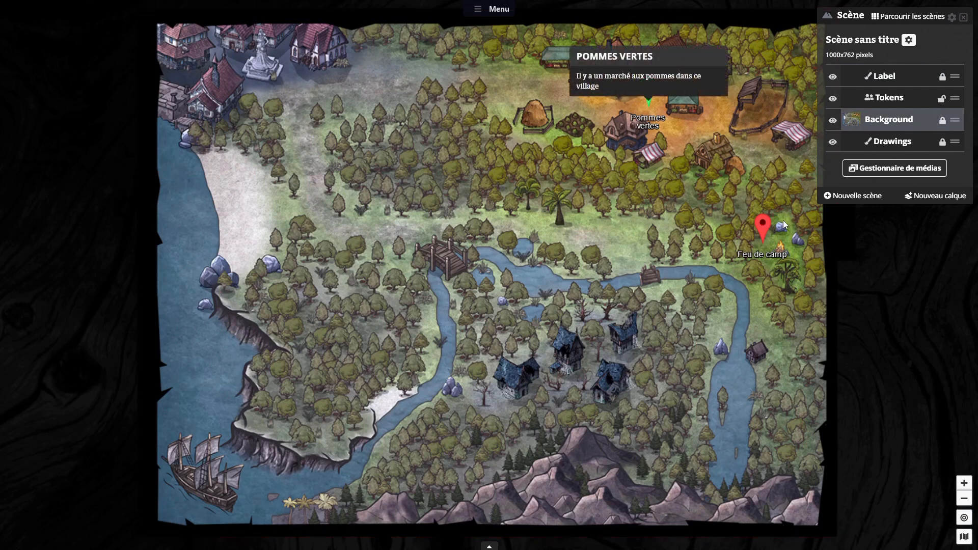
{"action": "mouse_move", "coordinate": [768, 221]}
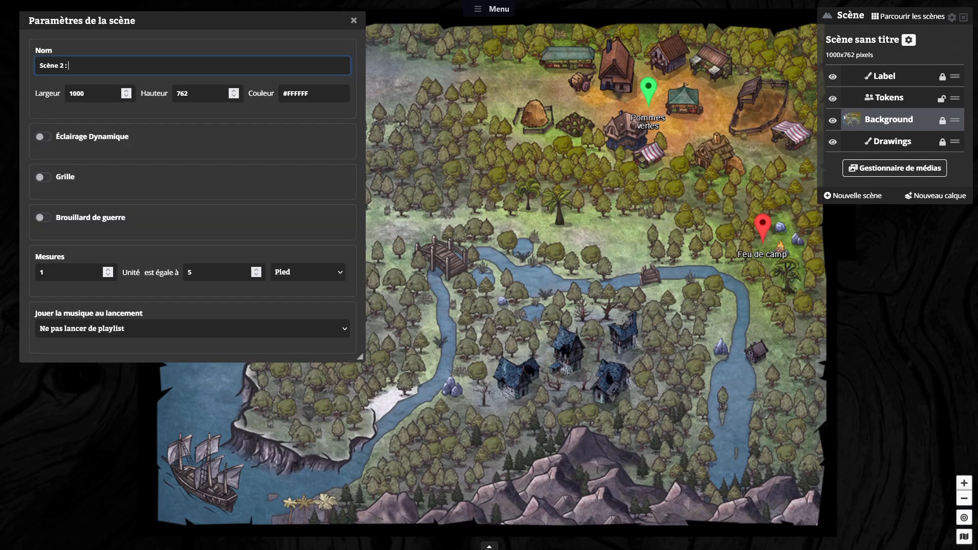
Step: Name the scene "Scène 2 : la forêt" in its settings
{"action": "type", "text": "la forêt"}
{"action": "key", "text": "Return"}
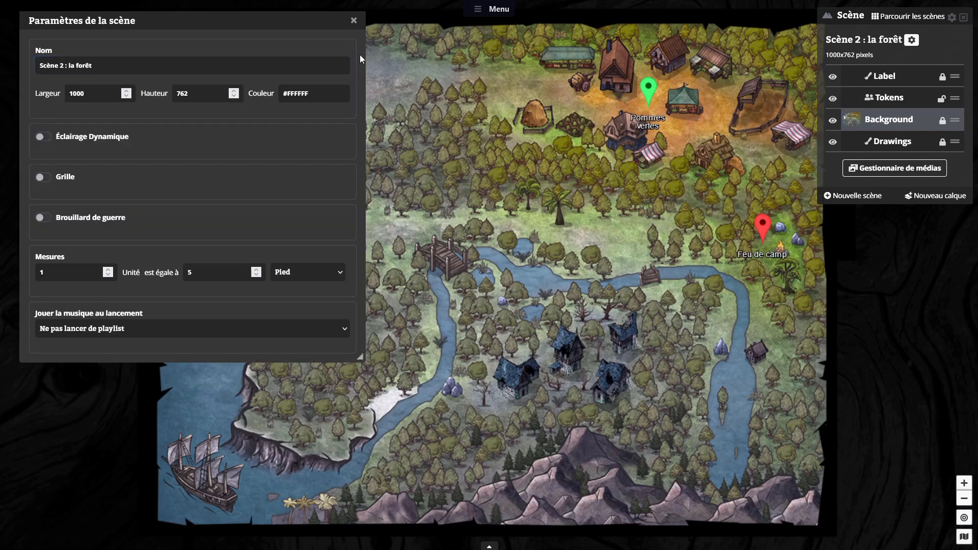
Step: Close the scene settings and review the list of scenes created for the table
{"action": "left_click", "coordinate": [354, 21]}
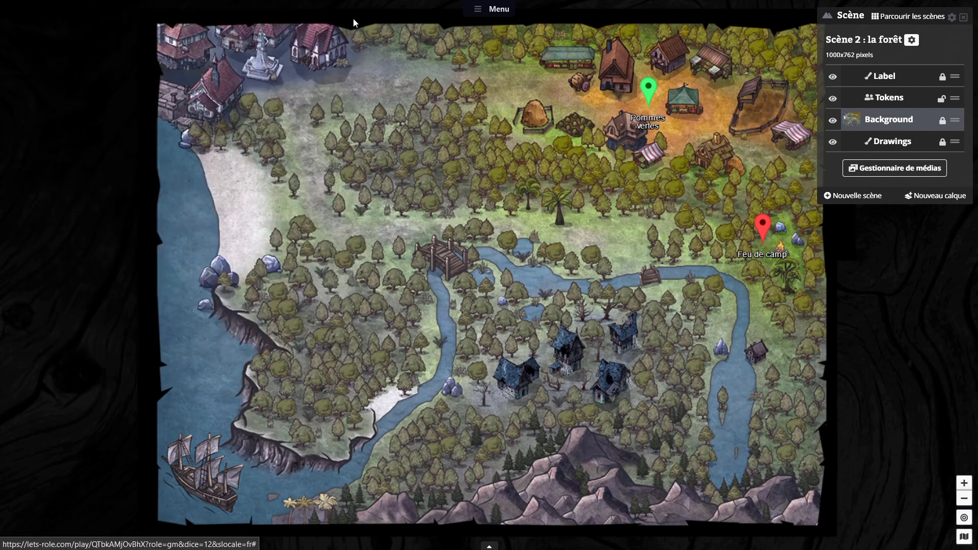
{"action": "left_click", "coordinate": [901, 18]}
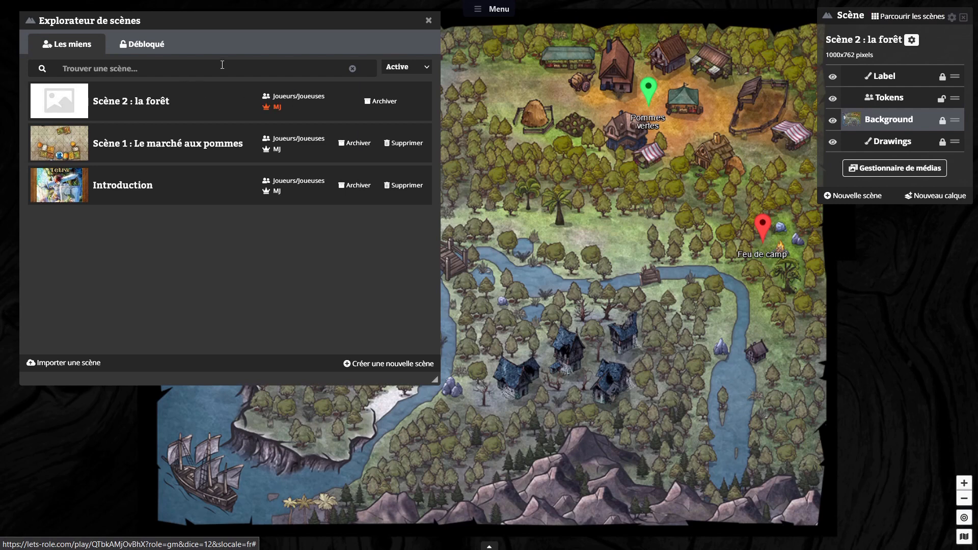
{"action": "left_click", "coordinate": [429, 21]}
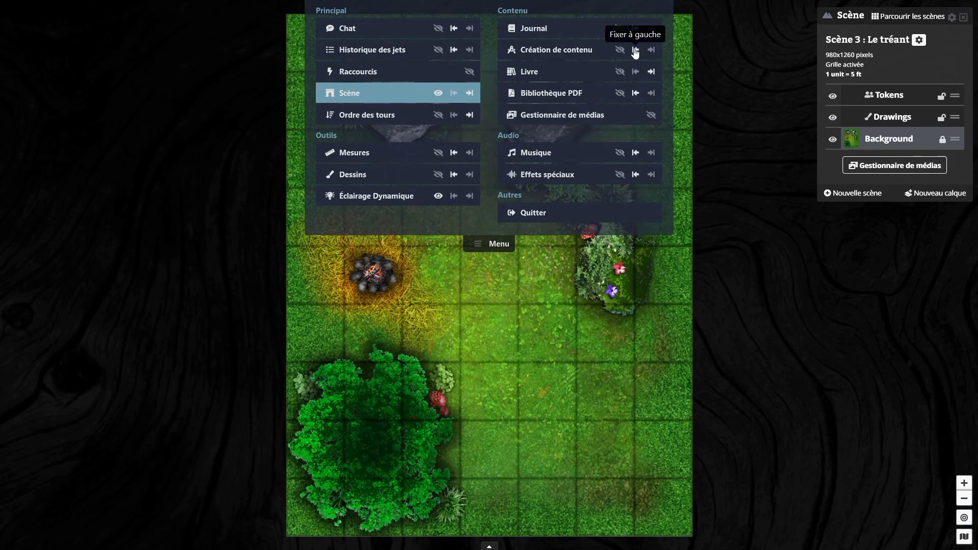
{"action": "left_click", "coordinate": [632, 48]}
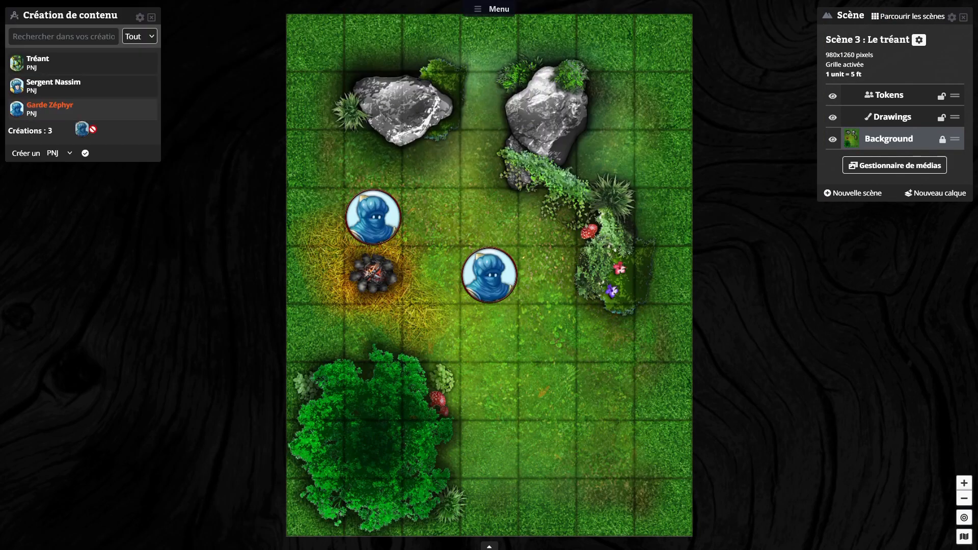
Step: Place two more Garde Zéphyr tokens and one Sergent Nassim token on the Scène 3 : Le tréant map, south of the campfire
{"action": "left_click_drag", "start_coordinate": [23, 111], "coordinate": [374, 333]}
{"action": "left_click_drag", "start_coordinate": [21, 111], "coordinate": [606, 333]}
{"action": "left_click_drag", "start_coordinate": [18, 86], "coordinate": [489, 391]}
Step: Add a new token layer named "Tréan" to the scene
{"action": "left_click", "coordinate": [936, 193]}
{"action": "triple_click", "coordinate": [179, 59]}
{"action": "type", "text": "Tréan"}
{"action": "left_click", "coordinate": [124, 95]}
{"action": "left_click", "coordinate": [56, 122]}
Step: Place the Tréant token in the map's southeast corner and enlarge it to about two by two grid squares
{"action": "left_click_drag", "start_coordinate": [18, 63], "coordinate": [606, 449]}
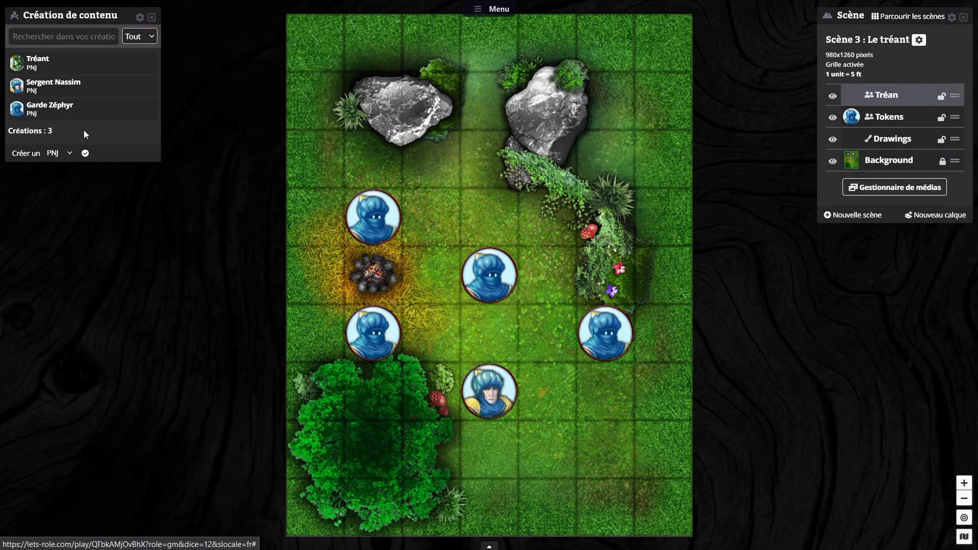
{"action": "left_click", "coordinate": [614, 452]}
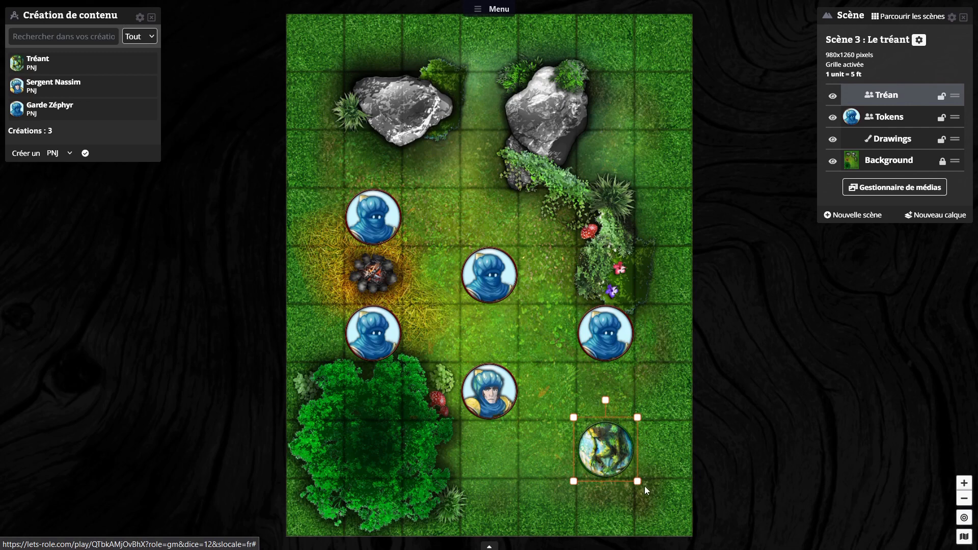
{"action": "left_click_drag", "start_coordinate": [637, 481], "coordinate": [693, 537]}
{"action": "left_click", "coordinate": [828, 465]}
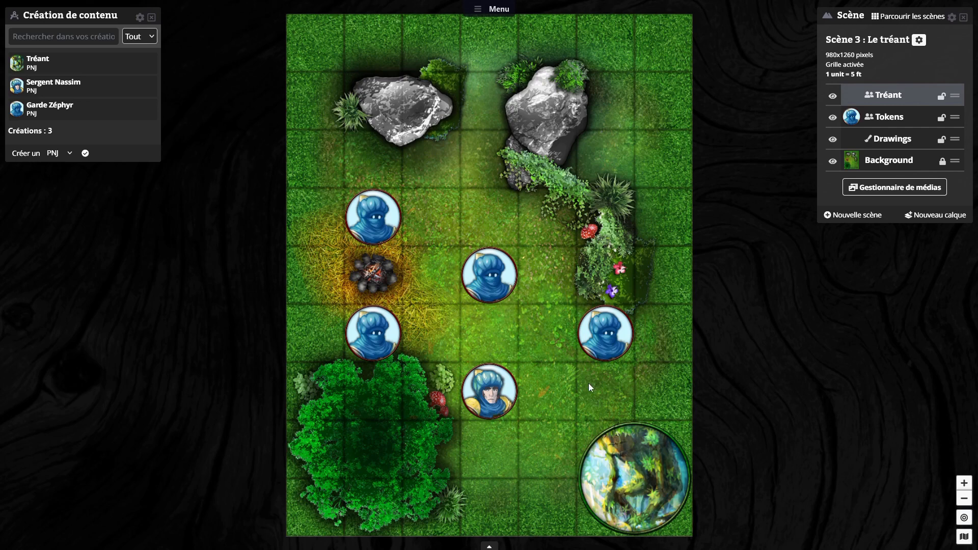
Step: Show the shortcut bar to look at its empty slots, and hide it again
{"action": "left_click", "coordinate": [490, 546]}
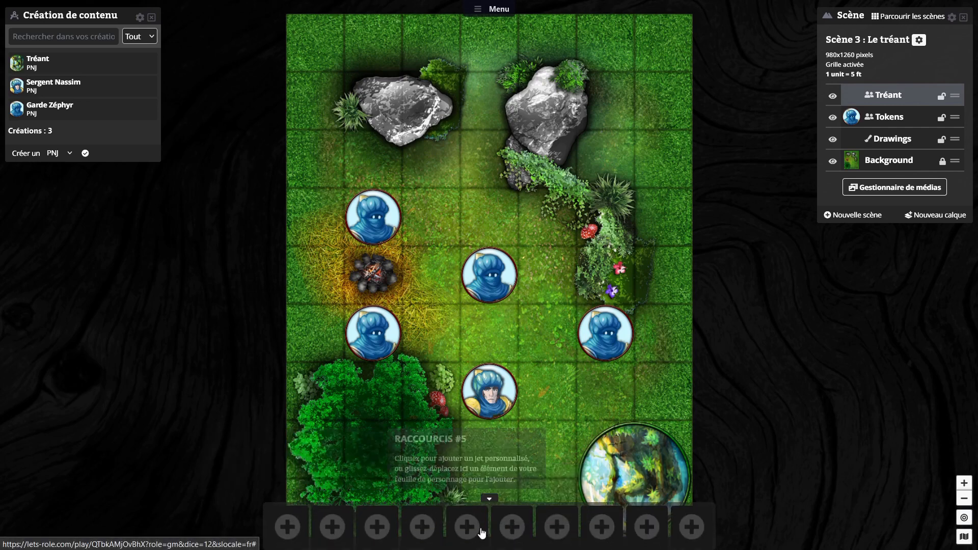
{"action": "left_click", "coordinate": [491, 501]}
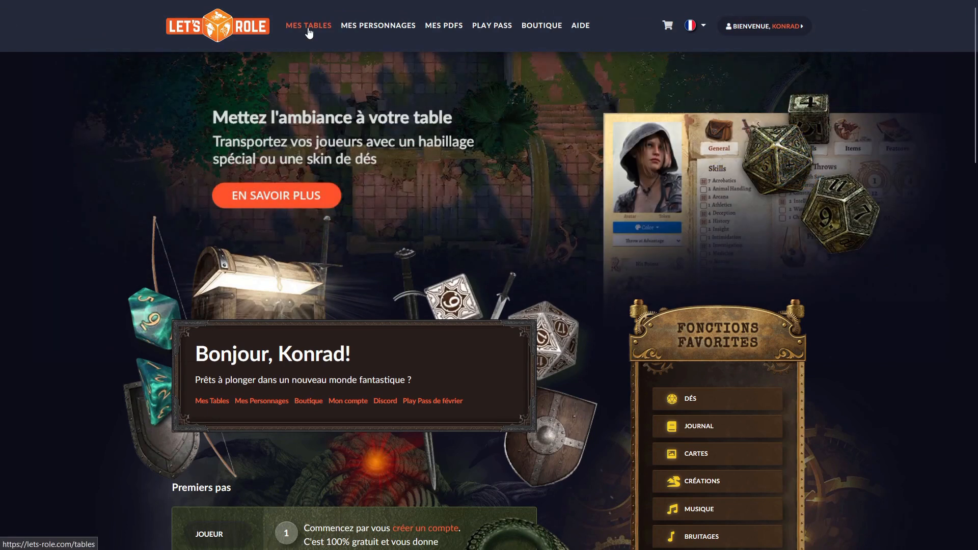
Step: Open the sheet of the Princesse character from the list of own characters
{"action": "left_click", "coordinate": [385, 28]}
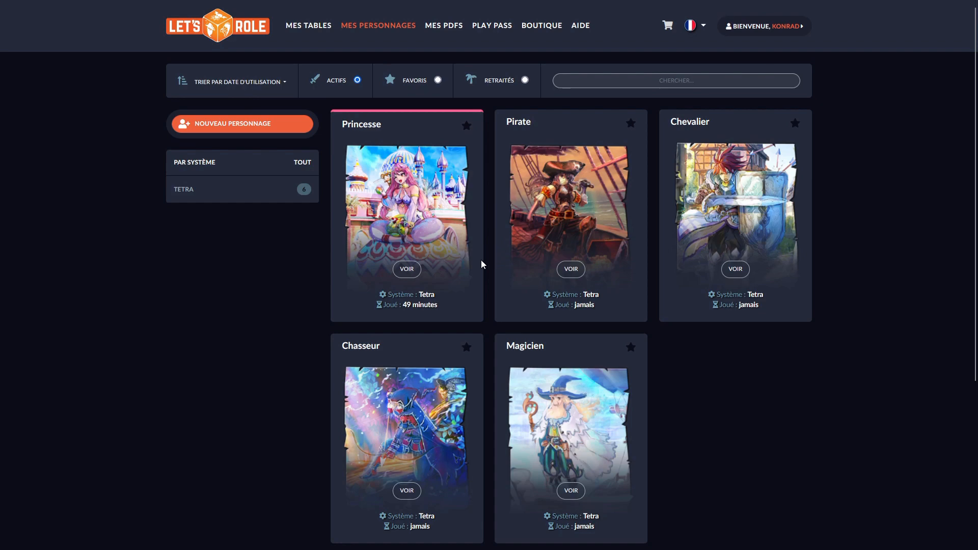
{"action": "left_click", "coordinate": [407, 270]}
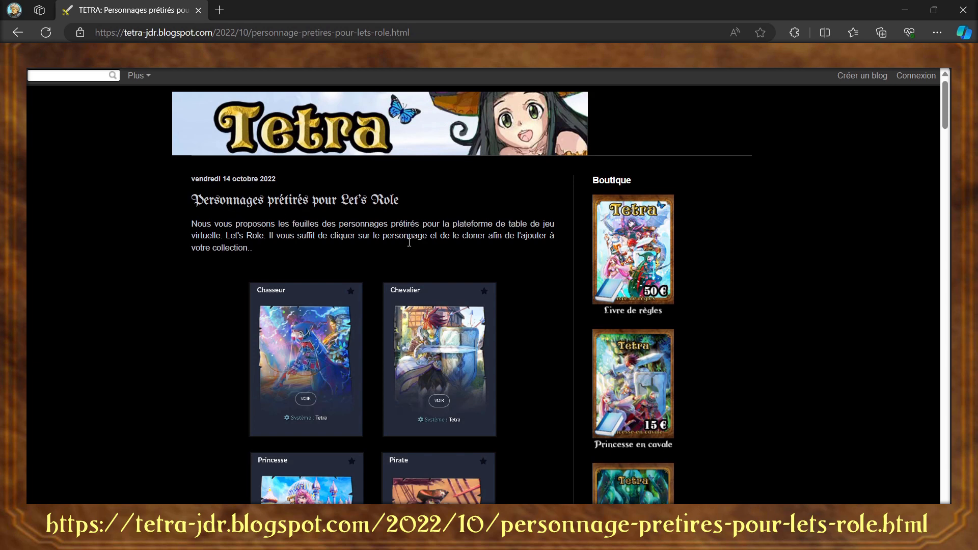
Step: Look through the pre-made Let's Role characters offered on the Tetra blog page
{"action": "scroll", "coordinate": [391, 246], "scroll_direction": "down", "scroll_amount": 5}
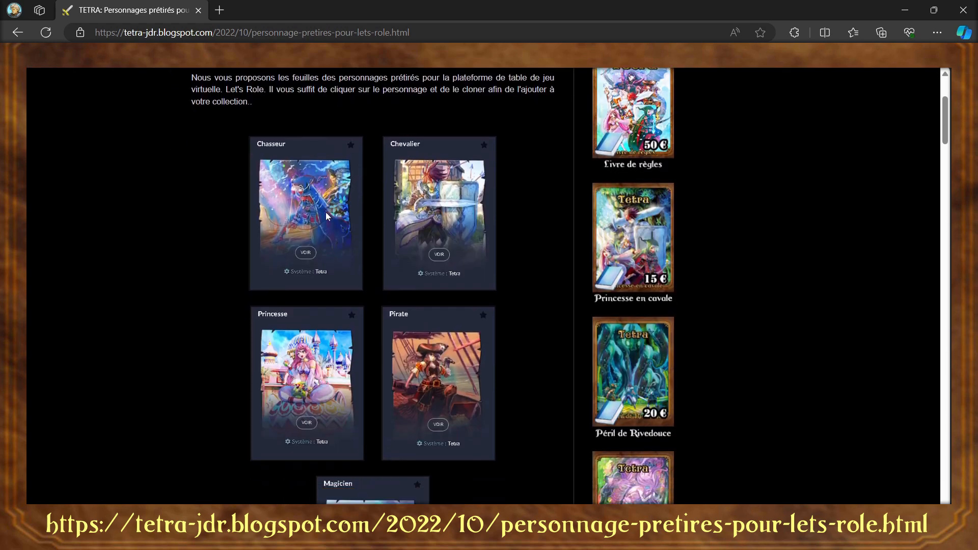
{"action": "scroll", "coordinate": [326, 212], "scroll_direction": "up", "scroll_amount": 4}
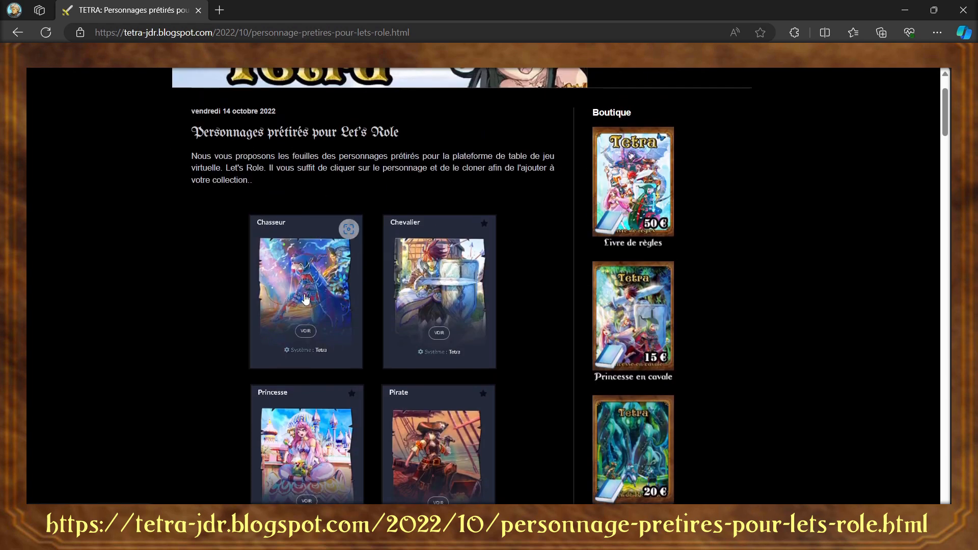
{"action": "scroll", "coordinate": [324, 305], "scroll_direction": "down", "scroll_amount": 3}
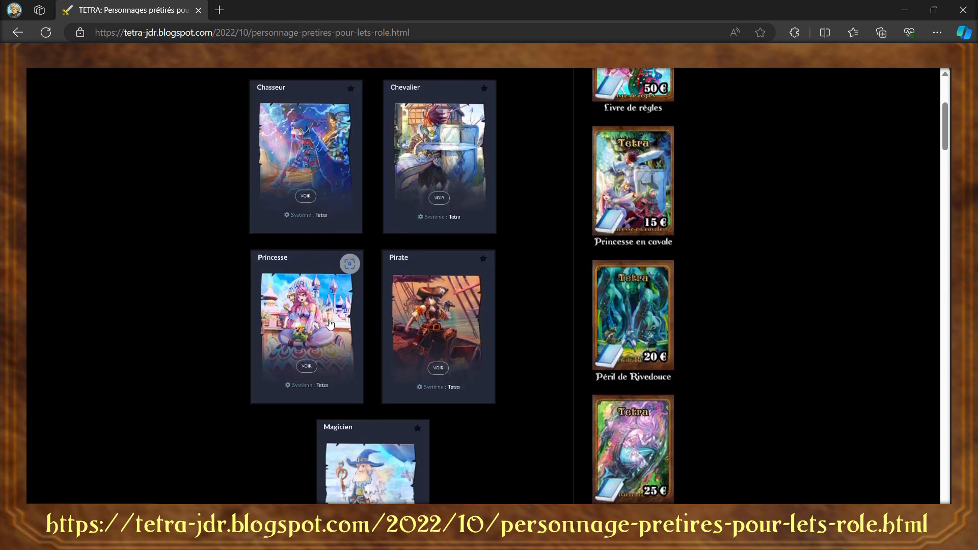
{"action": "scroll", "coordinate": [334, 324], "scroll_direction": "down", "scroll_amount": 2}
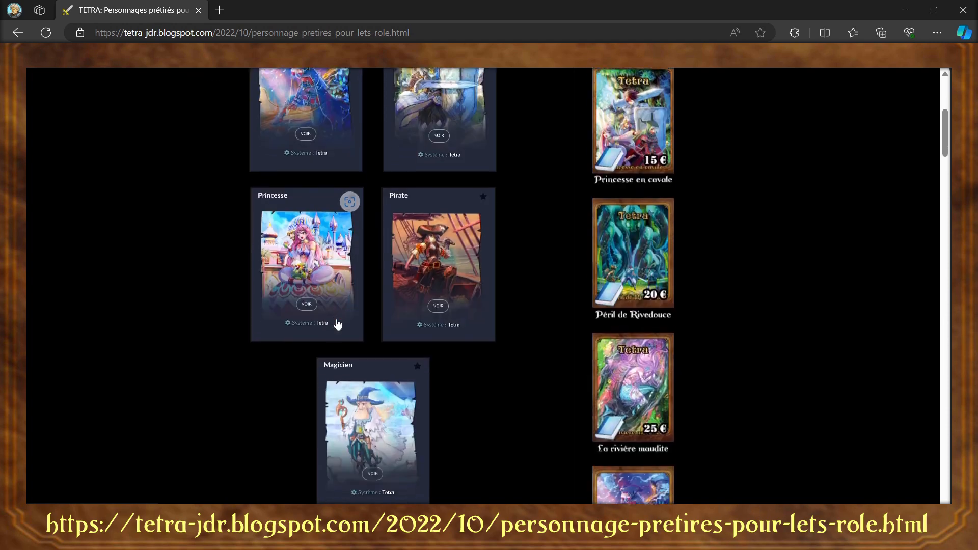
{"action": "scroll", "coordinate": [337, 324], "scroll_direction": "up", "scroll_amount": 5}
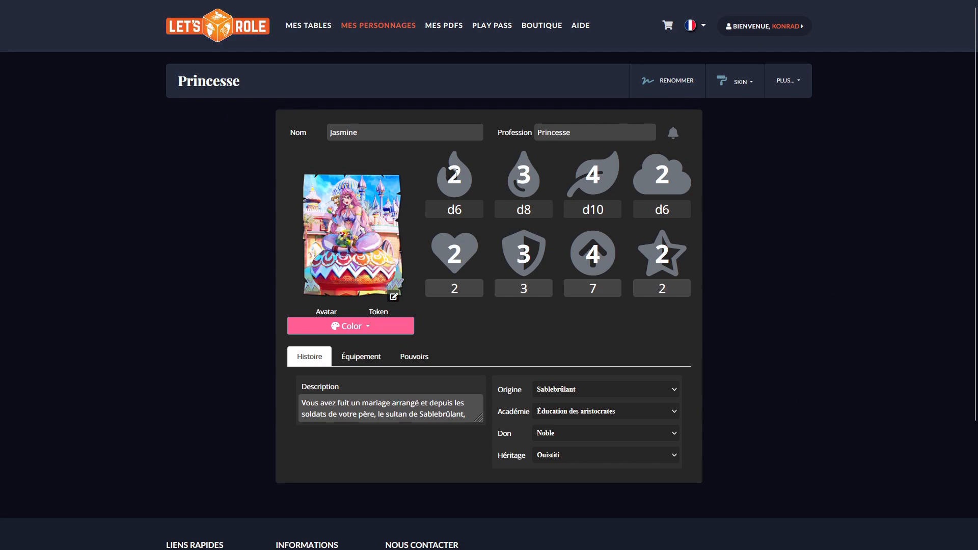
Step: Examine the Princesse sheet's equipment, powers and token image
{"action": "left_click", "coordinate": [355, 362]}
{"action": "left_click", "coordinate": [415, 357]}
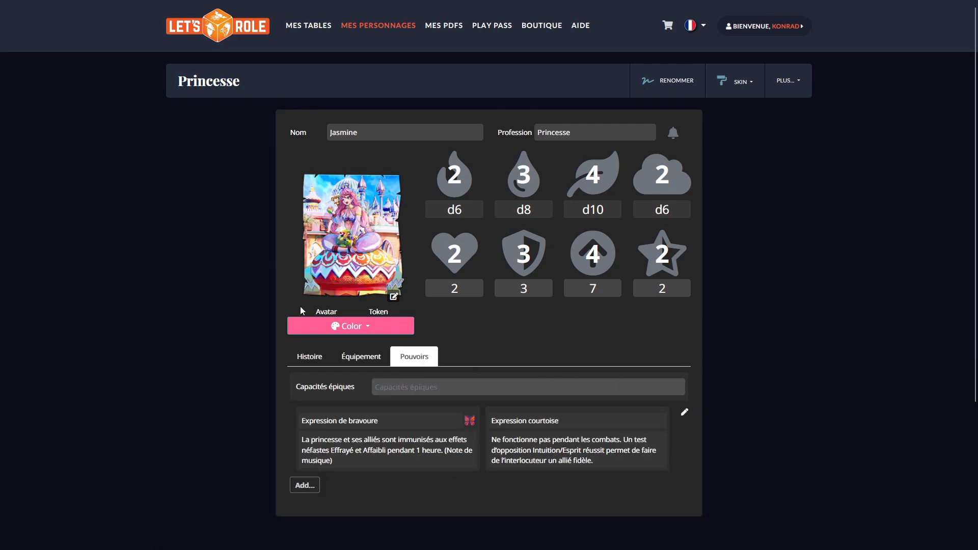
{"action": "left_click", "coordinate": [377, 312]}
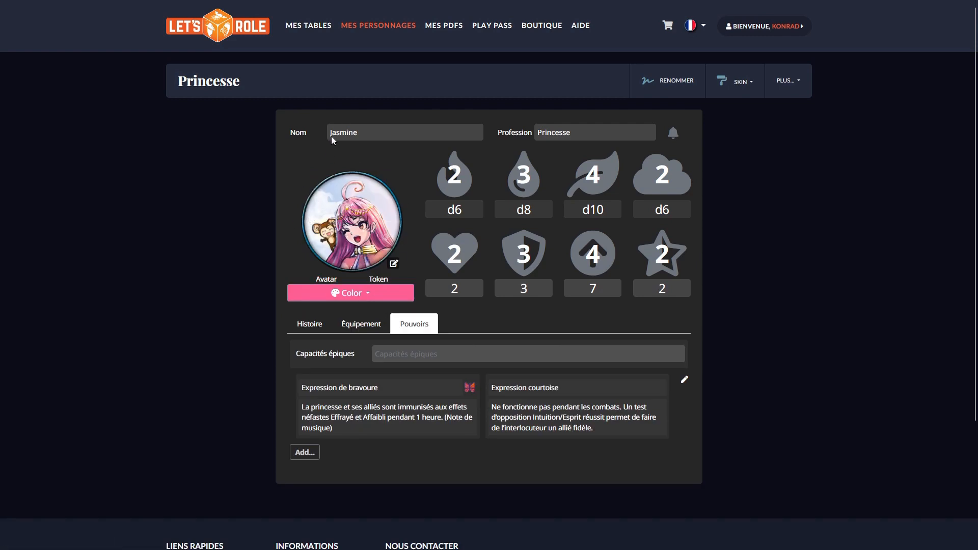
Step: Create a new character using the Tetra system and enter the character's name
{"action": "left_click", "coordinate": [363, 28]}
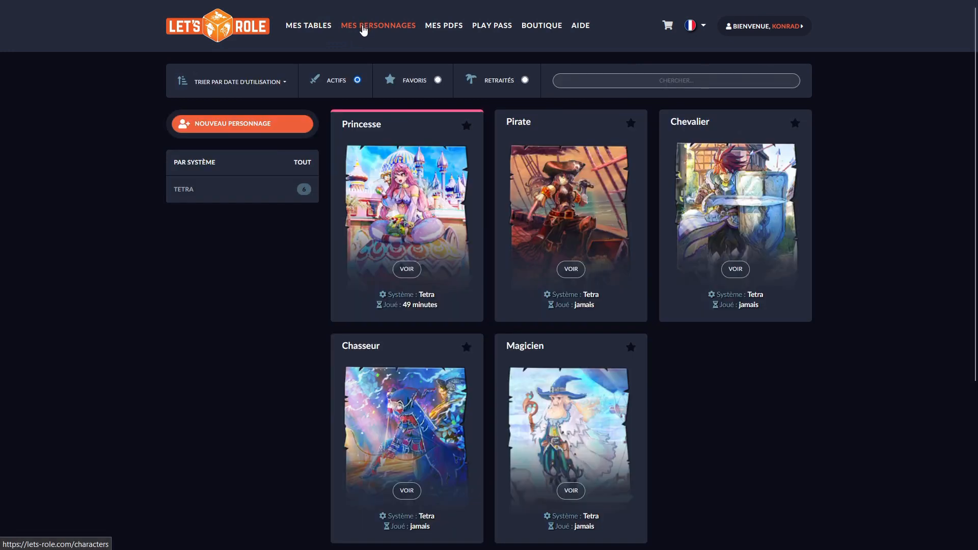
{"action": "left_click", "coordinate": [226, 127]}
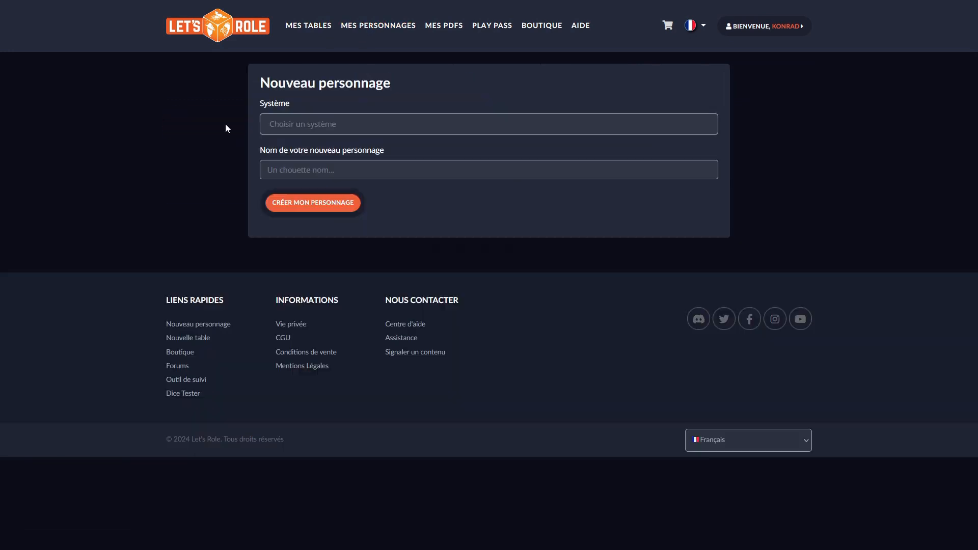
{"action": "left_click", "coordinate": [292, 125]}
{"action": "left_click", "coordinate": [293, 162]}
{"action": "type", "text": "Tetra"}
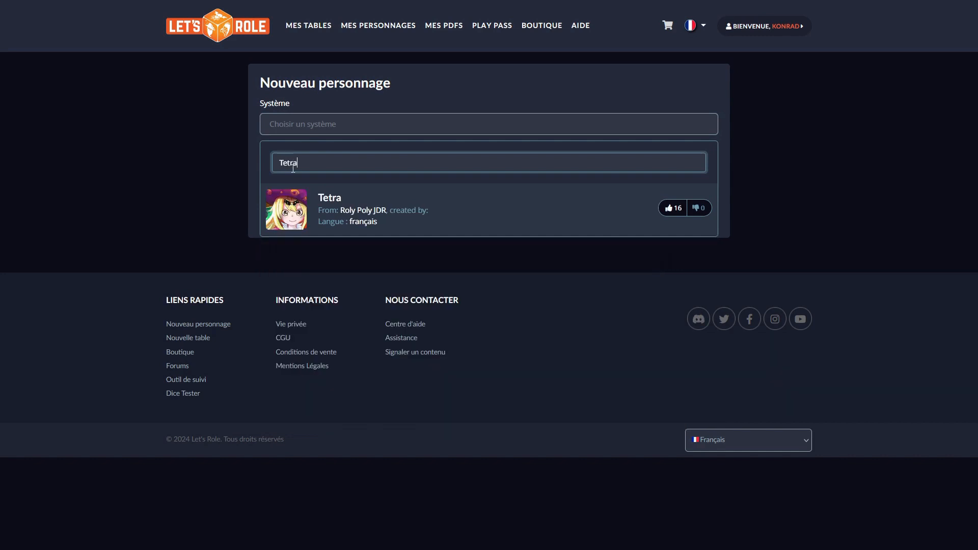
{"action": "left_click", "coordinate": [281, 209]}
{"action": "left_click", "coordinate": [339, 168]}
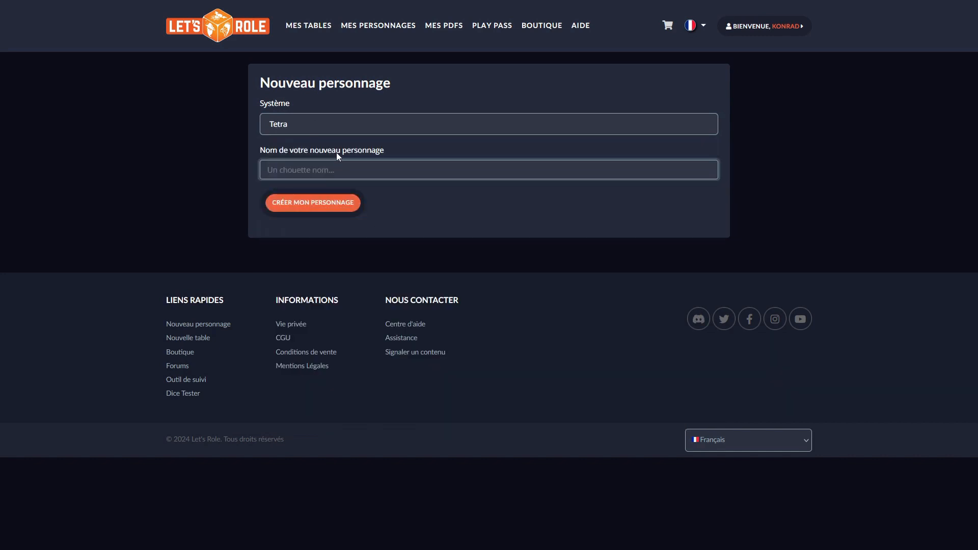
{"action": "type", "text": "Konrad"}
{"action": "left_click", "coordinate": [323, 210]}
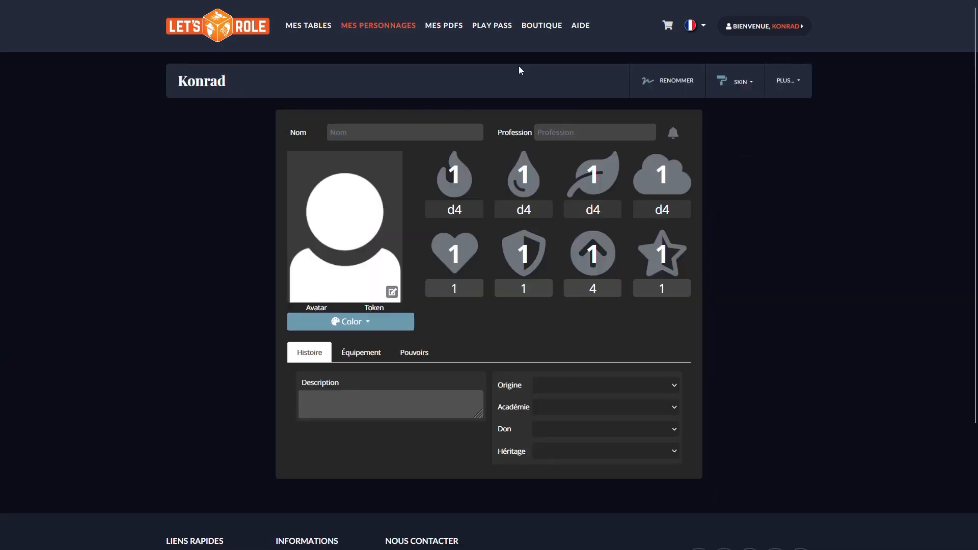
Step: Fill in the character's name on the new sheet and set the profession to Chevalier
{"action": "left_click", "coordinate": [384, 132]}
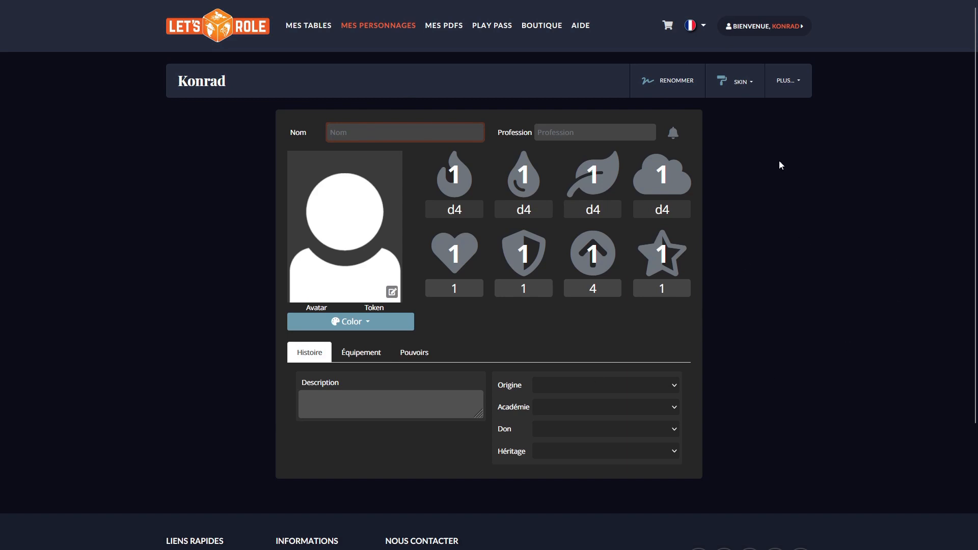
{"action": "type", "text": "Konrad"}
{"action": "left_click", "coordinate": [615, 135]}
{"action": "type", "text": "Chevalier"}
Step: Set the character's attributes to 3 for the flame, 2 for the water drop, 3 for the leaf and 4 for Esprit
{"action": "left_click_drag", "start_coordinate": [441, 175], "coordinate": [472, 175]}
{"action": "type", "text": "3"}
{"action": "left_click_drag", "start_coordinate": [511, 176], "coordinate": [611, 175]}
{"action": "type", "text": "22"}
{"action": "double_click", "coordinate": [652, 177]}
{"action": "type", "text": "4"}
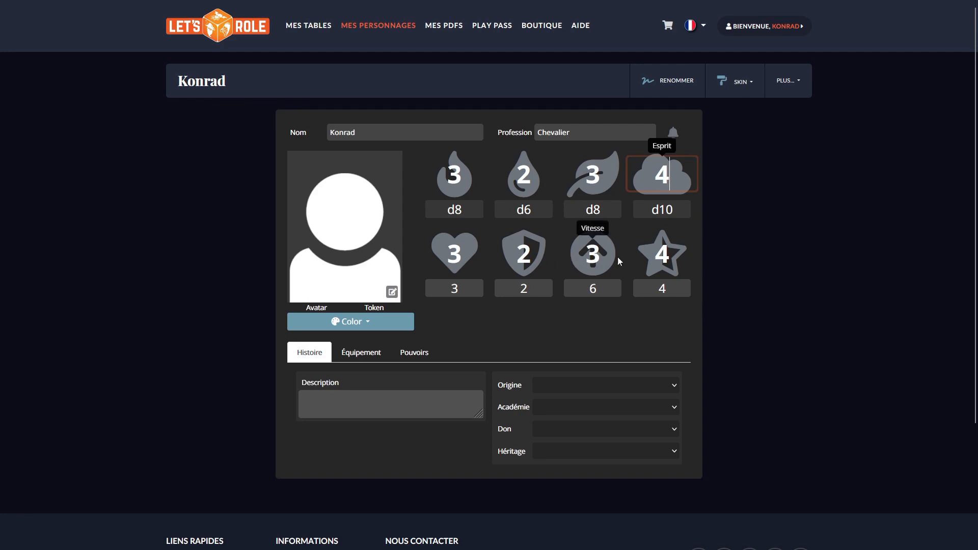
{"action": "left_click", "coordinate": [518, 168]}
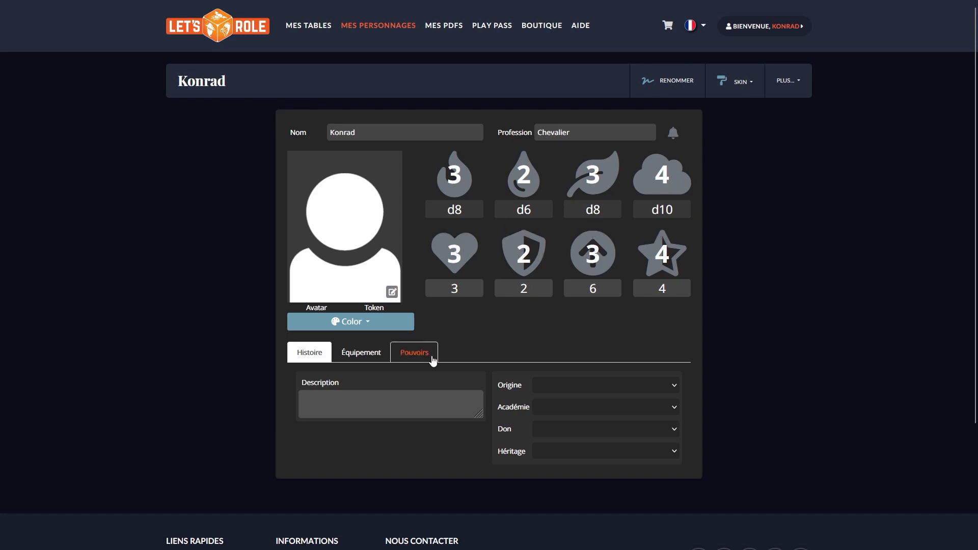
Step: Replace the placeholder avatar with the round portrait of the brown-haired young man
{"action": "left_click", "coordinate": [392, 292]}
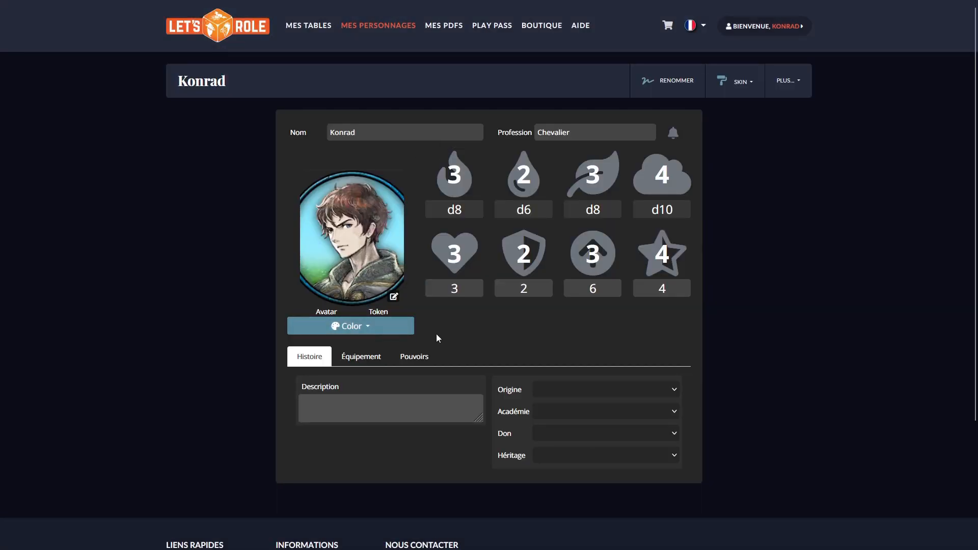
Step: Set the character's Origine to Royaume de Tetra and Académie to École des maîtres d'armes
{"action": "left_click", "coordinate": [603, 395]}
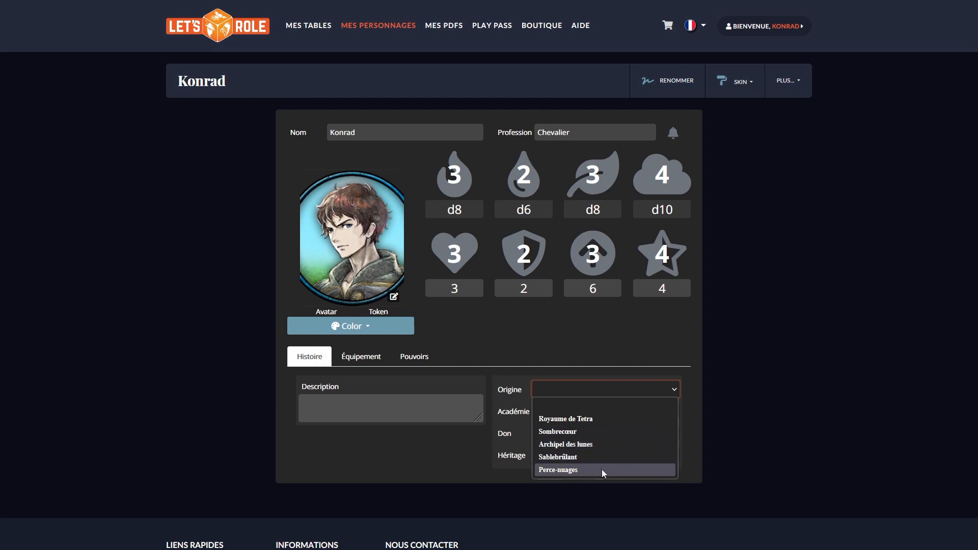
{"action": "left_click", "coordinate": [606, 420]}
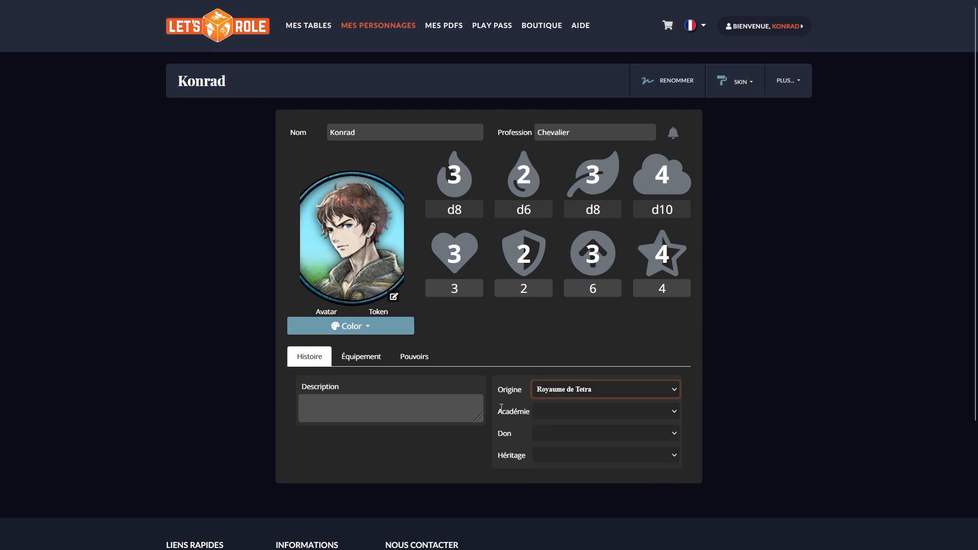
{"action": "left_click", "coordinate": [574, 413]}
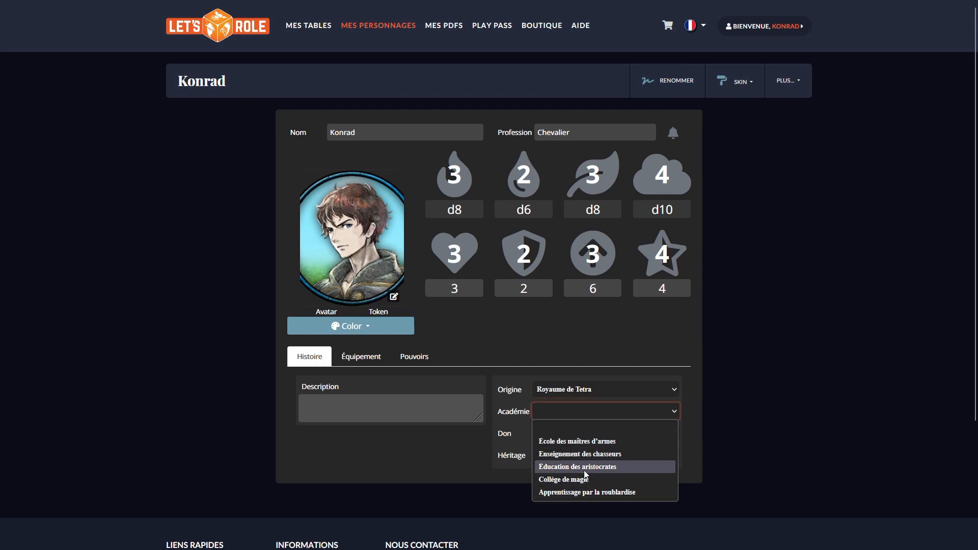
{"action": "left_click", "coordinate": [581, 442]}
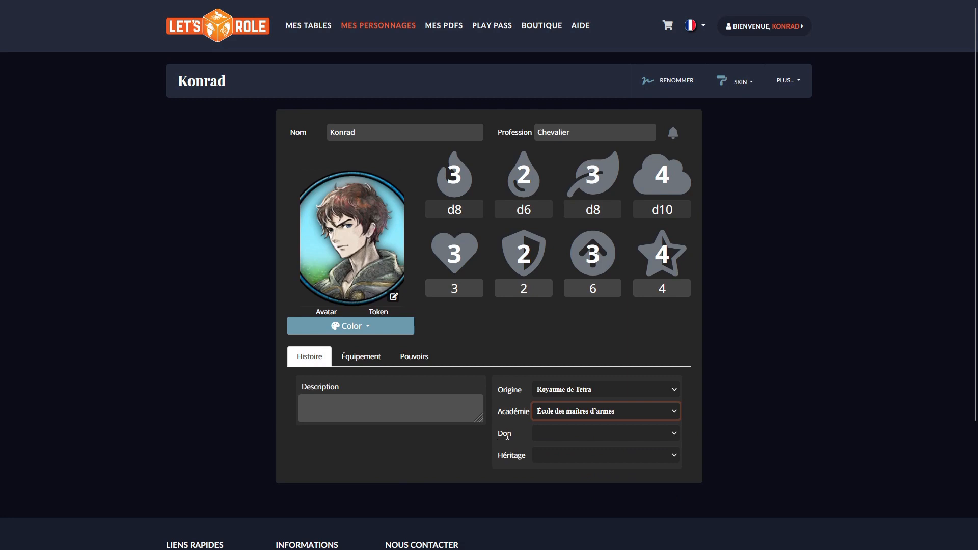
Step: Set the character's Don to Téméraire and choose Epée magique as the Héritage
{"action": "left_click", "coordinate": [567, 440]}
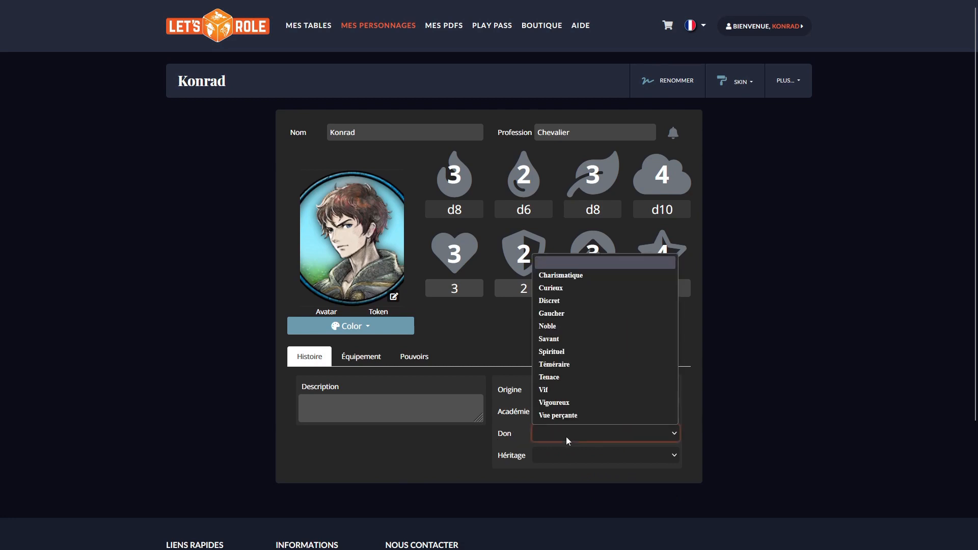
{"action": "left_click", "coordinate": [578, 373]}
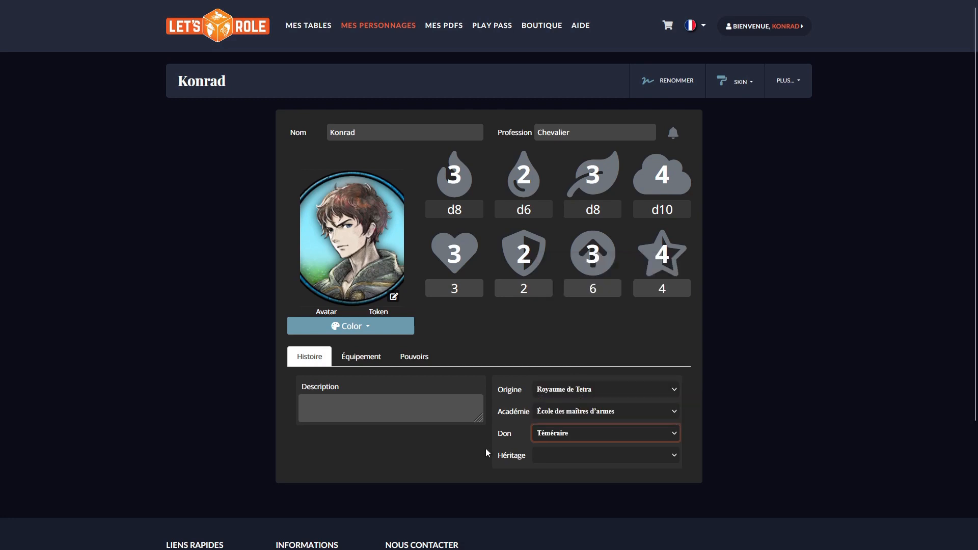
{"action": "left_click", "coordinate": [558, 460]}
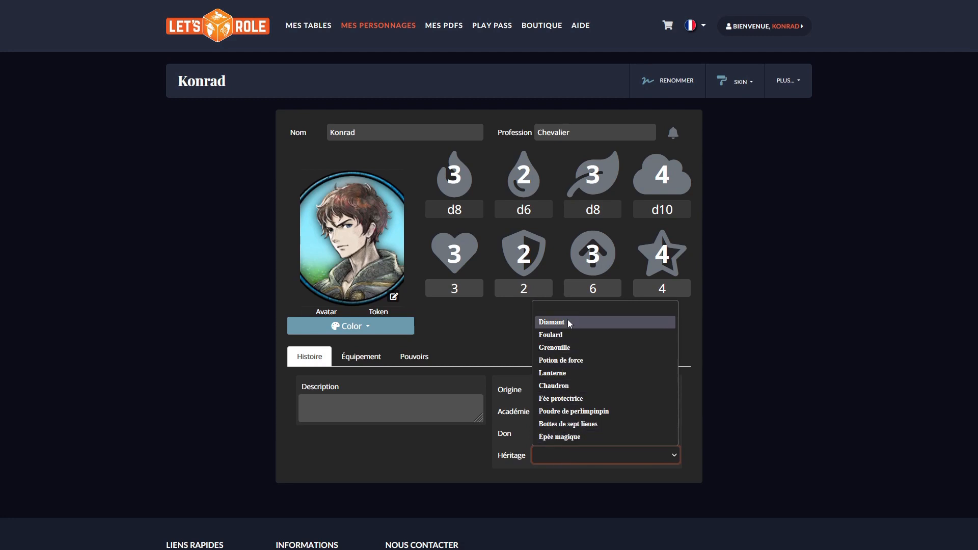
{"action": "left_click", "coordinate": [566, 437]}
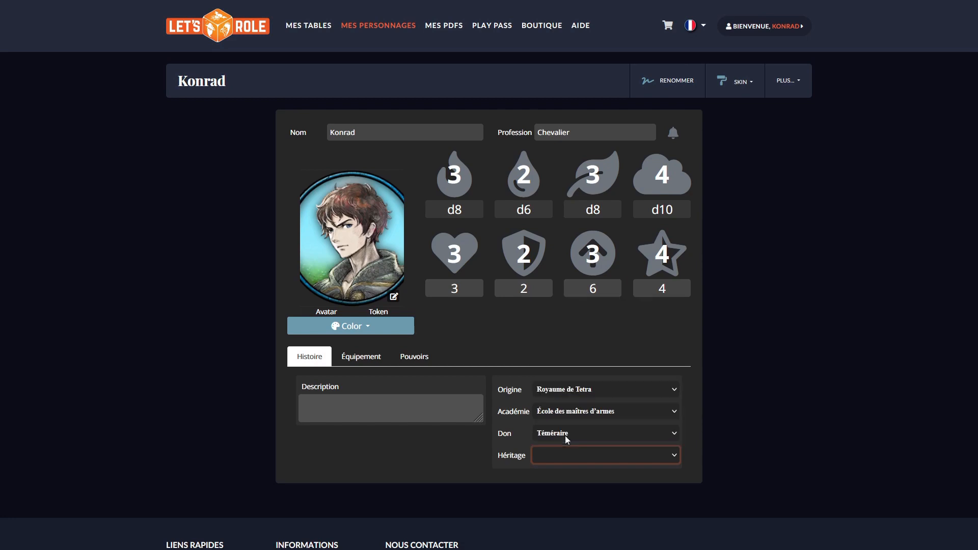
Step: Try Sombrecœur as the Origine and look through the Héritage options it offers
{"action": "left_click", "coordinate": [566, 390]}
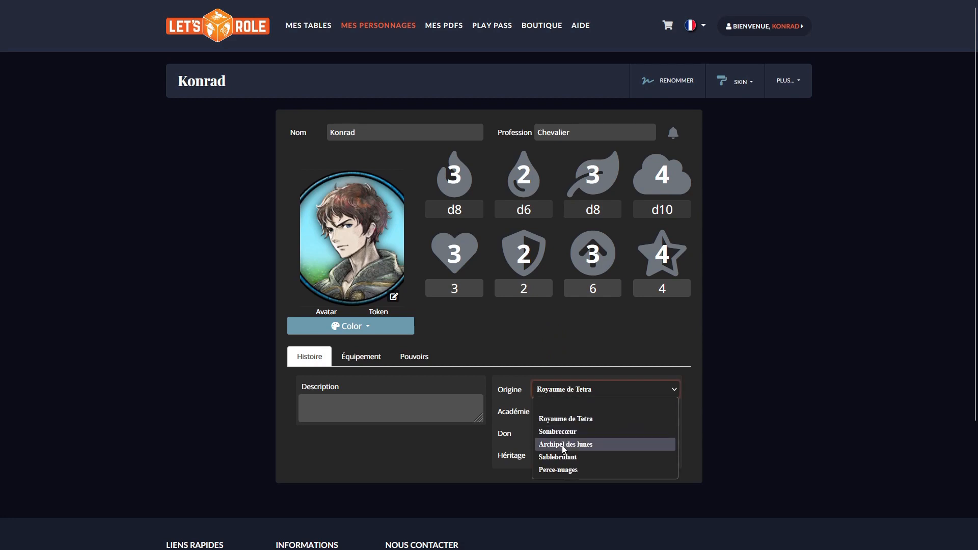
{"action": "left_click", "coordinate": [561, 432]}
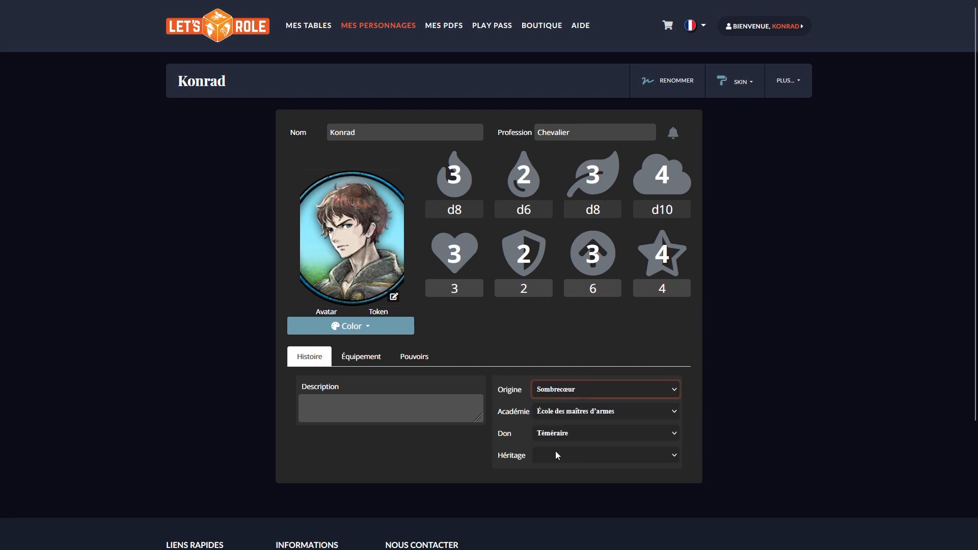
{"action": "left_click", "coordinate": [556, 454]}
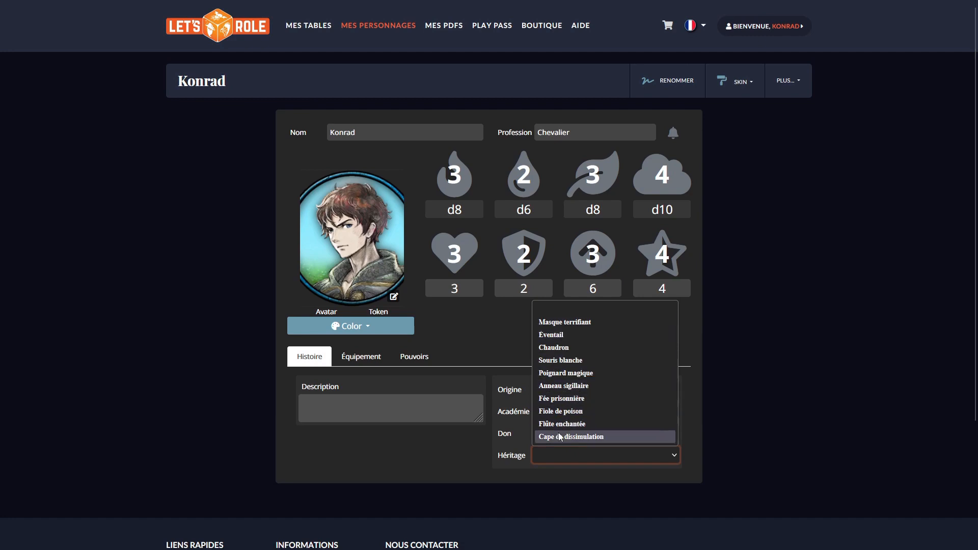
{"action": "left_click", "coordinate": [512, 442]}
Step: Set the character's Origine to Royaume de Tetra and the Héritage to Épée magique
{"action": "left_click", "coordinate": [558, 389]}
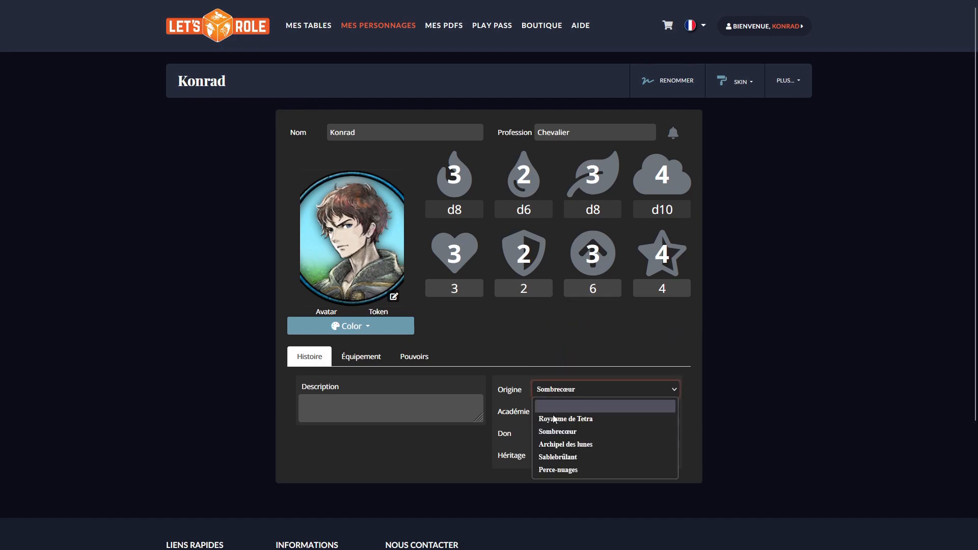
{"action": "left_click", "coordinate": [554, 421]}
{"action": "left_click", "coordinate": [556, 456]}
{"action": "left_click", "coordinate": [556, 458]}
{"action": "left_click", "coordinate": [497, 434]}
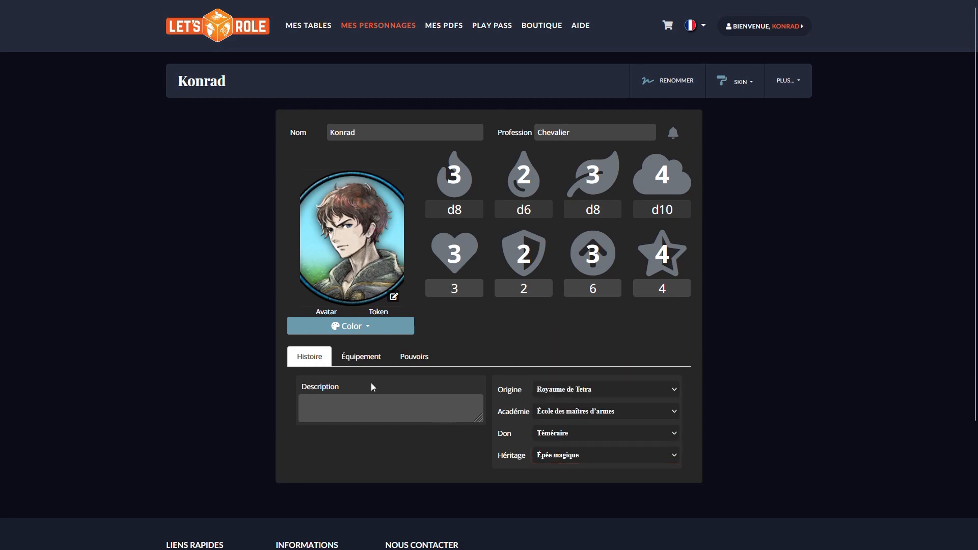
Step: Enter "Un jour il deviendra roi !" as the character's description
{"action": "left_click", "coordinate": [351, 410]}
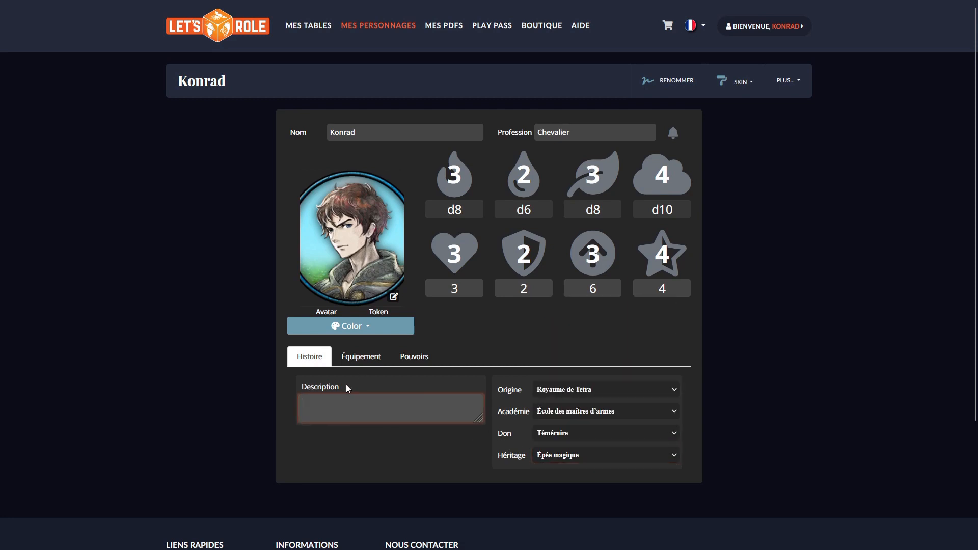
{"action": "type", "text": "Un jour il deviendra roi !"}
{"action": "mouse_move", "coordinate": [298, 44]}
Step: Equip the character with Épée as the first weapon and Bouclier as the second
{"action": "left_click", "coordinate": [364, 362]}
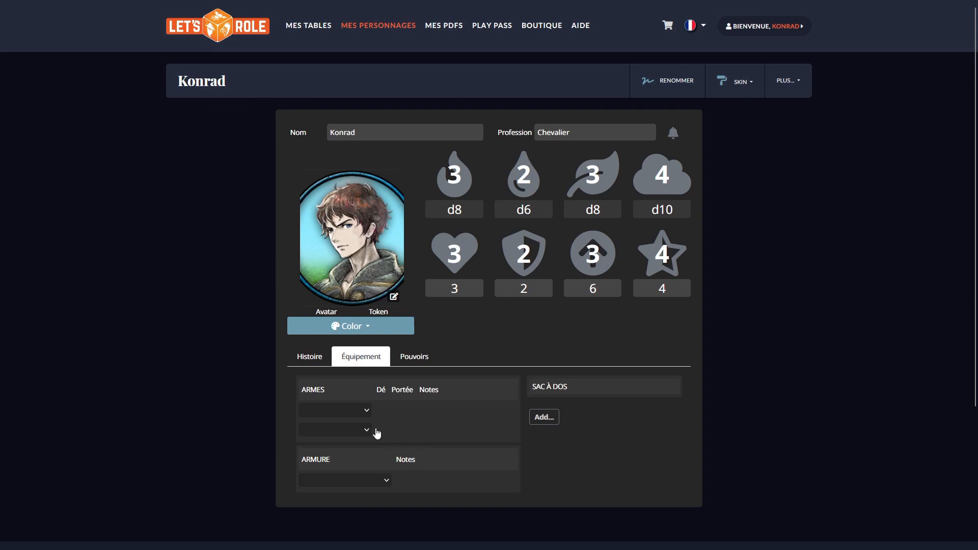
{"action": "left_click", "coordinate": [365, 411]}
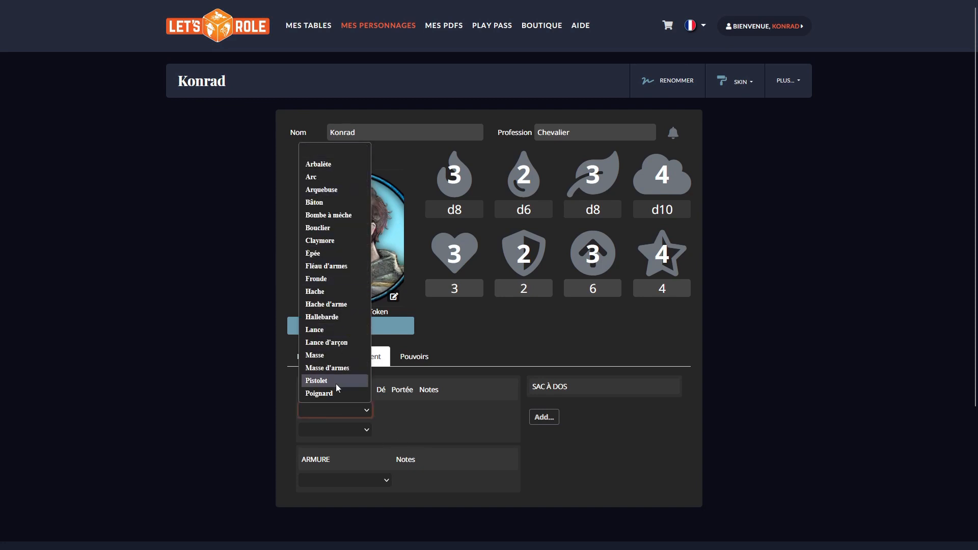
{"action": "left_click", "coordinate": [333, 254]}
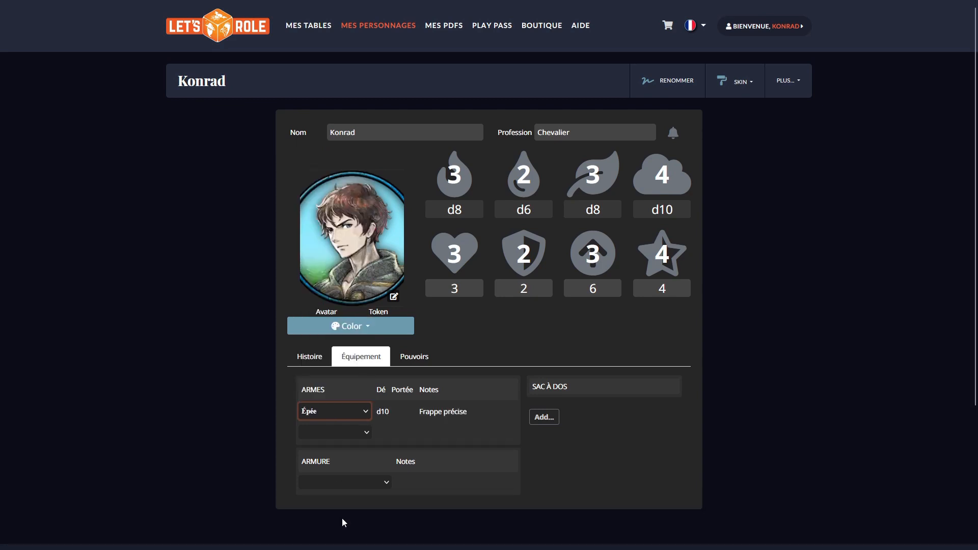
{"action": "left_click", "coordinate": [341, 434]}
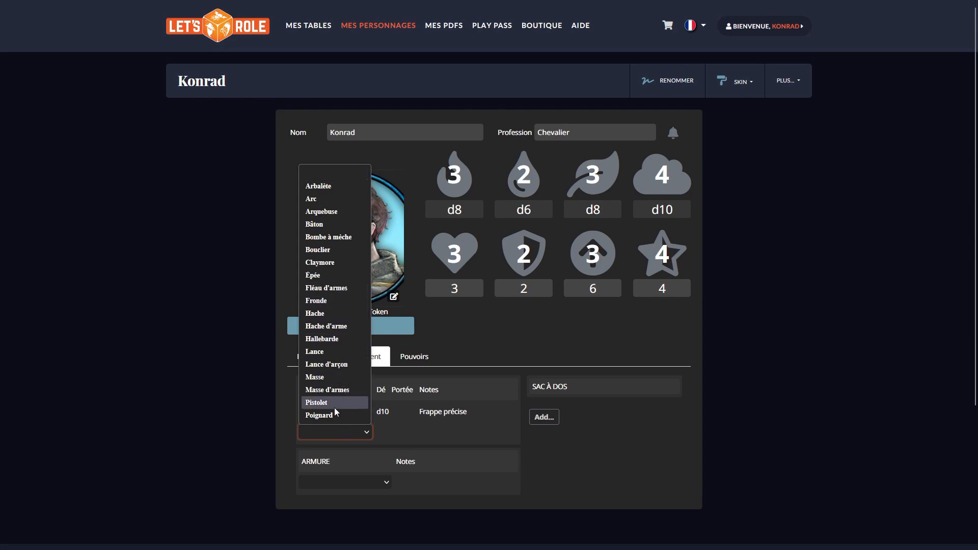
{"action": "left_click", "coordinate": [338, 255]}
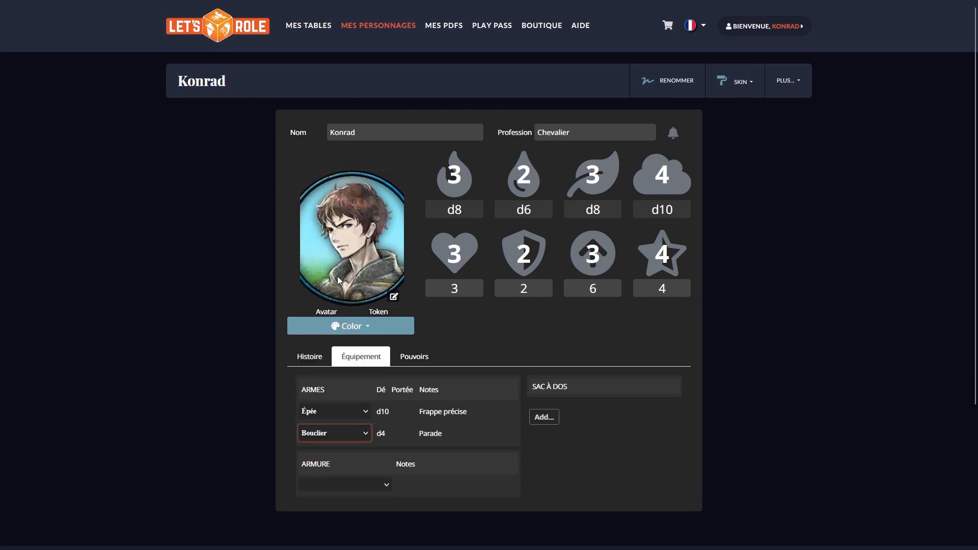
{"action": "left_click", "coordinate": [364, 413]}
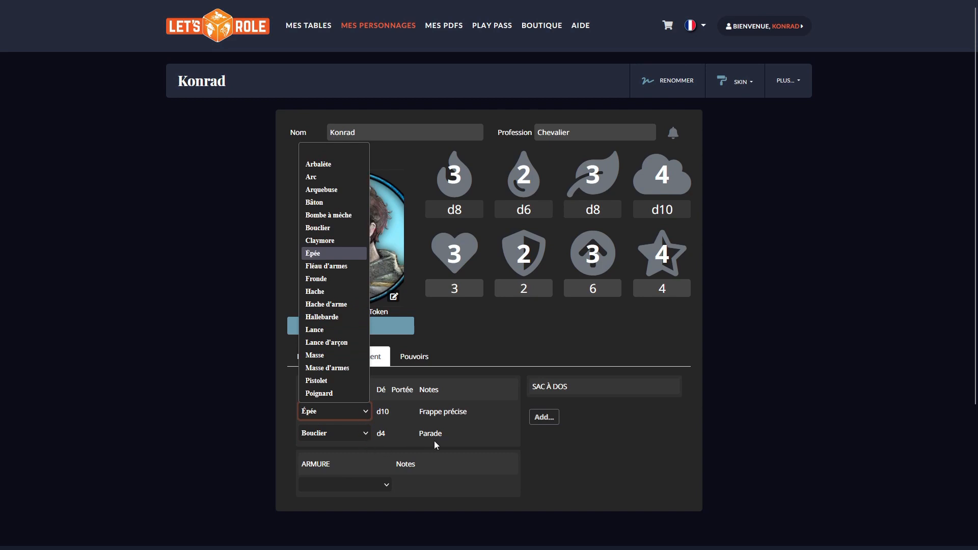
{"action": "left_click", "coordinate": [631, 489]}
Step: Equip Armure légère as the armour and check its effect on the defence value
{"action": "left_click", "coordinate": [344, 483]}
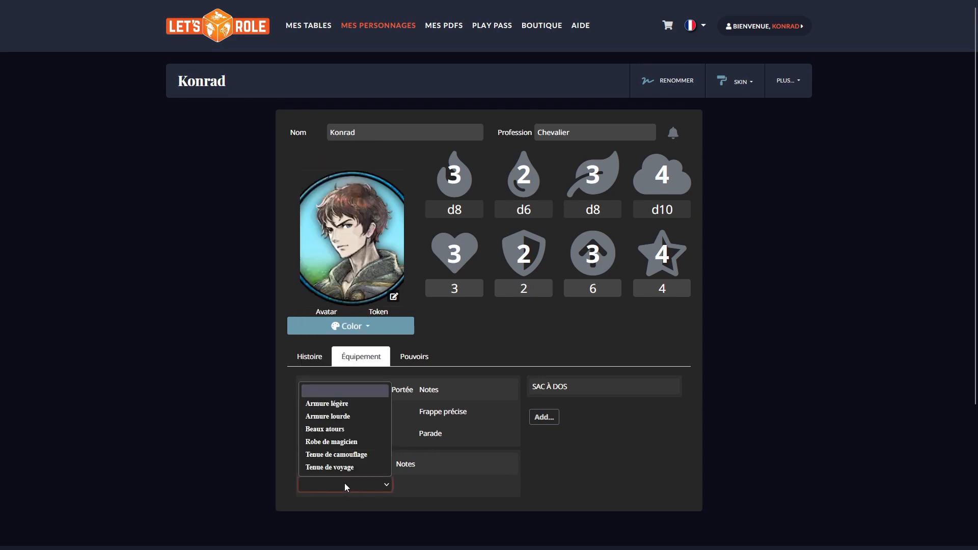
{"action": "left_click", "coordinate": [343, 405]}
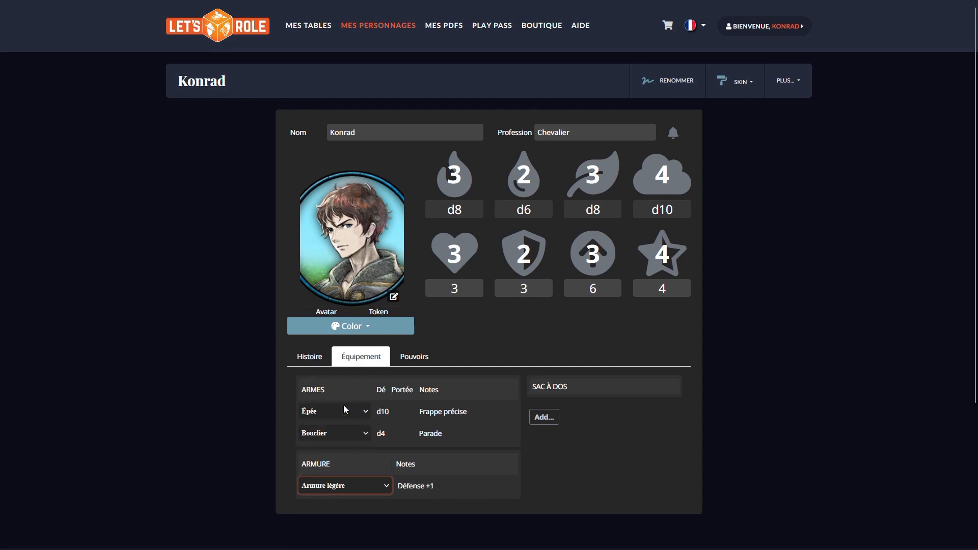
{"action": "left_click", "coordinate": [527, 172]}
{"action": "double_click", "coordinate": [520, 290]}
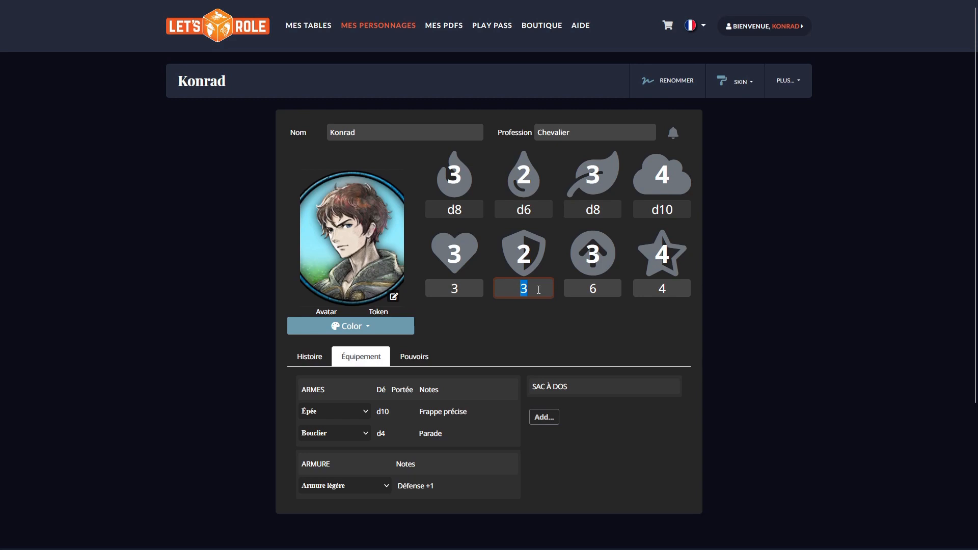
{"action": "left_click", "coordinate": [530, 312]}
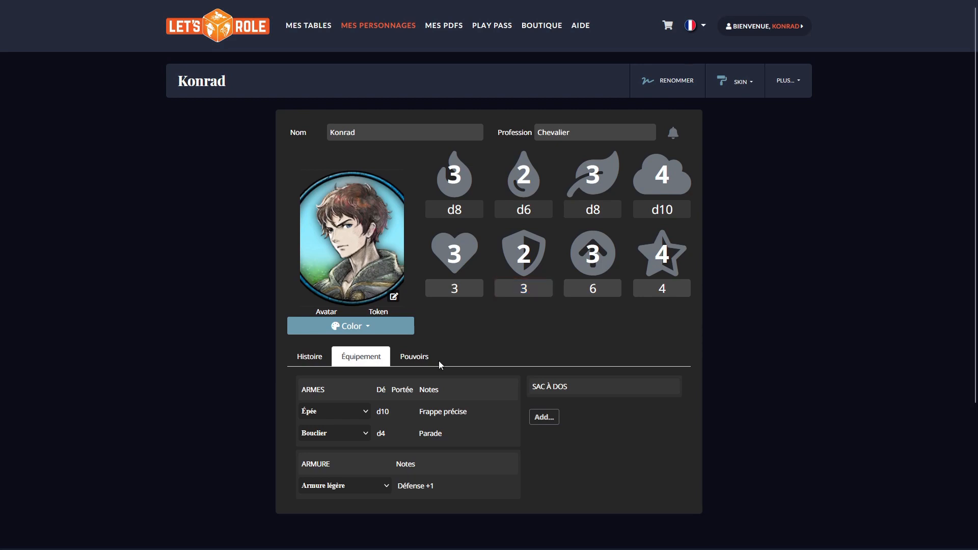
Step: Set the armour to Armure lourde and check its effect on Vitesse and the value below it
{"action": "left_click", "coordinate": [340, 488]}
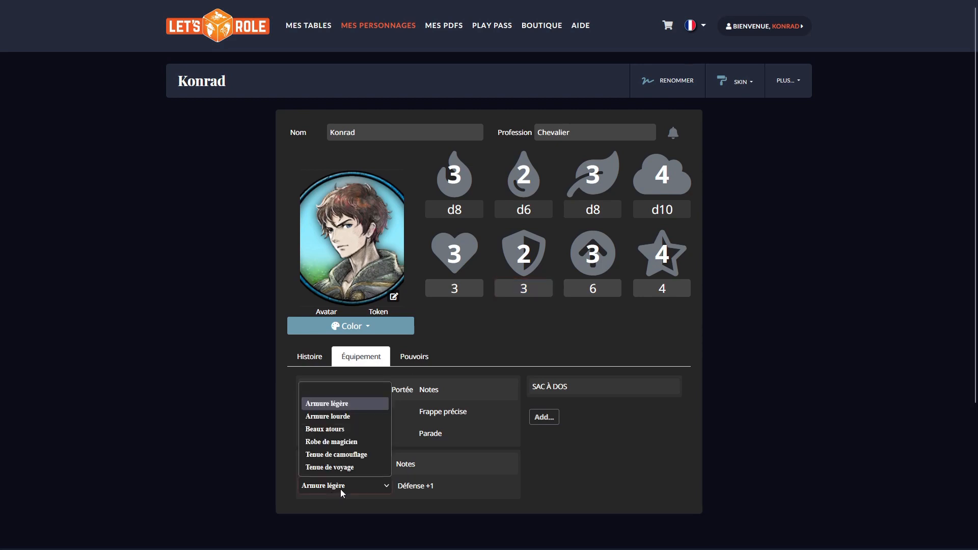
{"action": "left_click", "coordinate": [348, 417]}
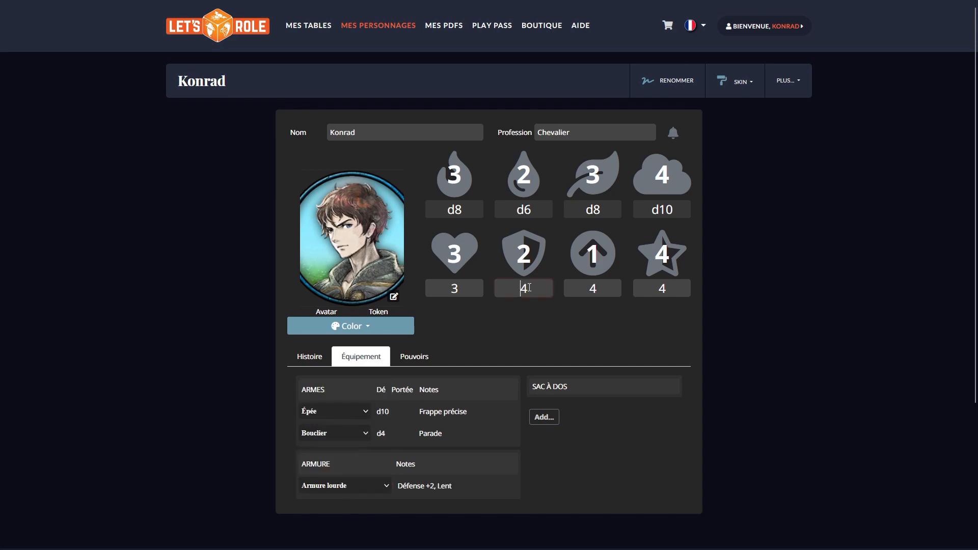
{"action": "left_click_drag", "start_coordinate": [424, 485], "coordinate": [442, 485]}
{"action": "left_click", "coordinate": [594, 250]}
{"action": "double_click", "coordinate": [594, 250]}
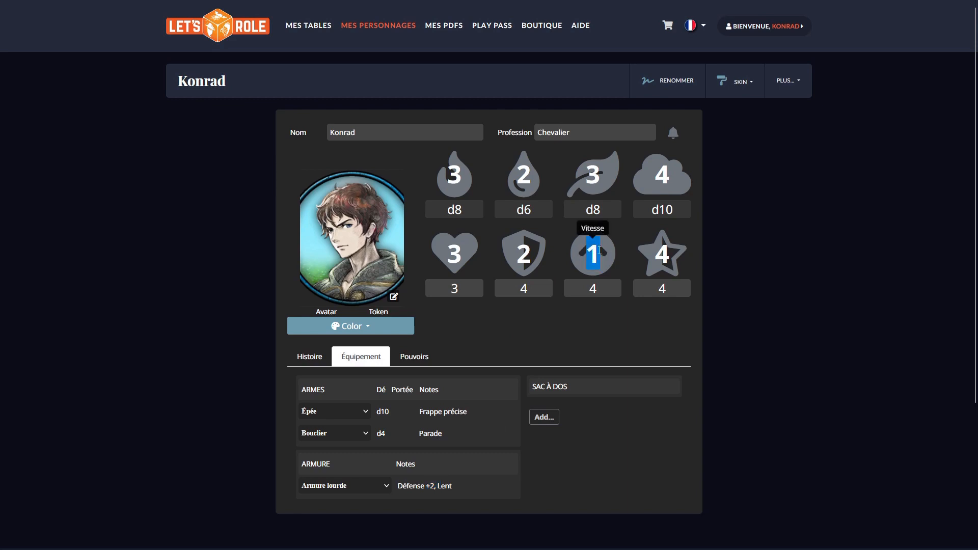
{"action": "double_click", "coordinate": [593, 289]}
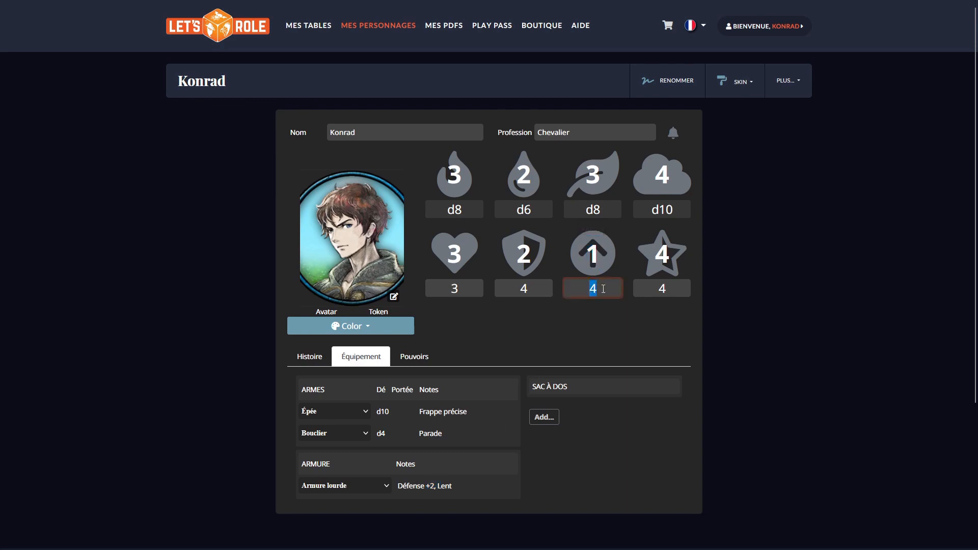
{"action": "left_click", "coordinate": [614, 331]}
Step: Add an item named "Bousse d'or" with the note "25 pièces" to the Sac à dos
{"action": "left_click", "coordinate": [544, 417]}
{"action": "left_click", "coordinate": [573, 416]}
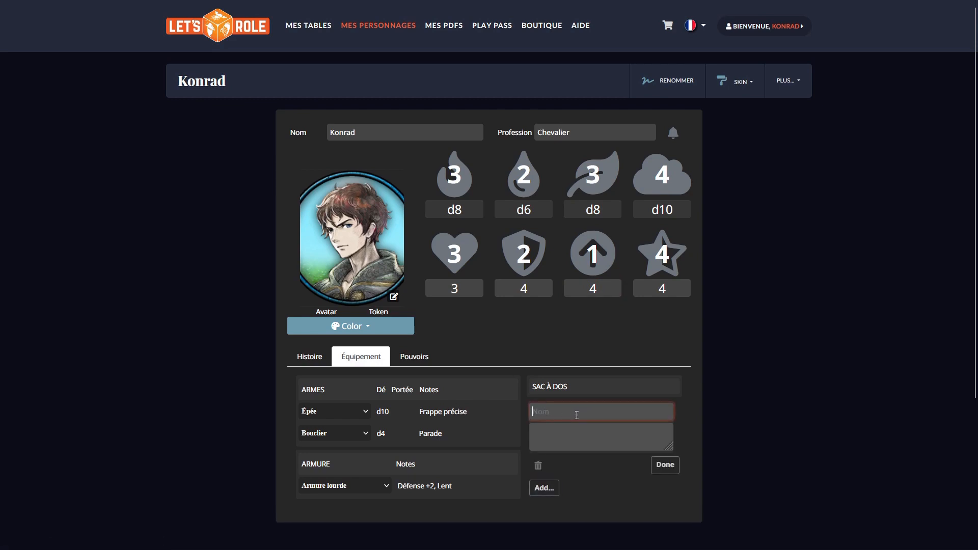
{"action": "type", "text": "Bousse d'or"}
{"action": "key", "text": "Tab"}
{"action": "type", "text": "25 pièces"}
{"action": "left_click", "coordinate": [587, 464]}
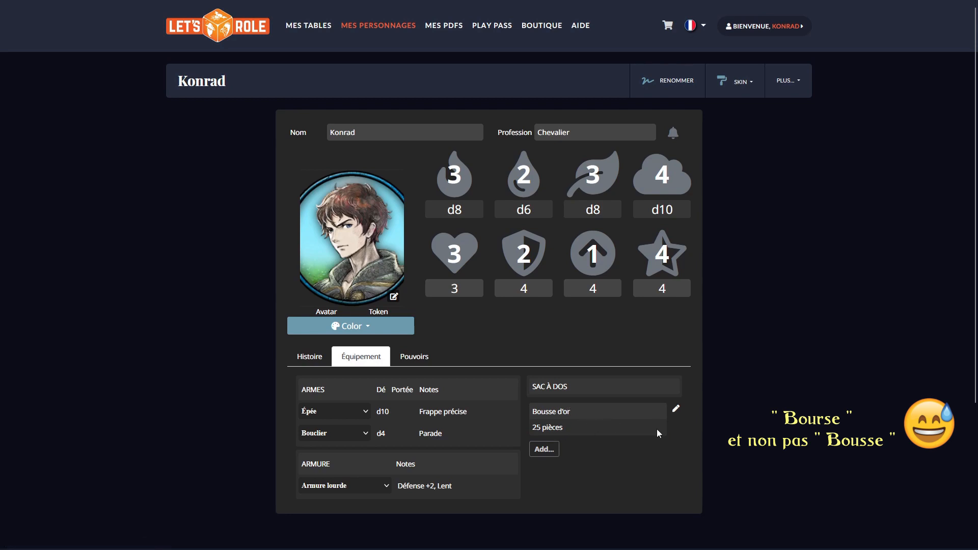
{"action": "left_click", "coordinate": [677, 410]}
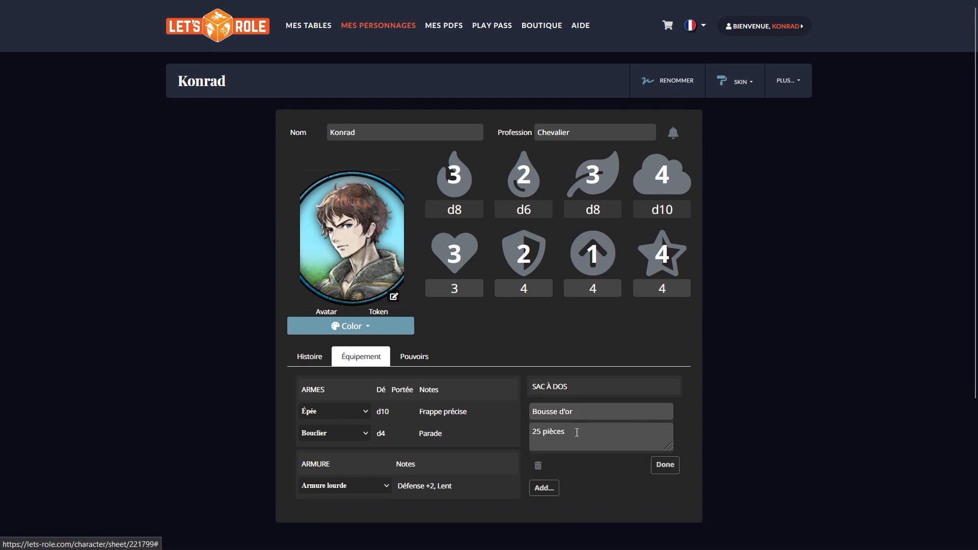
{"action": "left_click", "coordinate": [665, 464]}
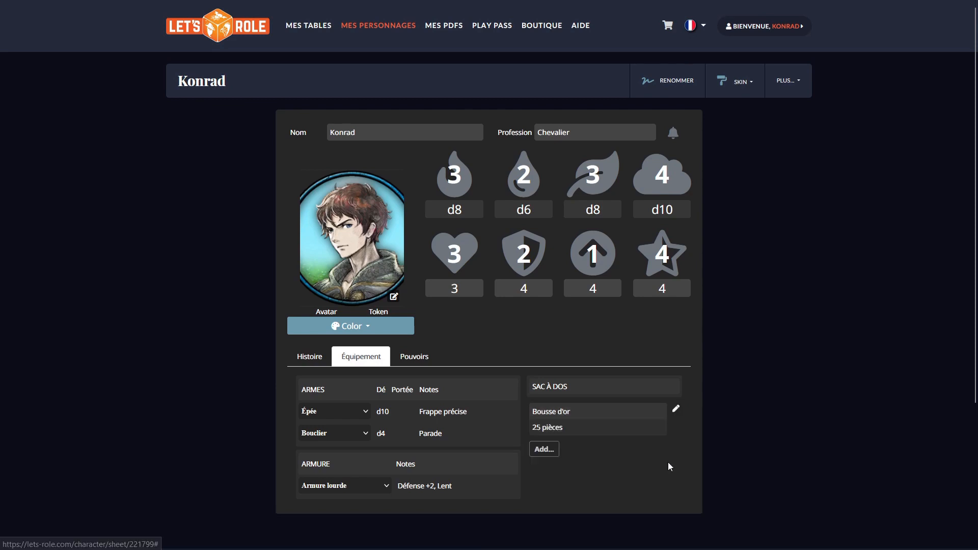
Step: Add the power Frappe Puissante with the description "Le chevalier exécute une attaque qui, si elle touche, fait perdre deux points de santé."
{"action": "left_click", "coordinate": [415, 359]}
{"action": "left_click", "coordinate": [402, 389]}
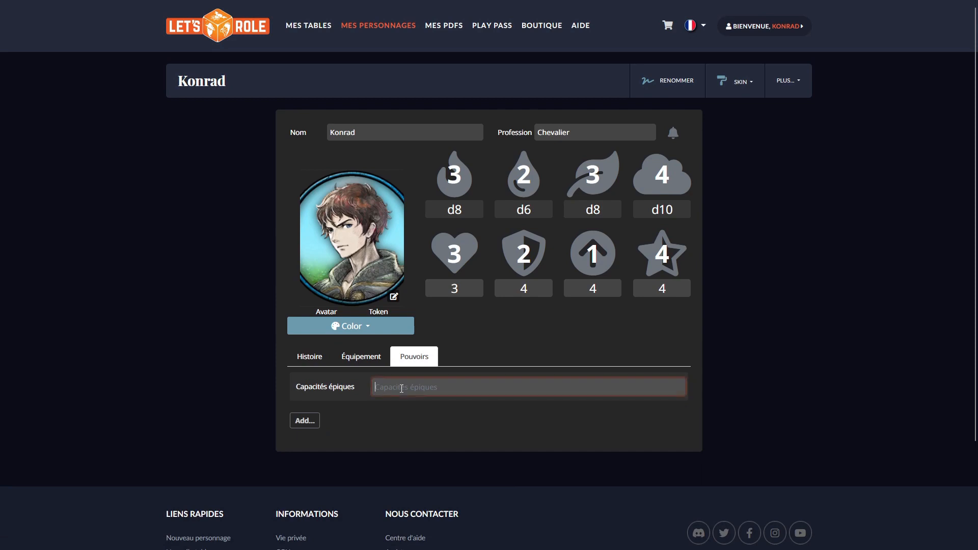
{"action": "left_click", "coordinate": [354, 385]}
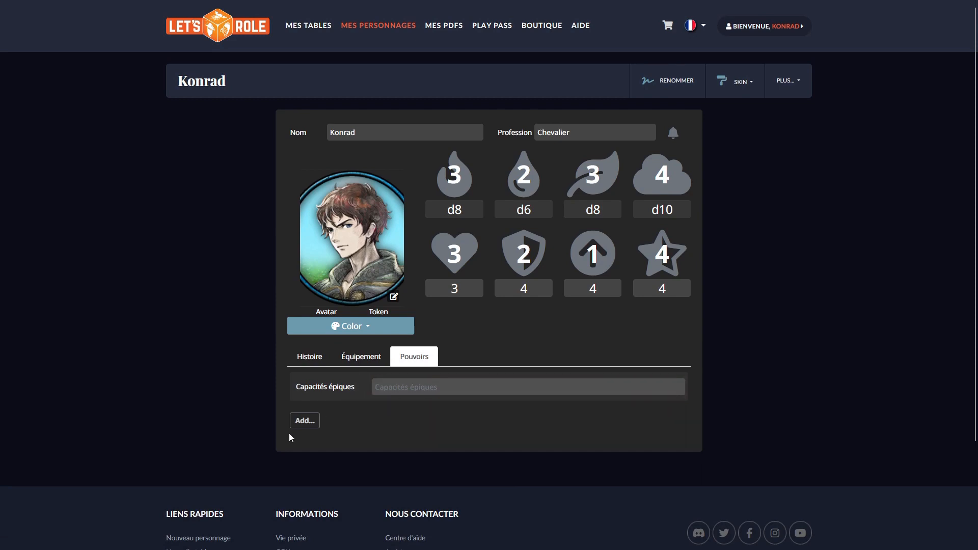
{"action": "left_click", "coordinate": [305, 422]}
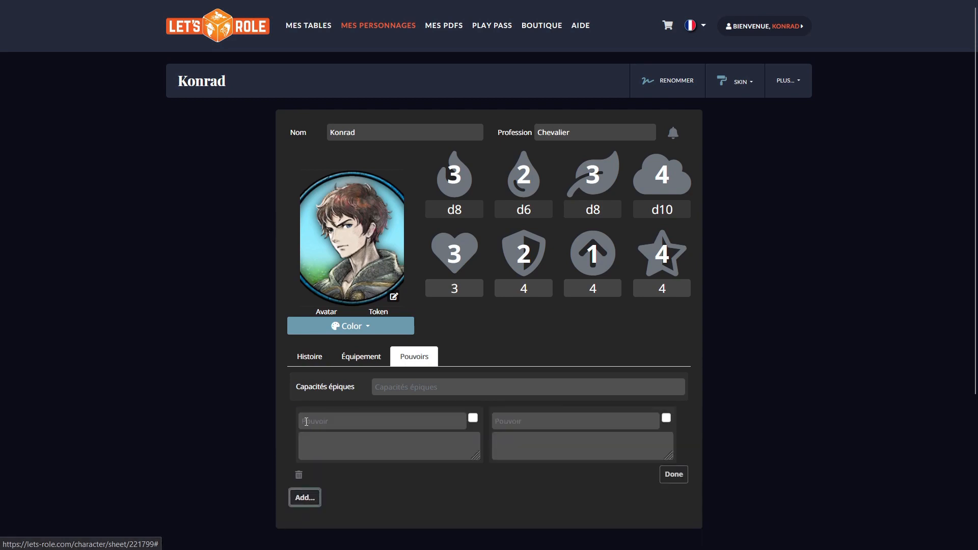
{"action": "left_click", "coordinate": [395, 417]}
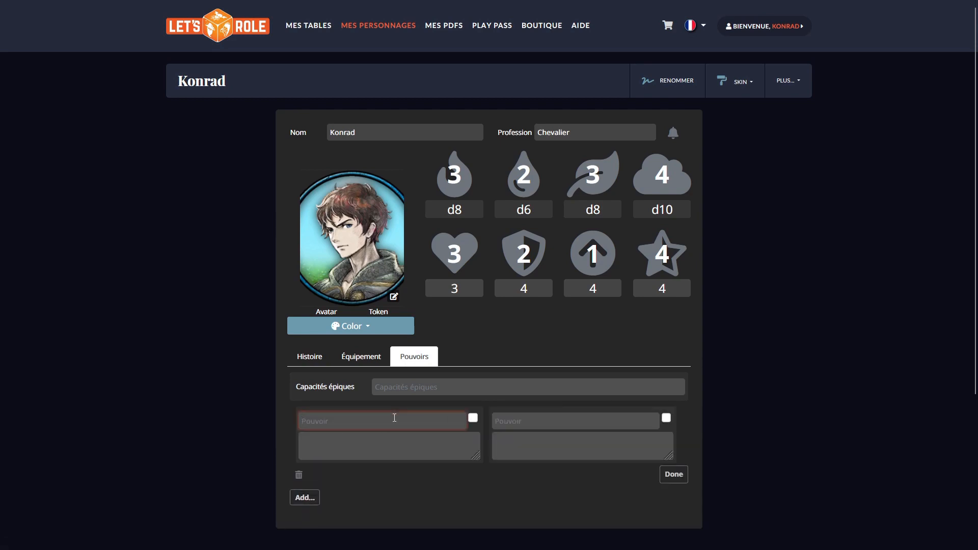
{"action": "type", "text": "Frappe Puissante"}
{"action": "key", "text": "Tab"}
{"action": "type", "text": "Le chevazlier exécute une attaque qui, si elle touche, fait perdre deux points de santé."}
Step: Enter Frappe Tournoyante as the second power, described "Exécute une attaque visant tous les personnages adjacents.", and mark only Frappe Puissante before saving the pair
{"action": "key", "text": "Tab"}
{"action": "type", "text": "Frappe ournoyanteT"}
{"action": "key", "text": "Tab"}
{"action": "type", "text": "Exécute une attaque visant tous les personnages adjacents."}
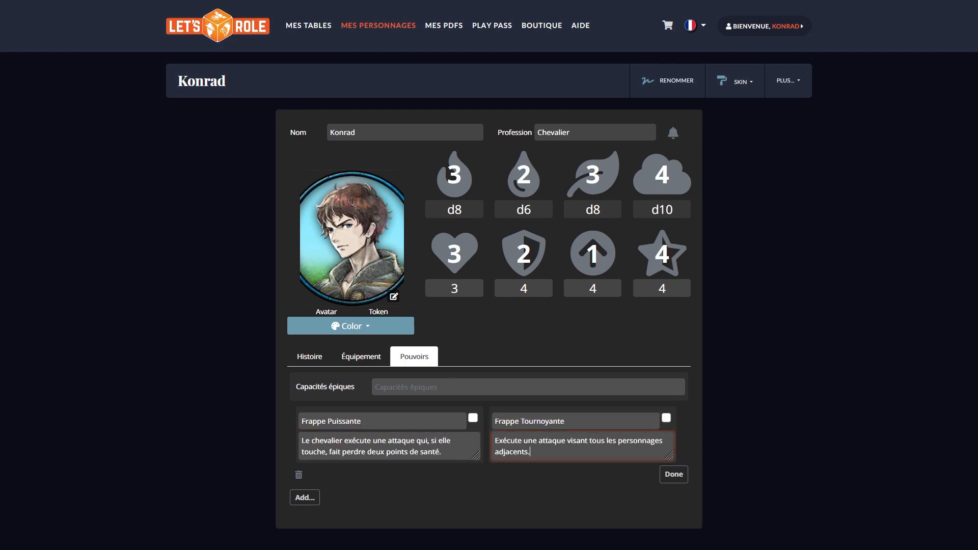
{"action": "left_click", "coordinate": [473, 419]}
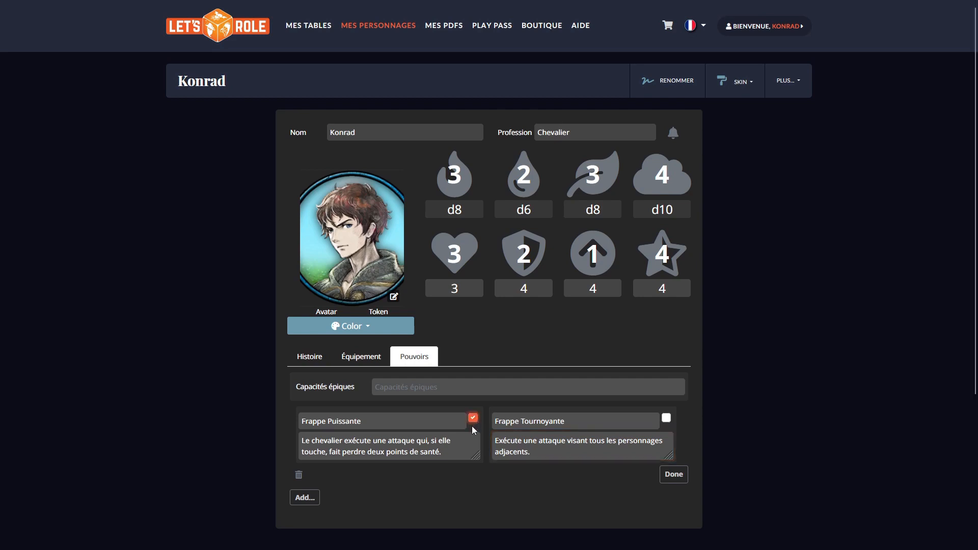
{"action": "left_click", "coordinate": [675, 475]}
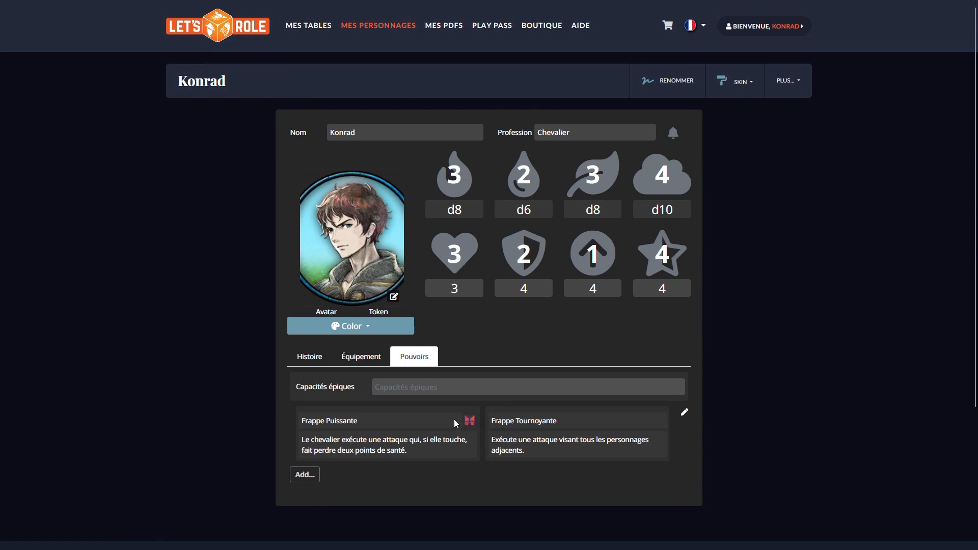
Step: Add the newly created character to the "Tetra - Princesse en cavale" table as an existing character
{"action": "left_click", "coordinate": [310, 356]}
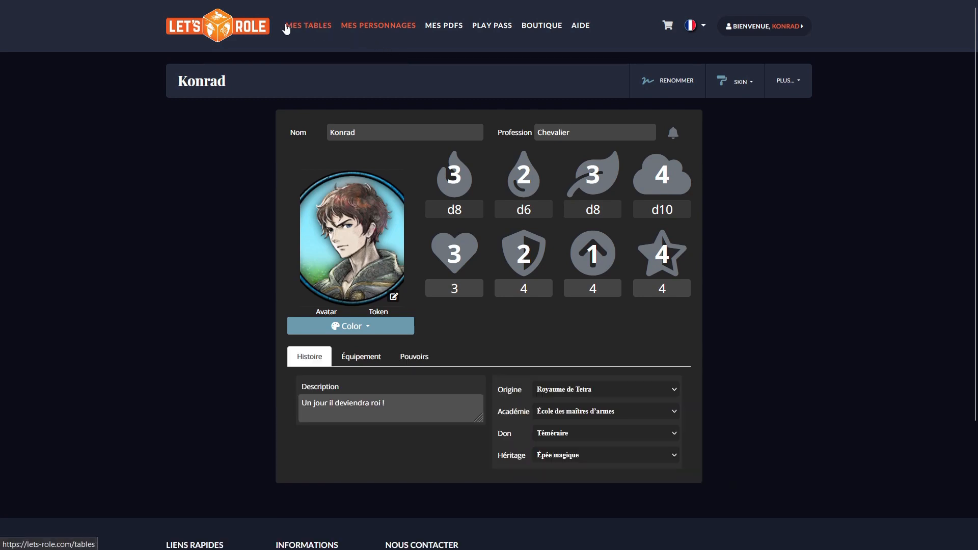
{"action": "left_click", "coordinate": [307, 26]}
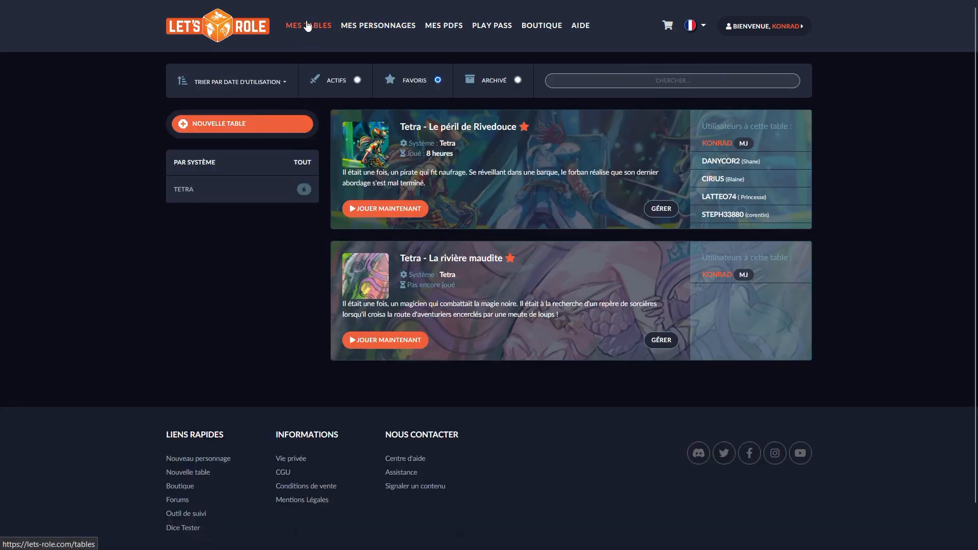
{"action": "left_click", "coordinate": [346, 128]}
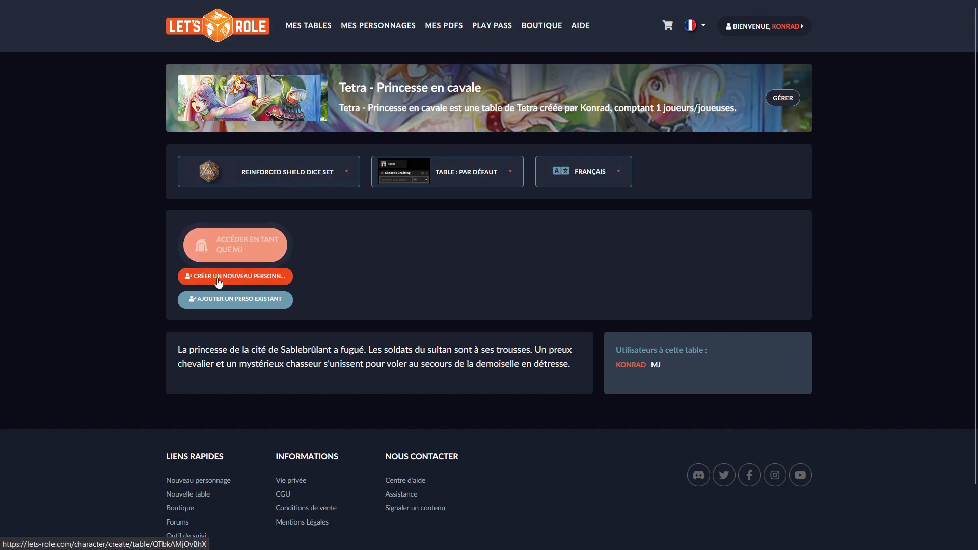
{"action": "left_click", "coordinate": [267, 257]}
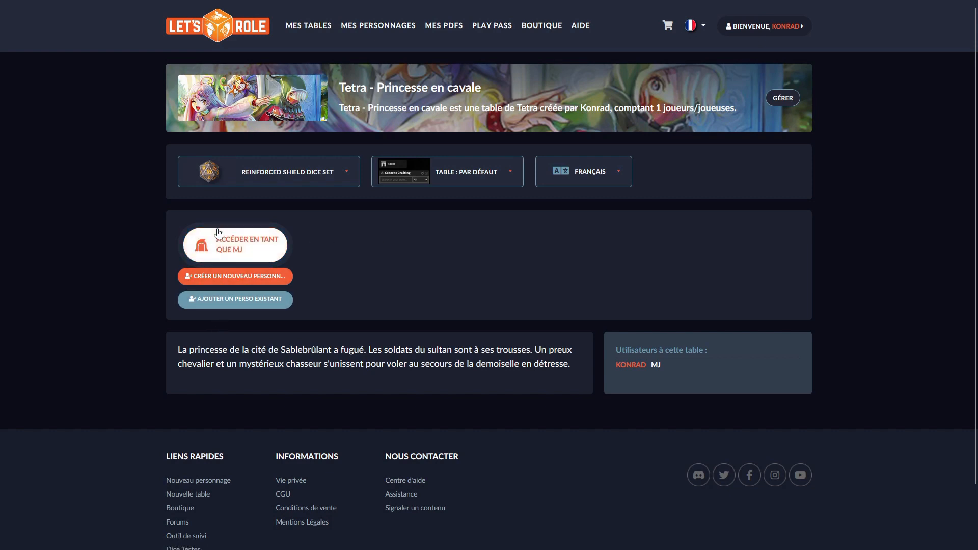
{"action": "left_click", "coordinate": [226, 300]}
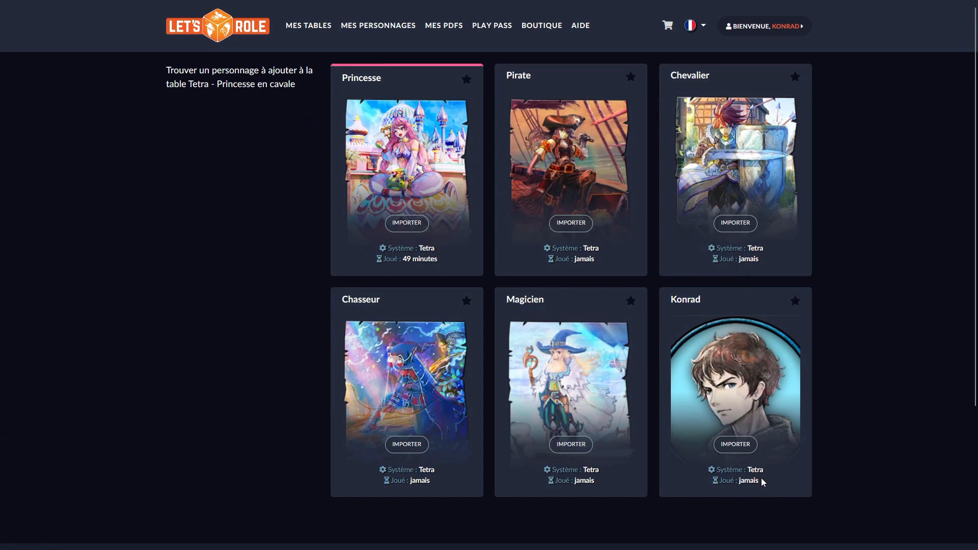
{"action": "left_click", "coordinate": [734, 447]}
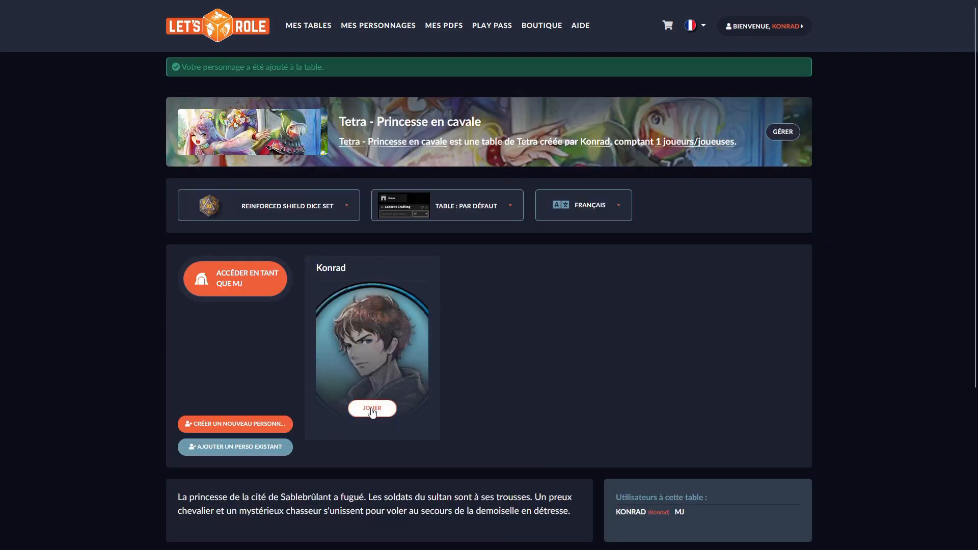
Step: Choose the Default dice set for the table and start playing as the imported character
{"action": "left_click", "coordinate": [293, 206]}
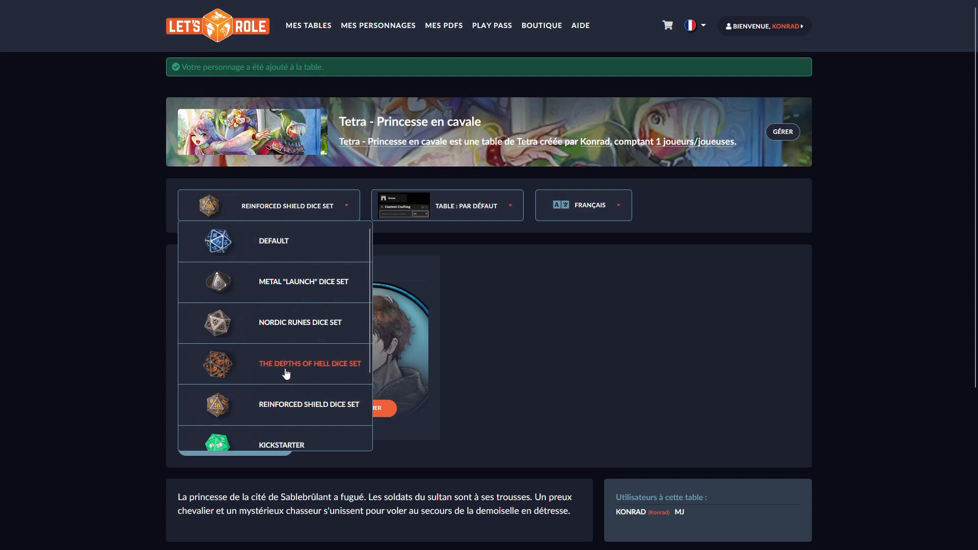
{"action": "scroll", "coordinate": [278, 407], "scroll_direction": "down", "scroll_amount": 2}
{"action": "scroll", "coordinate": [282, 392], "scroll_direction": "up", "scroll_amount": 1}
{"action": "scroll", "coordinate": [282, 392], "scroll_direction": "down", "scroll_amount": 1}
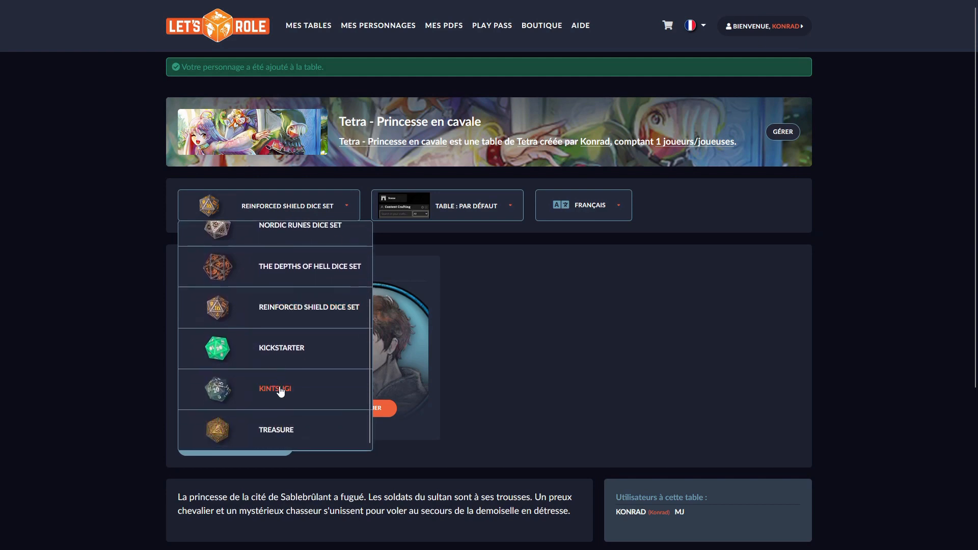
{"action": "scroll", "coordinate": [282, 391], "scroll_direction": "up", "scroll_amount": 2}
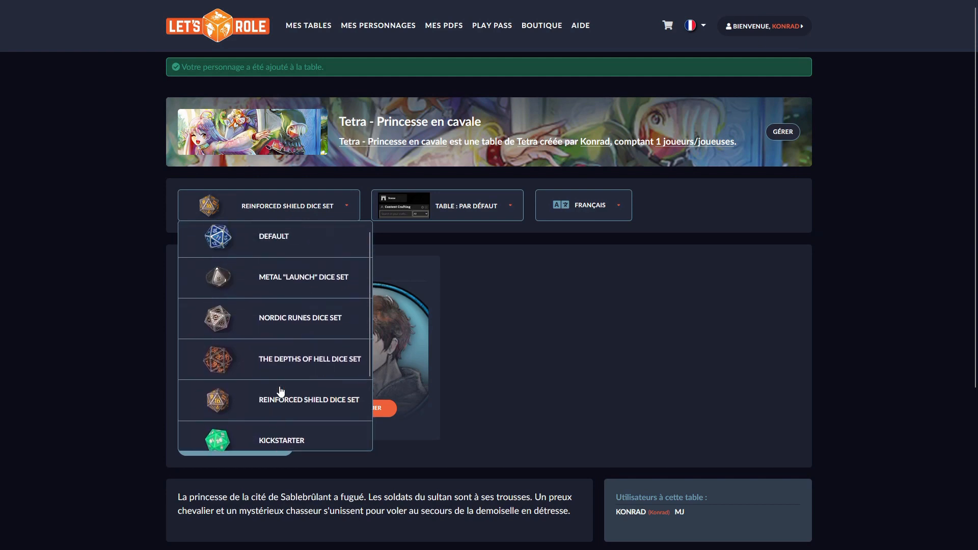
{"action": "left_click", "coordinate": [278, 240]}
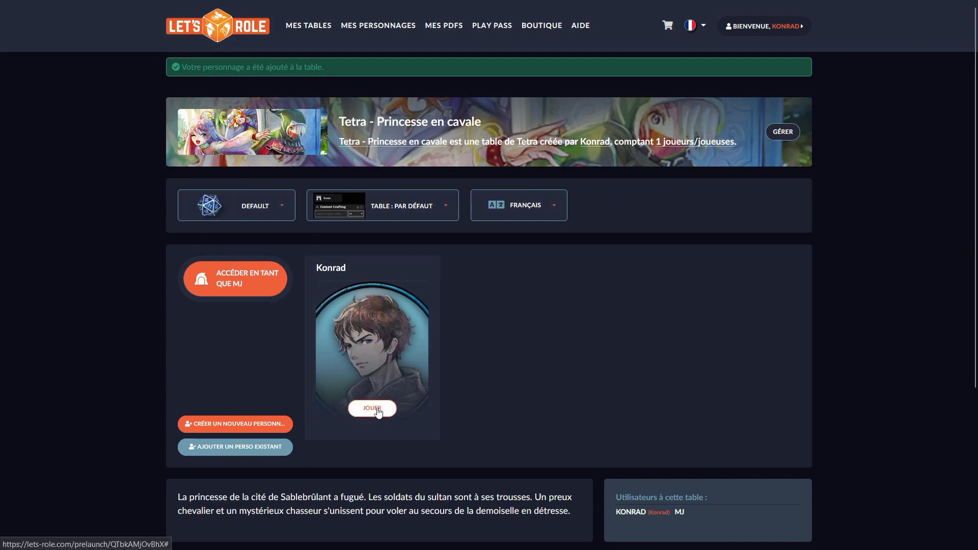
{"action": "left_click", "coordinate": [377, 409]}
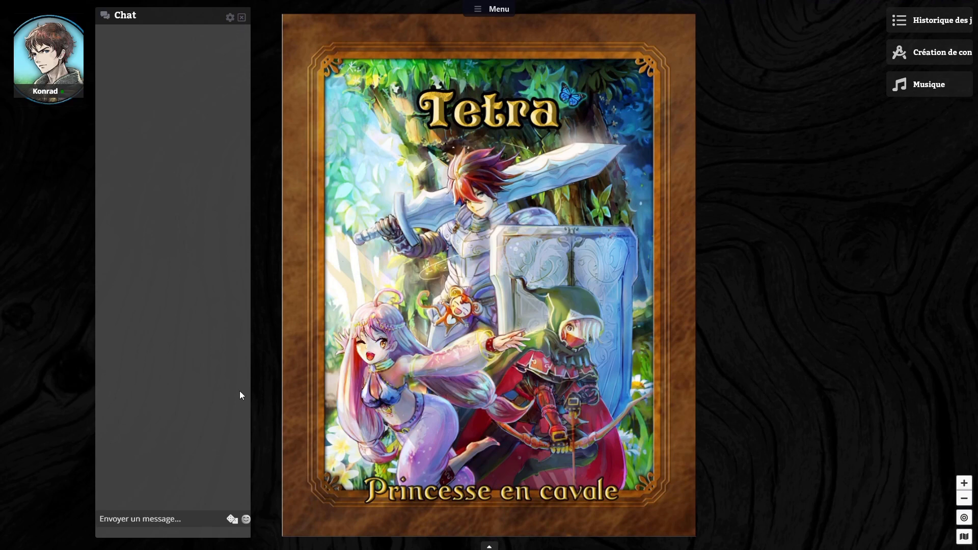
Step: Close the chat window and roll the Force die from the character's sheet, dismissing the result
{"action": "left_click", "coordinate": [244, 19]}
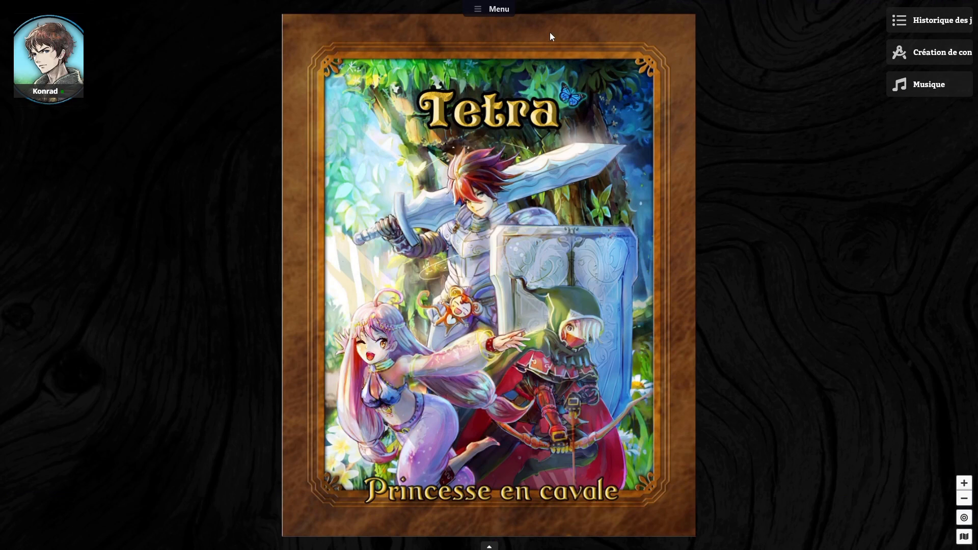
{"action": "left_click", "coordinate": [58, 62]}
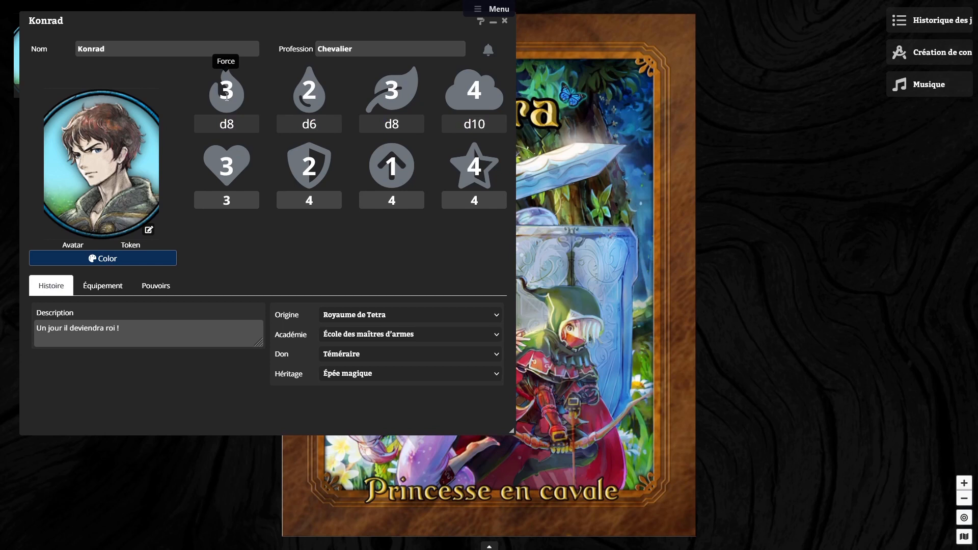
{"action": "left_click", "coordinate": [227, 132]}
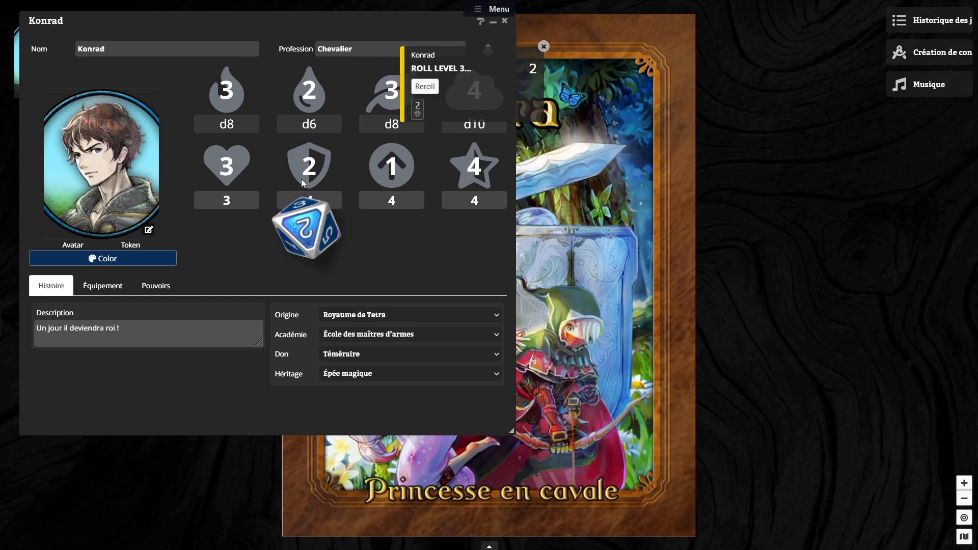
{"action": "left_click", "coordinate": [543, 47]}
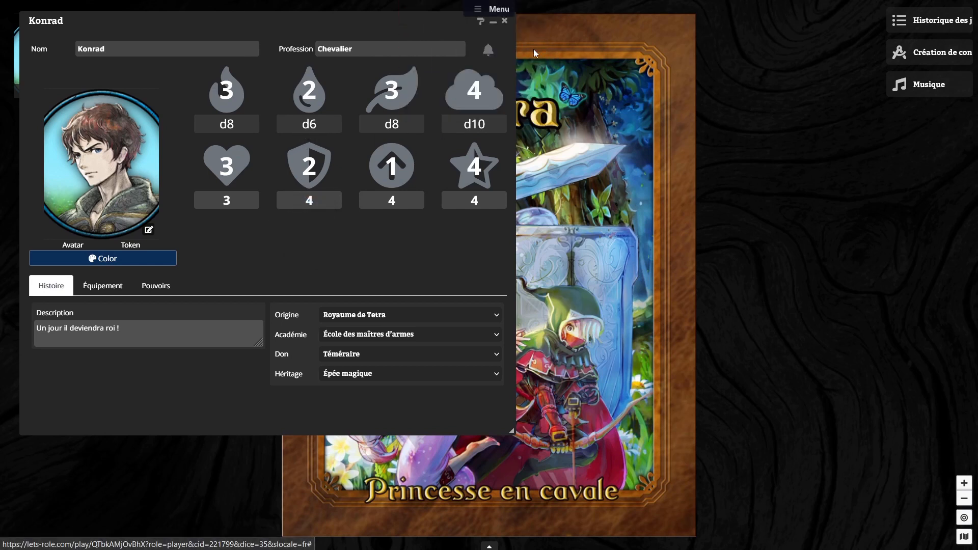
Step: Roll the Sens die, try the Reroll option on its results and dismiss the roll notifications
{"action": "left_click", "coordinate": [309, 127]}
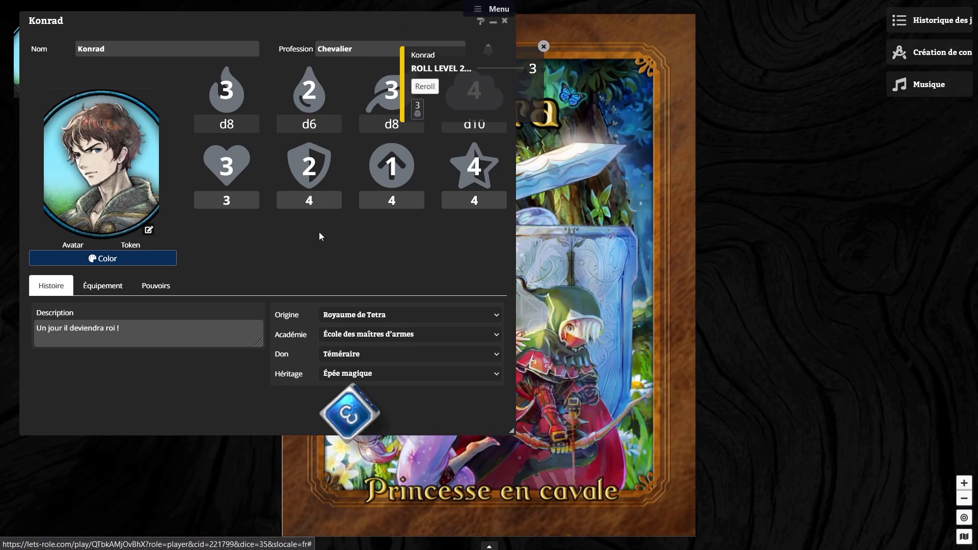
{"action": "left_click", "coordinate": [431, 87]}
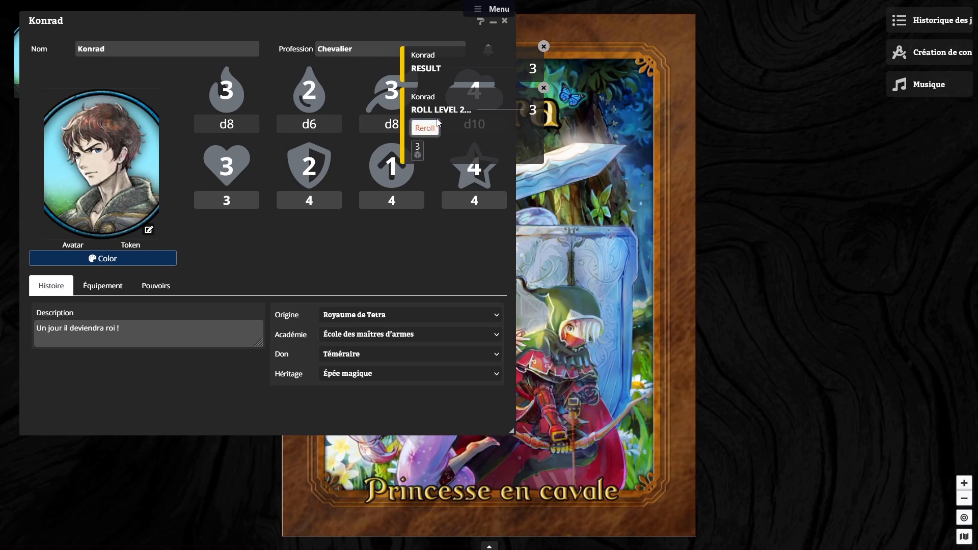
{"action": "left_click", "coordinate": [543, 48]}
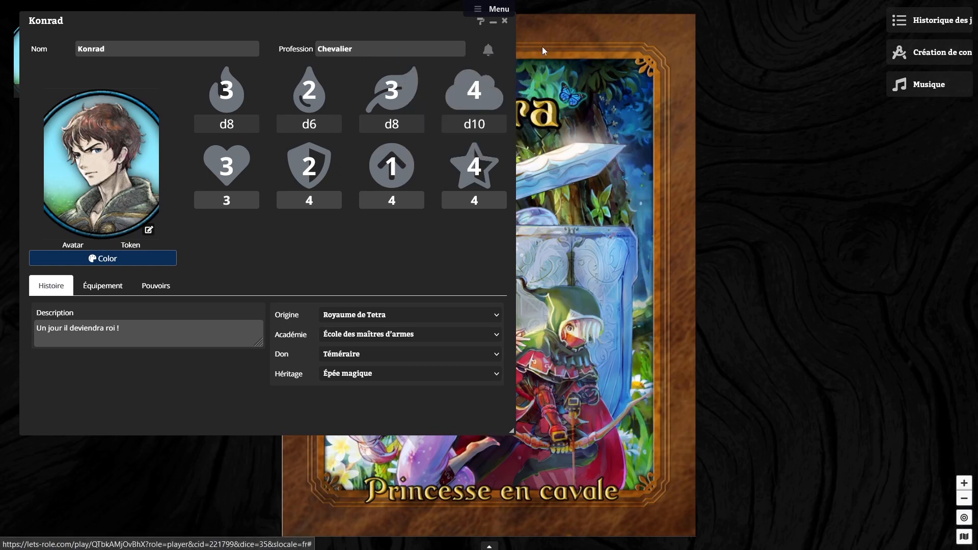
{"action": "left_click", "coordinate": [313, 126]}
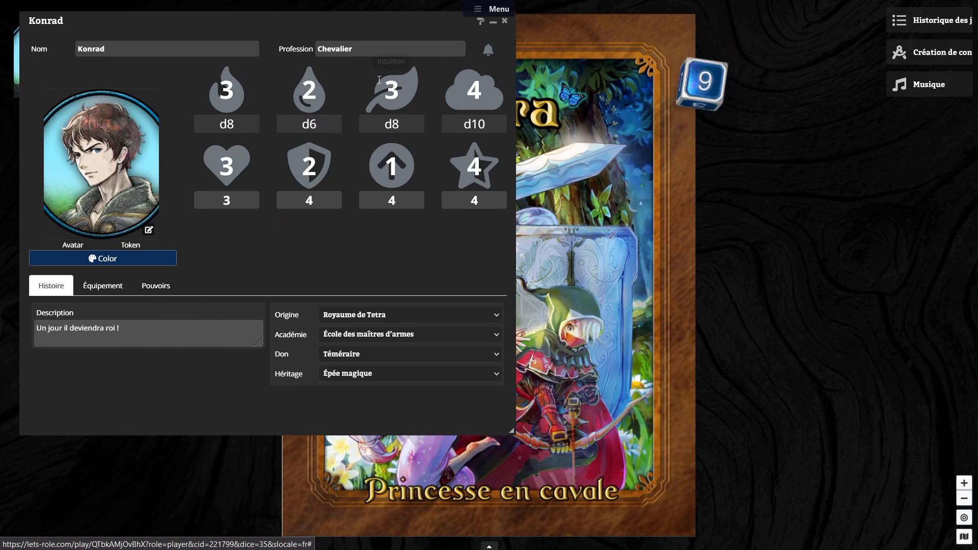
{"action": "left_click", "coordinate": [310, 93]}
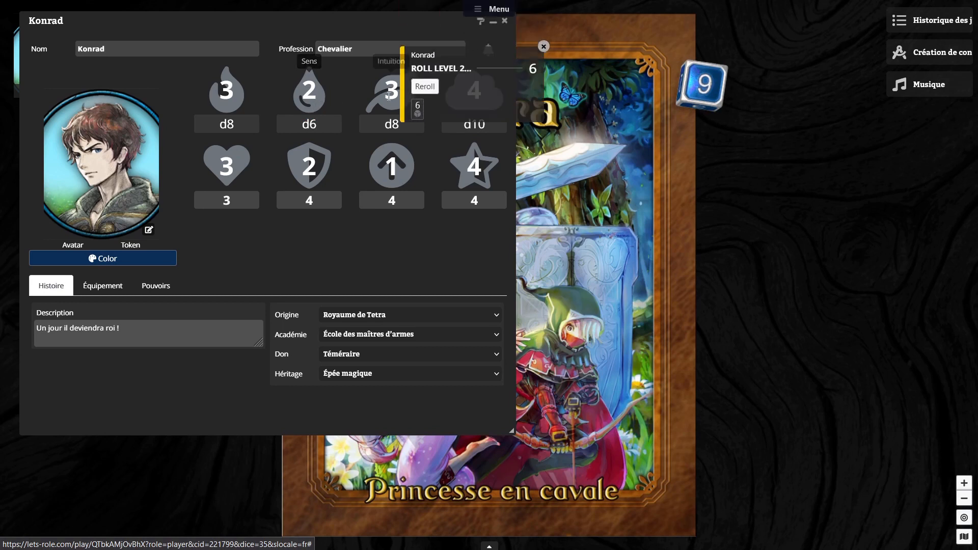
{"action": "left_click", "coordinate": [428, 86]}
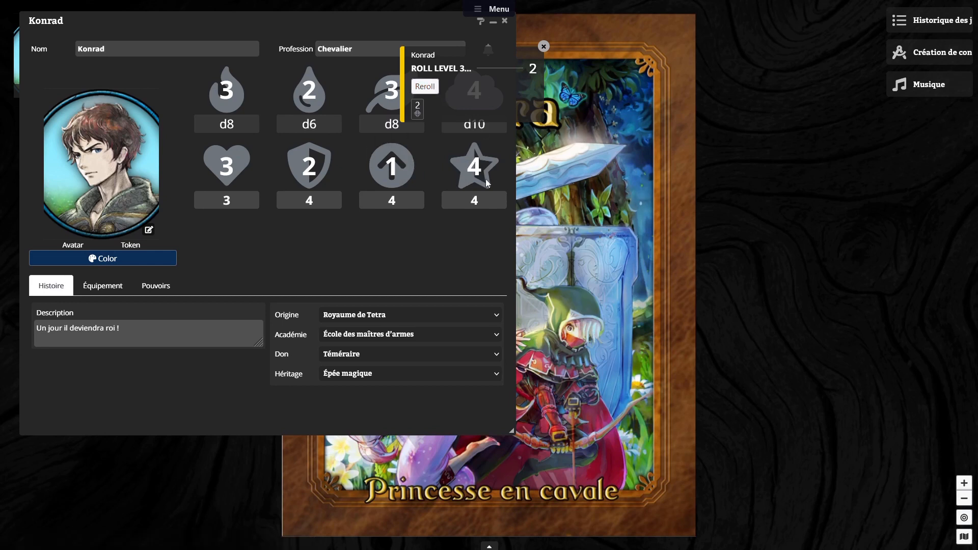
{"action": "left_click", "coordinate": [544, 47]}
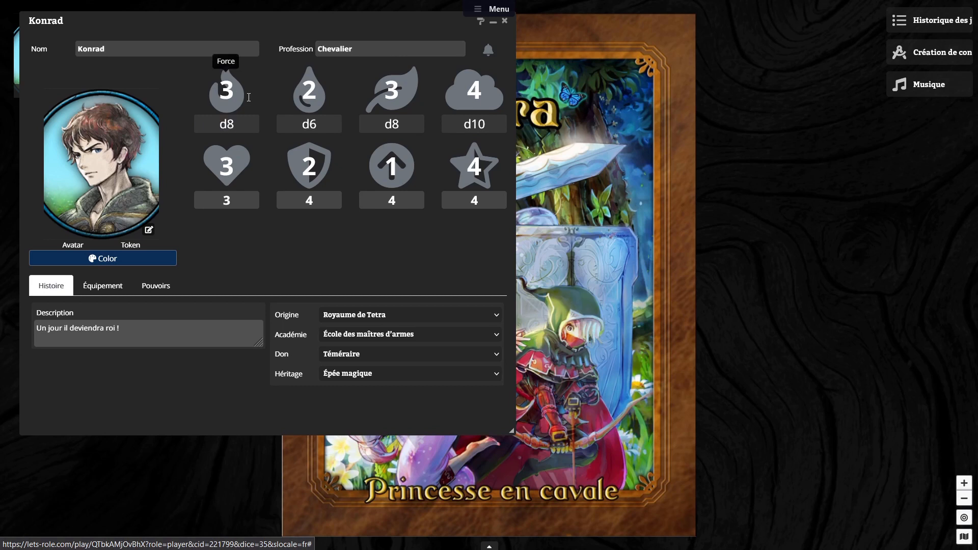
Step: Set Force to 1, roll its die and reroll the result
{"action": "left_click_drag", "start_coordinate": [248, 97], "coordinate": [195, 87]}
{"action": "type", "text": "1"}
{"action": "left_click", "coordinate": [253, 131]}
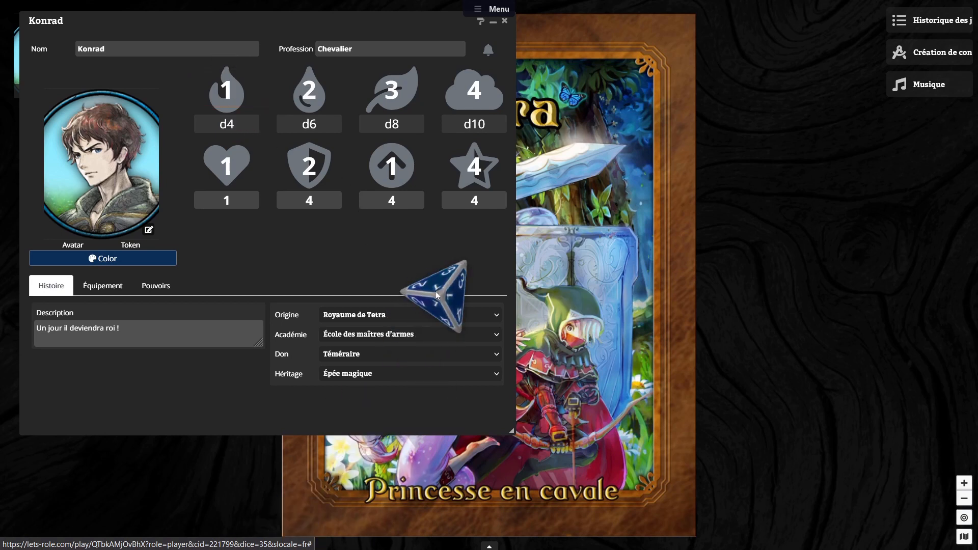
{"action": "left_click", "coordinate": [228, 128]}
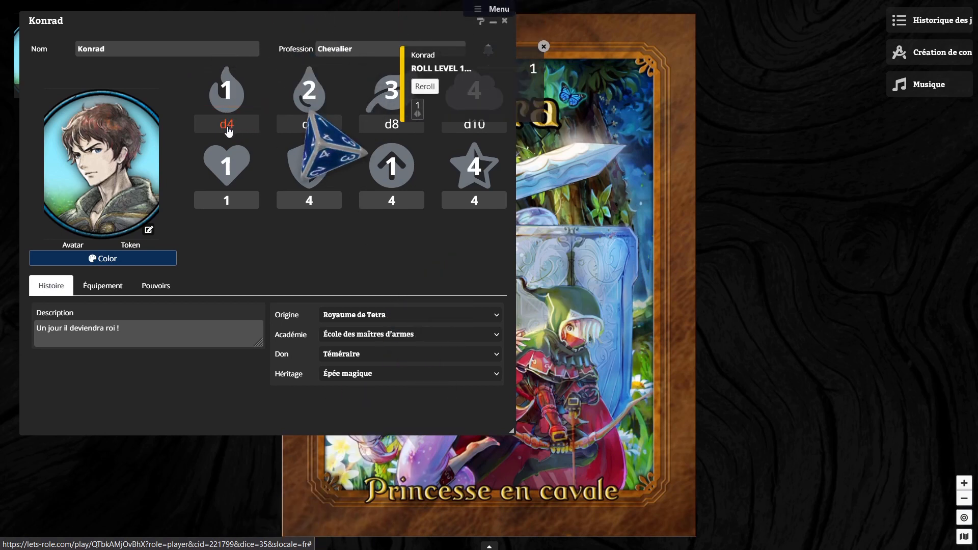
{"action": "left_click", "coordinate": [425, 86]}
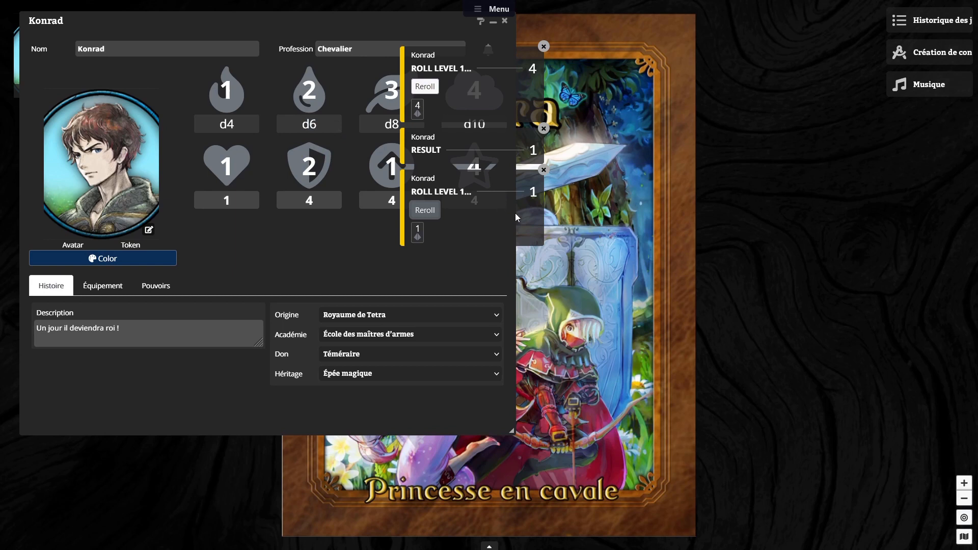
Step: Roll the Épée's die from the character's equipment, both with the existing Force and with Force set to 5
{"action": "left_click", "coordinate": [104, 288]}
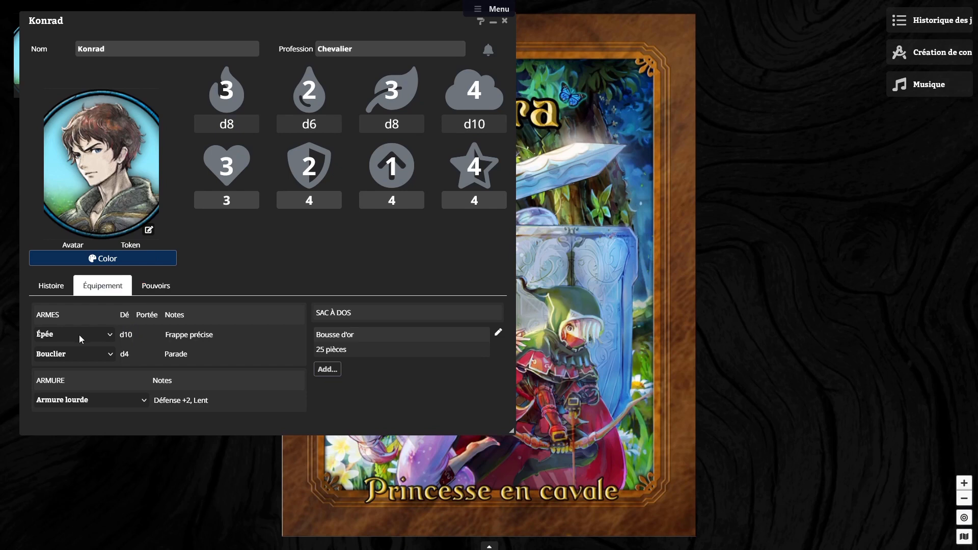
{"action": "left_click", "coordinate": [127, 335]}
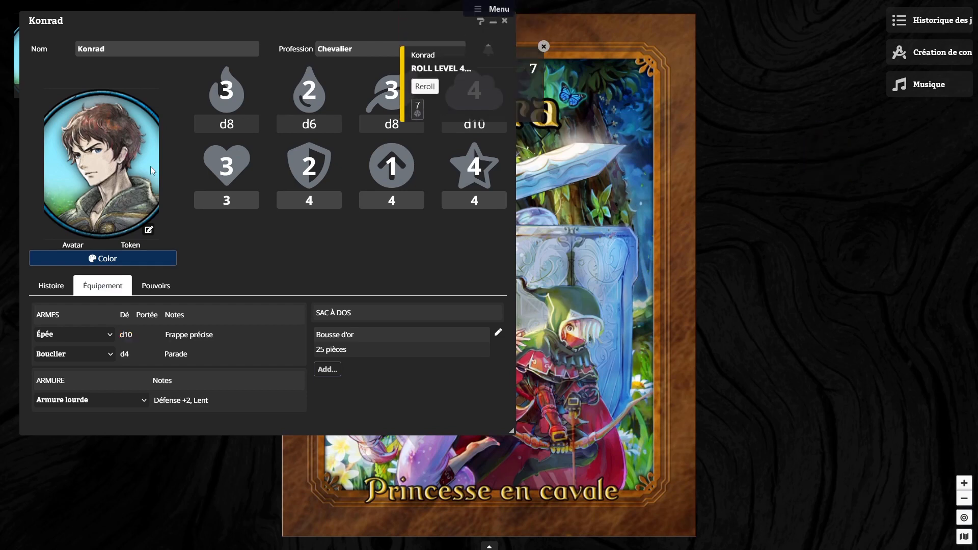
{"action": "left_click", "coordinate": [224, 92]}
{"action": "key", "text": "BackSpace"}
{"action": "type", "text": "5"}
{"action": "left_click", "coordinate": [276, 264]}
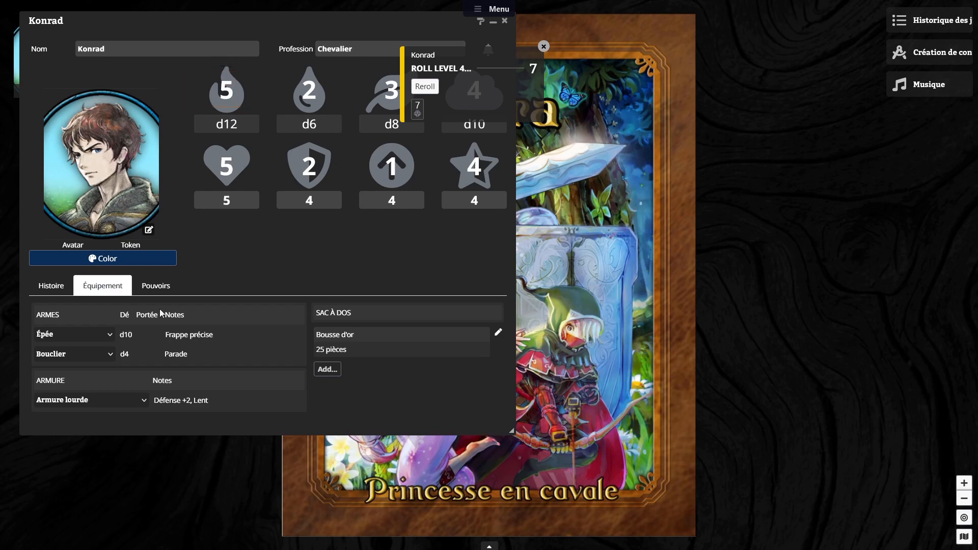
{"action": "left_click", "coordinate": [127, 339]}
Step: Replace the Épée with an Arc in the weapons list and roll the Arc's die
{"action": "left_click", "coordinate": [112, 341]}
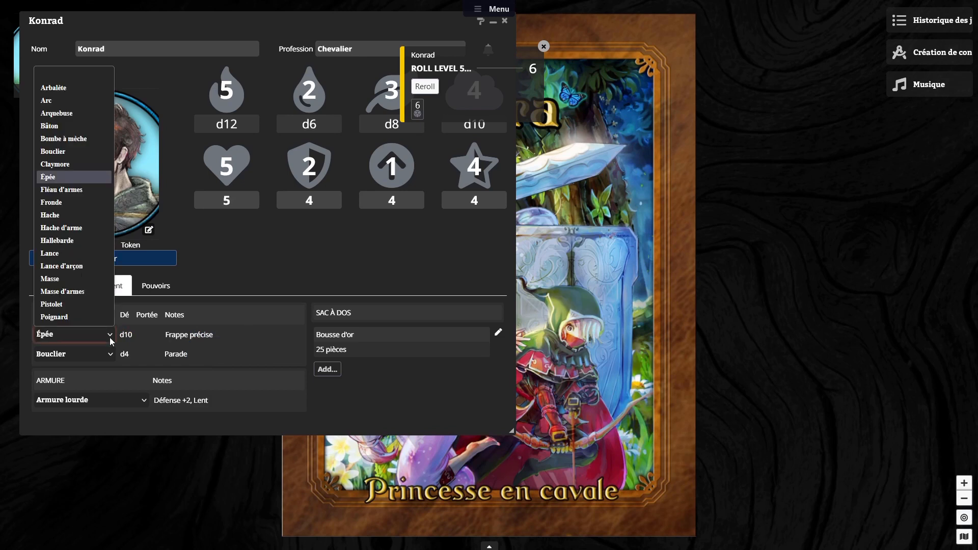
{"action": "left_click", "coordinate": [64, 102]}
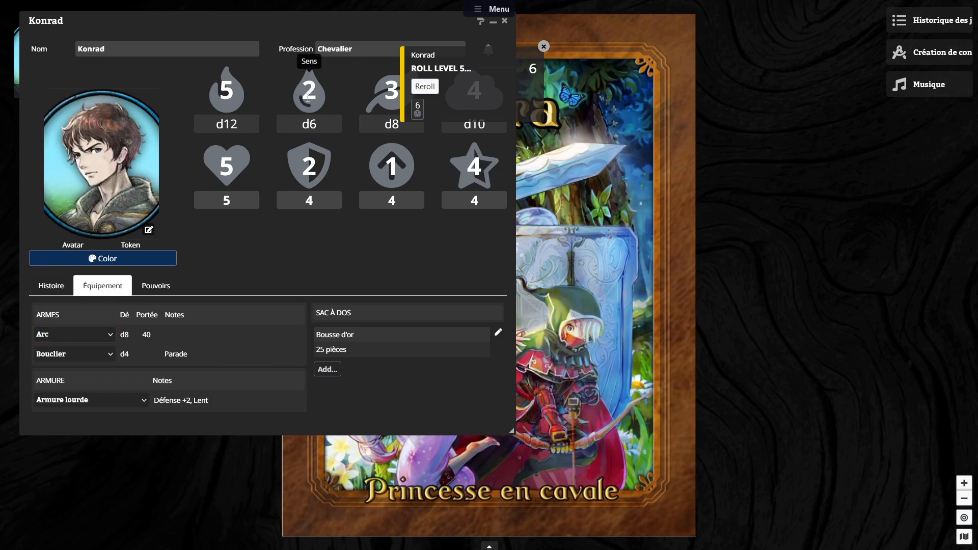
{"action": "left_click", "coordinate": [124, 336]}
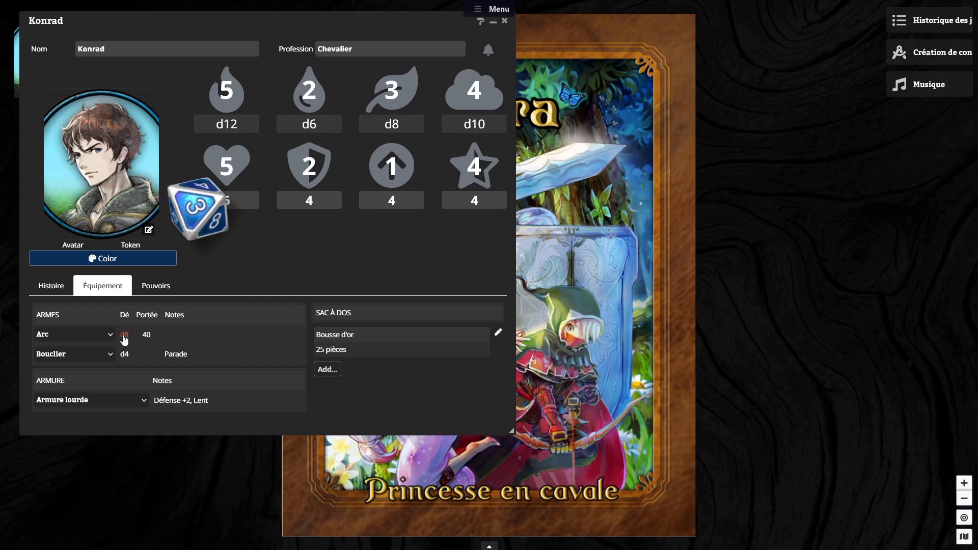
Step: Set Sens to 6 and roll the Arc's die again
{"action": "double_click", "coordinate": [317, 91]}
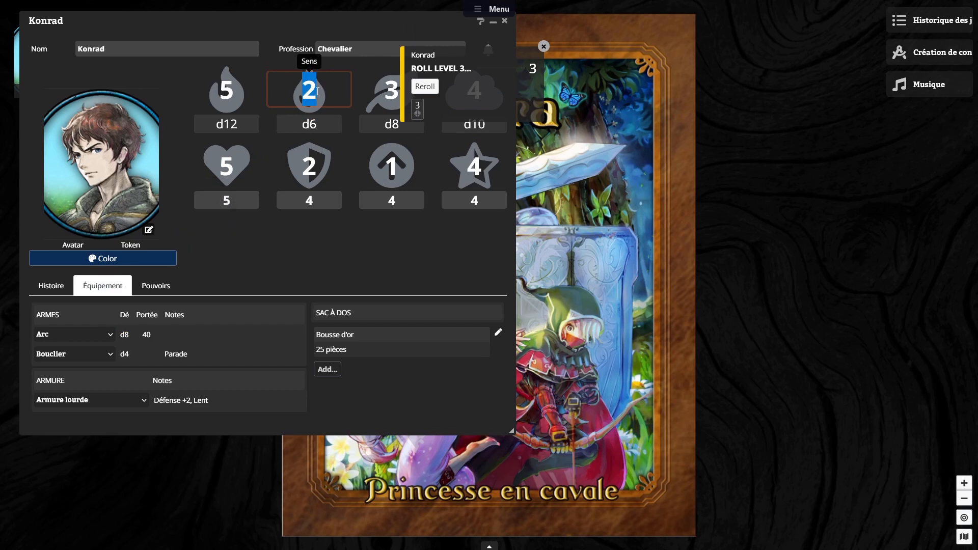
{"action": "type", "text": "6"}
{"action": "left_click", "coordinate": [325, 228]}
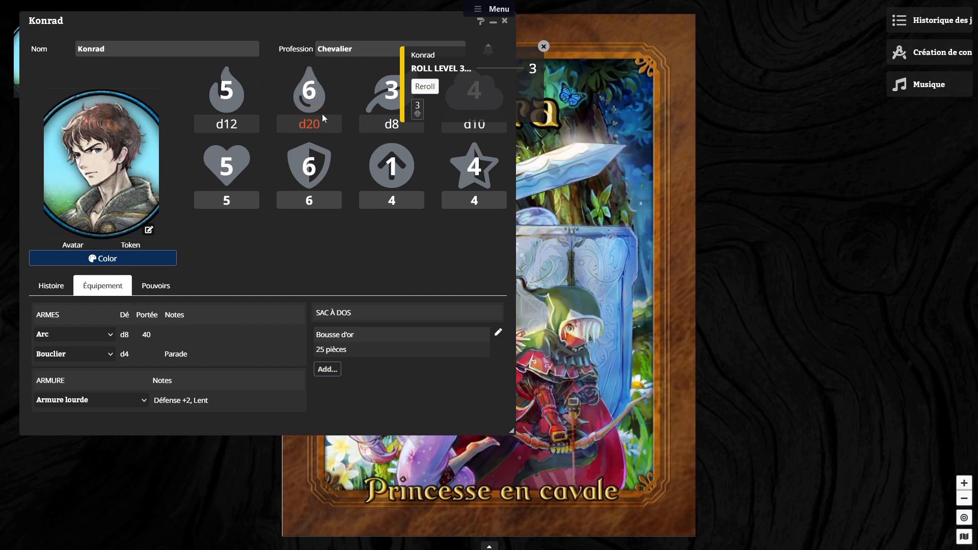
{"action": "left_click", "coordinate": [129, 338]}
Step: Set Sens back to 2 and Force back to 3 on the character sheet
{"action": "left_click", "coordinate": [274, 87]}
{"action": "type", "text": "2"}
{"action": "left_click", "coordinate": [203, 88]}
{"action": "type", "text": "3"}
{"action": "left_click", "coordinate": [253, 256]}
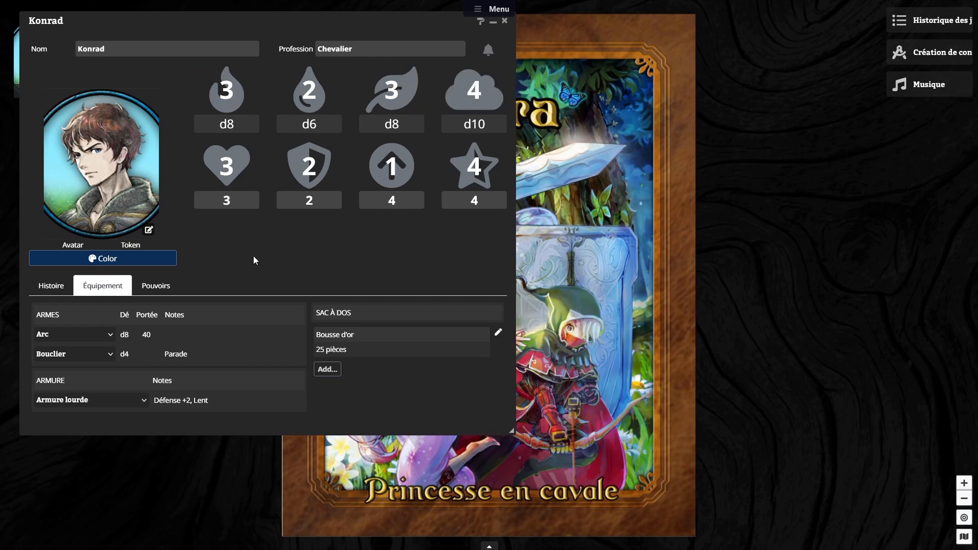
Step: Replace the Arc with a Hache in the weapons list and set both Force and Sens to 4
{"action": "left_click", "coordinate": [106, 337]}
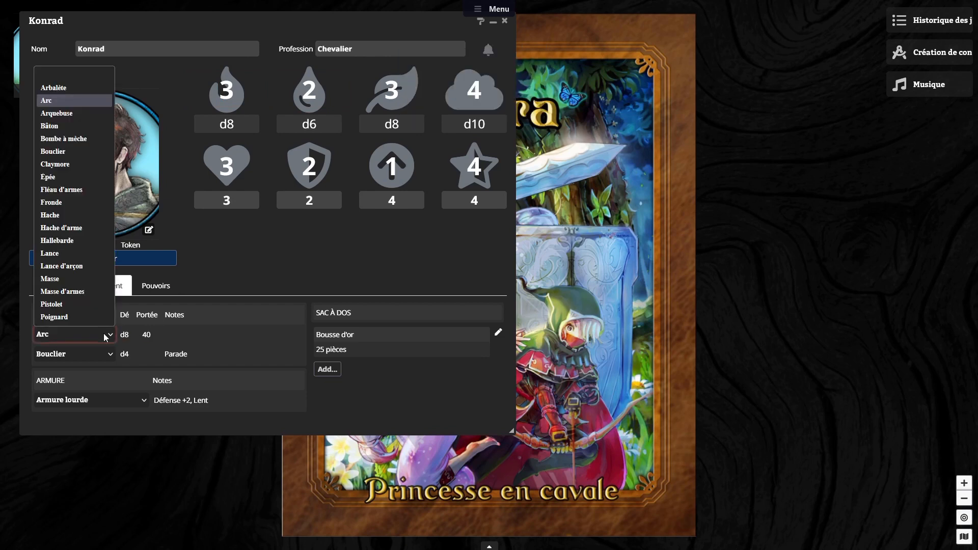
{"action": "left_click", "coordinate": [101, 215]}
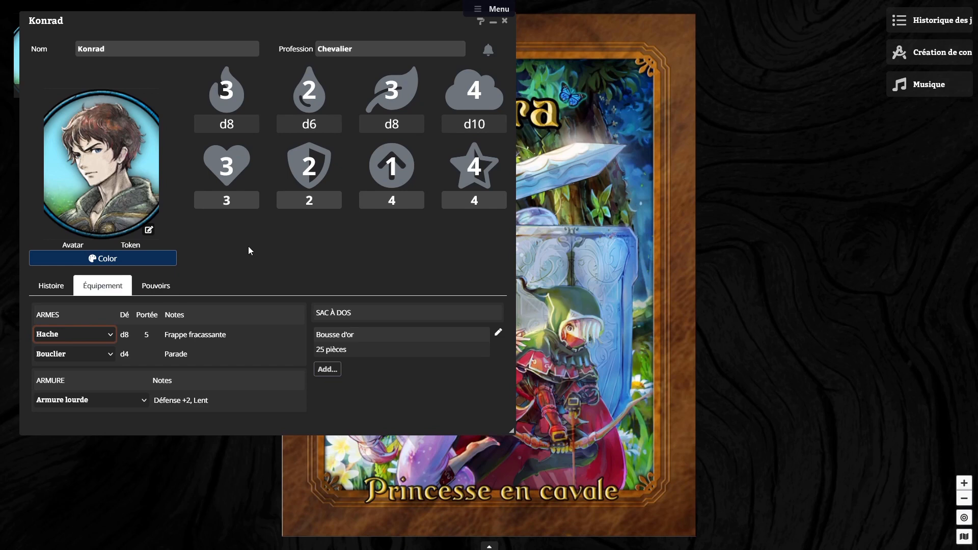
{"action": "double_click", "coordinate": [231, 92]}
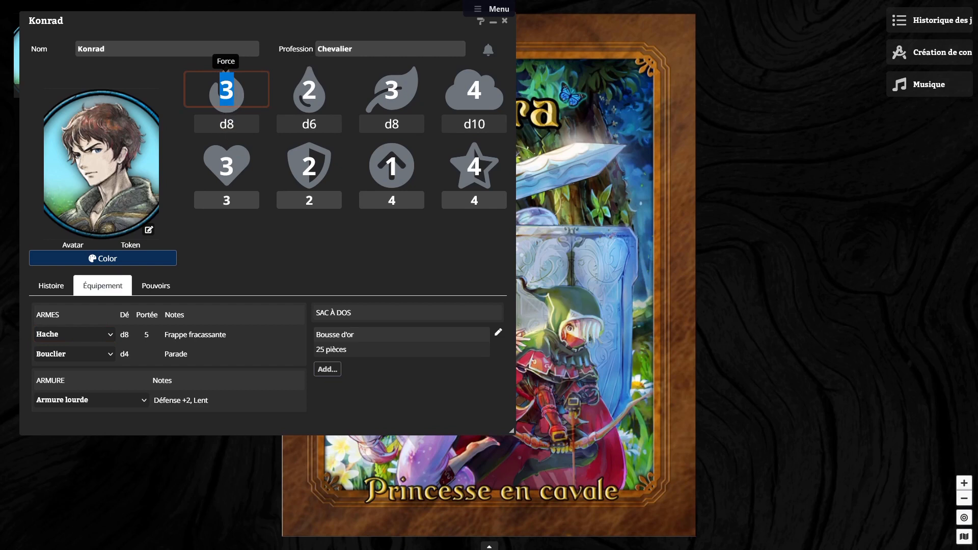
{"action": "type", "text": "4"}
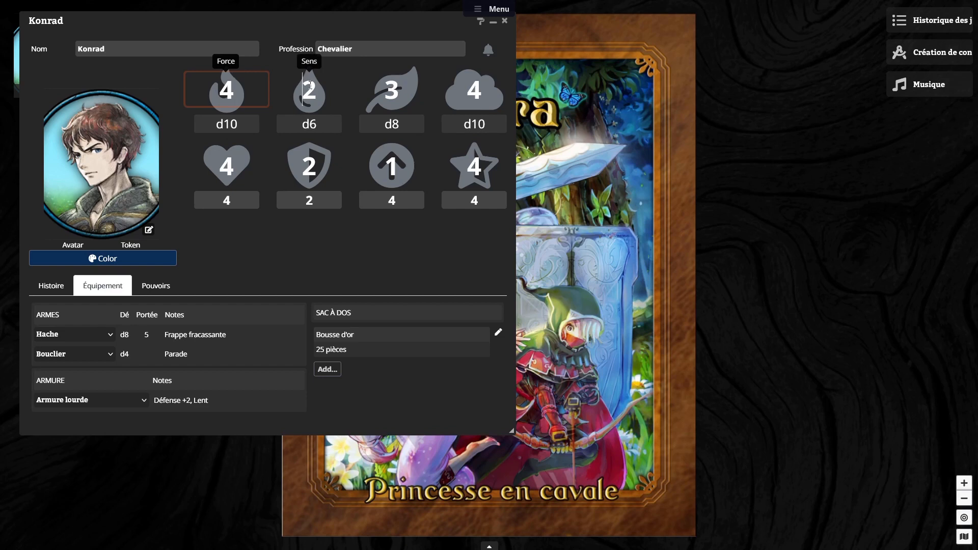
{"action": "left_click", "coordinate": [319, 85]}
{"action": "type", "text": "4"}
{"action": "left_click", "coordinate": [255, 250]}
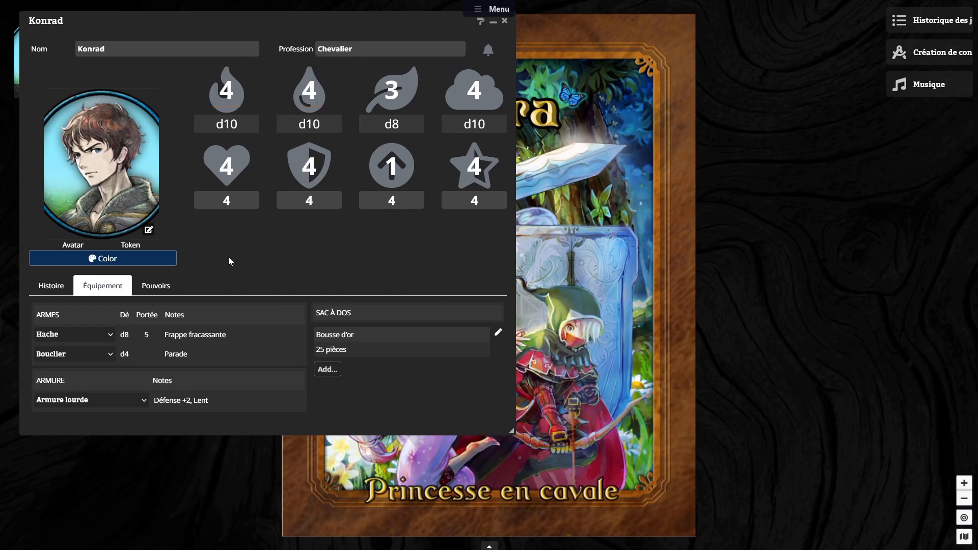
Step: Roll the Hache's die and reroll it from the result card, and set Sens to 5
{"action": "left_click", "coordinate": [125, 340]}
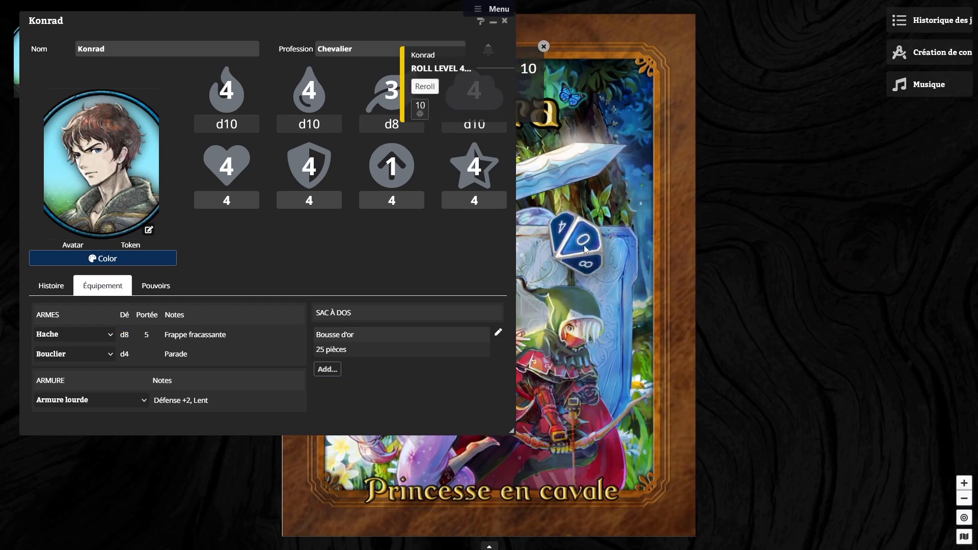
{"action": "left_click", "coordinate": [425, 86]}
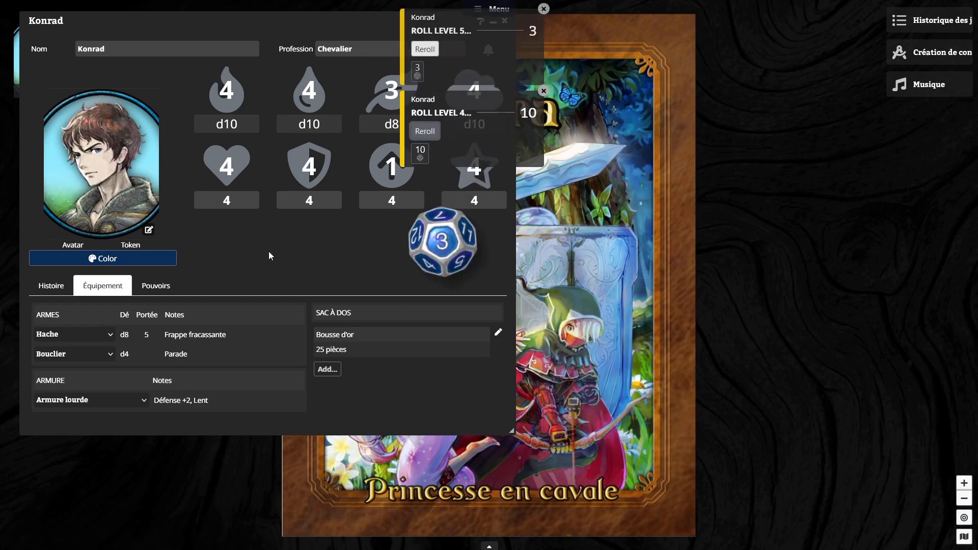
{"action": "double_click", "coordinate": [315, 87]}
{"action": "type", "text": "5"}
{"action": "left_click", "coordinate": [258, 270]}
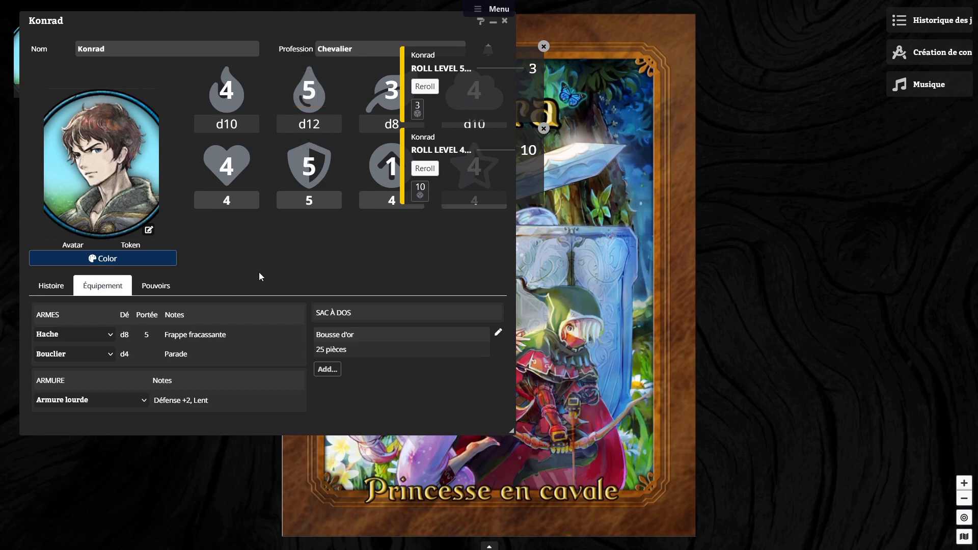
{"action": "left_click", "coordinate": [147, 337]}
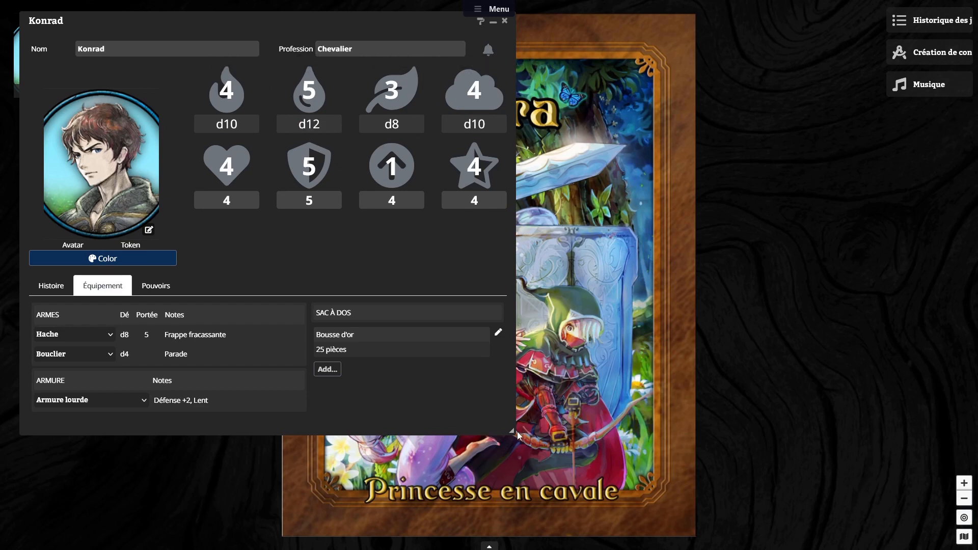
Step: Shrink the character sheet window and display the shortcut bar beneath the scene
{"action": "left_click_drag", "start_coordinate": [512, 431], "coordinate": [301, 397]}
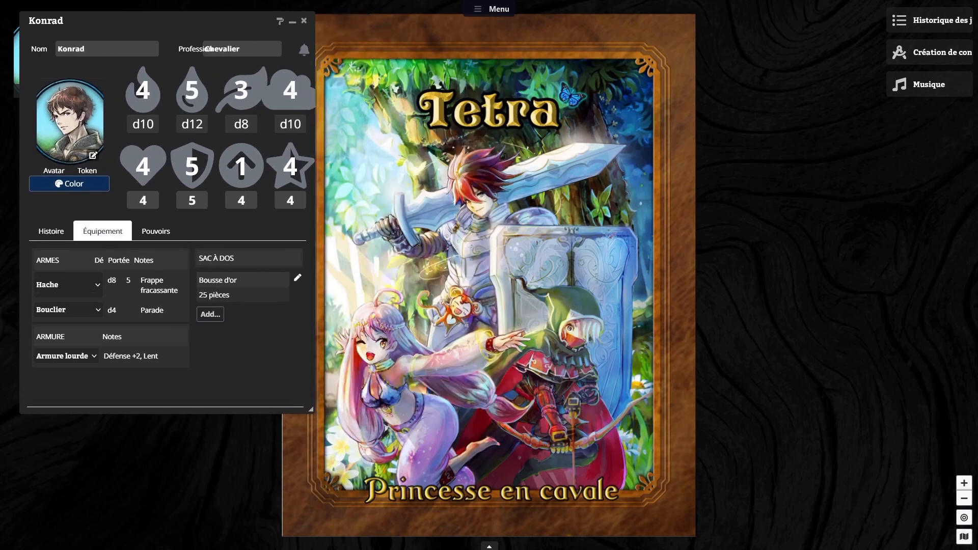
{"action": "left_click", "coordinate": [489, 547]}
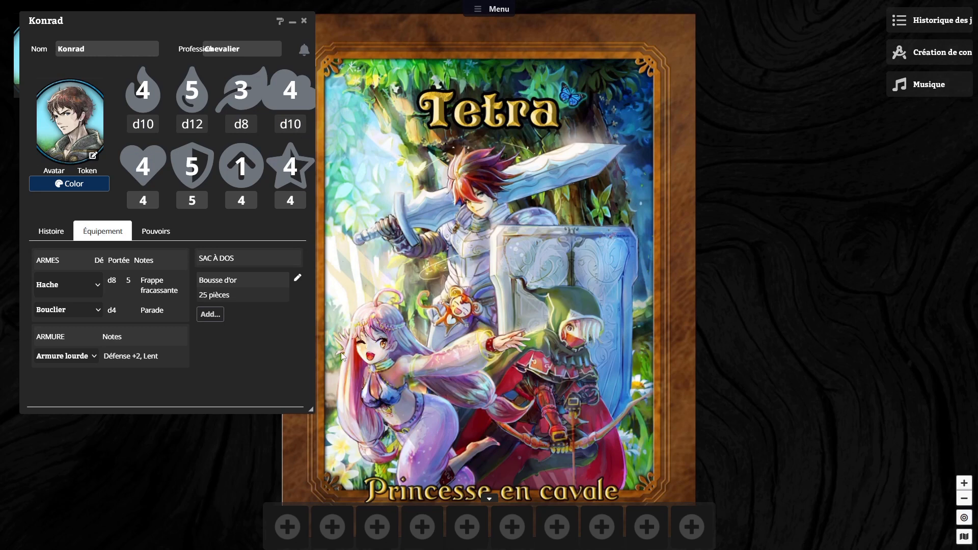
{"action": "left_click_drag", "start_coordinate": [311, 410], "coordinate": [346, 424]}
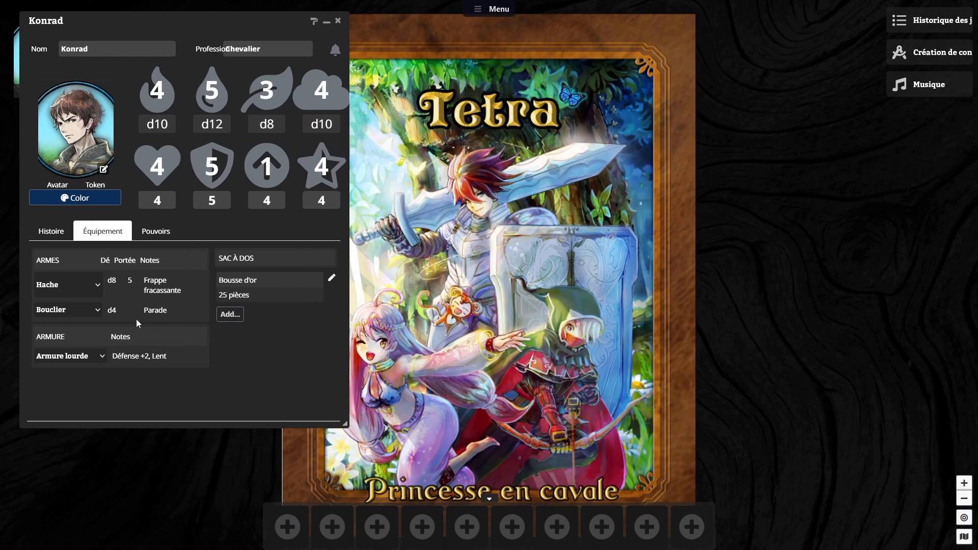
Step: Replace the Hache with an Épée and add the Force, Sens, Intuition, Esprit and Épée dice to the first five shortcut slots
{"action": "left_click", "coordinate": [77, 280]}
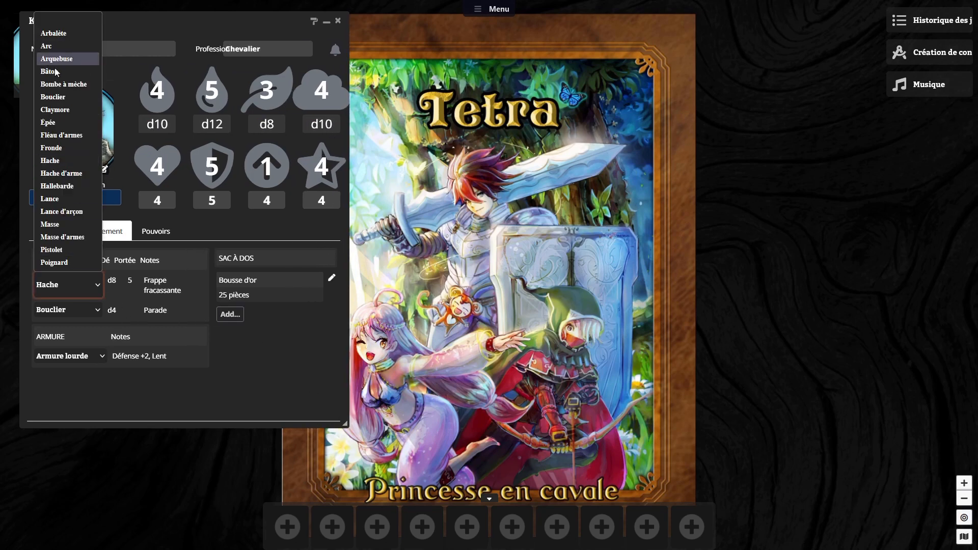
{"action": "left_click", "coordinate": [60, 122]}
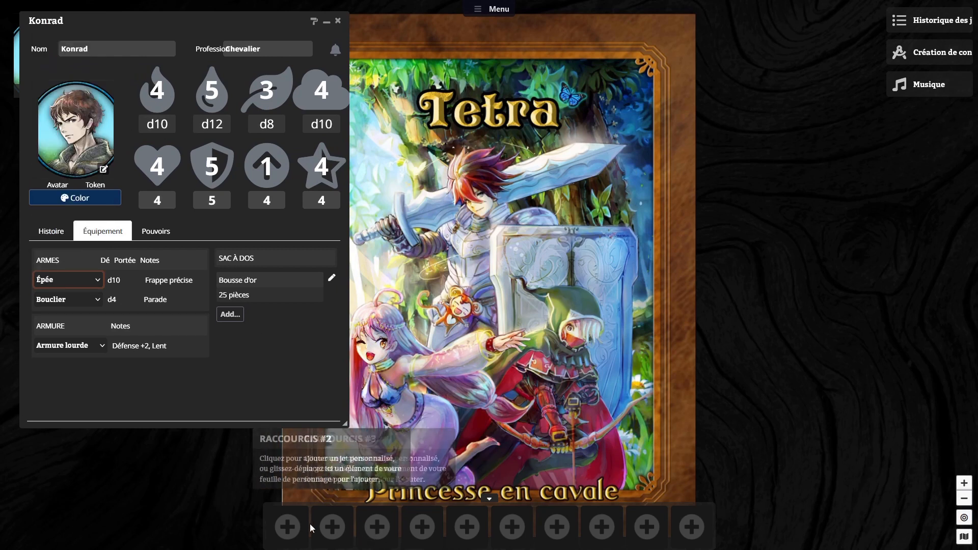
{"action": "left_click_drag", "start_coordinate": [156, 134], "coordinate": [278, 528]}
{"action": "left_click_drag", "start_coordinate": [212, 123], "coordinate": [335, 525]}
{"action": "left_click_drag", "start_coordinate": [266, 123], "coordinate": [377, 525]}
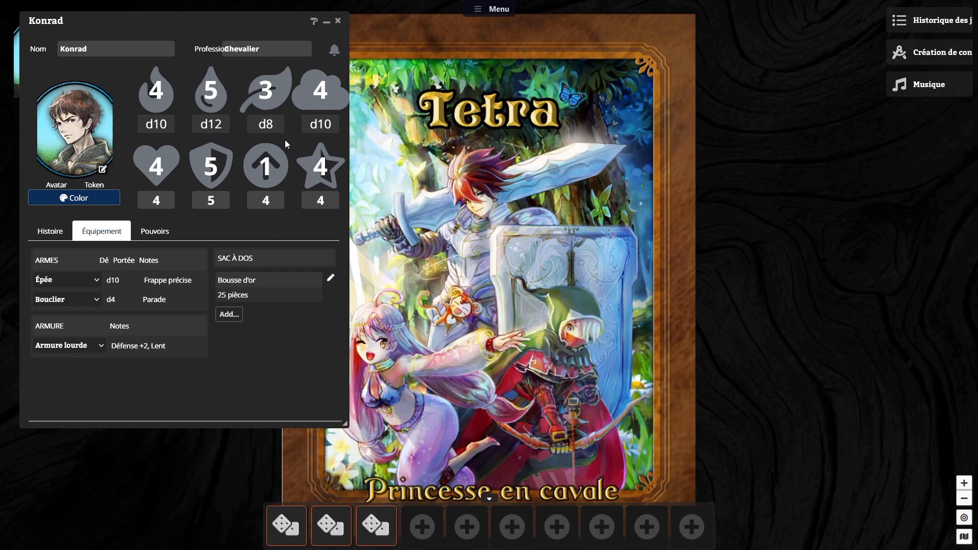
{"action": "left_click_drag", "start_coordinate": [330, 127], "coordinate": [420, 525]}
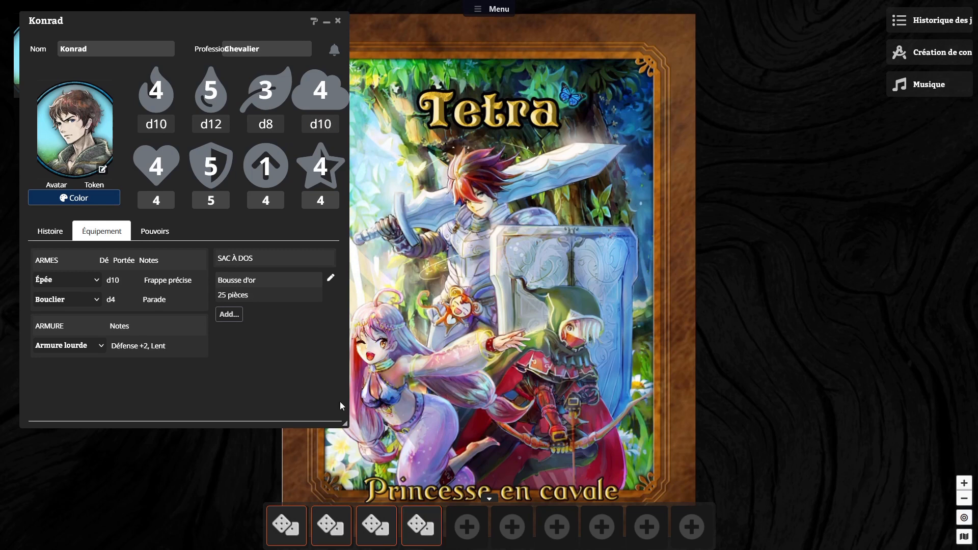
{"action": "left_click_drag", "start_coordinate": [113, 279], "coordinate": [469, 527]}
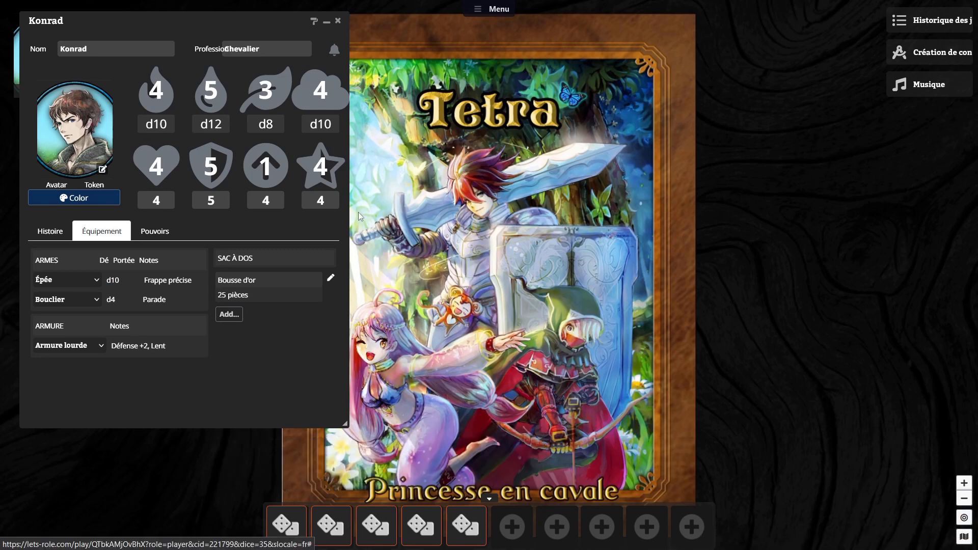
Step: Close the character sheet and roll the Force, Sens, Intuition, Esprit and Attaquer main droite dice from their shortcuts
{"action": "mouse_move", "coordinate": [342, 1]}
{"action": "left_click", "coordinate": [337, 73]}
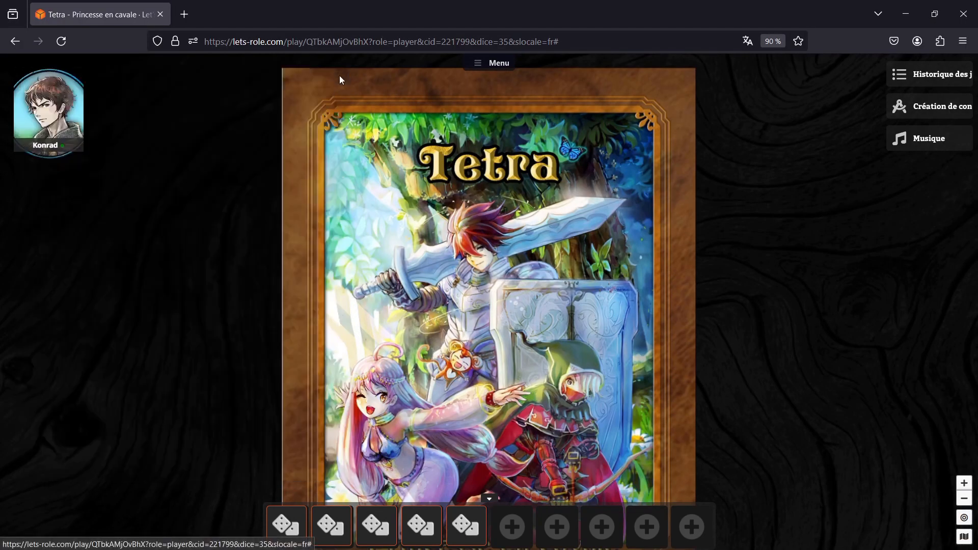
{"action": "left_click", "coordinate": [288, 539]}
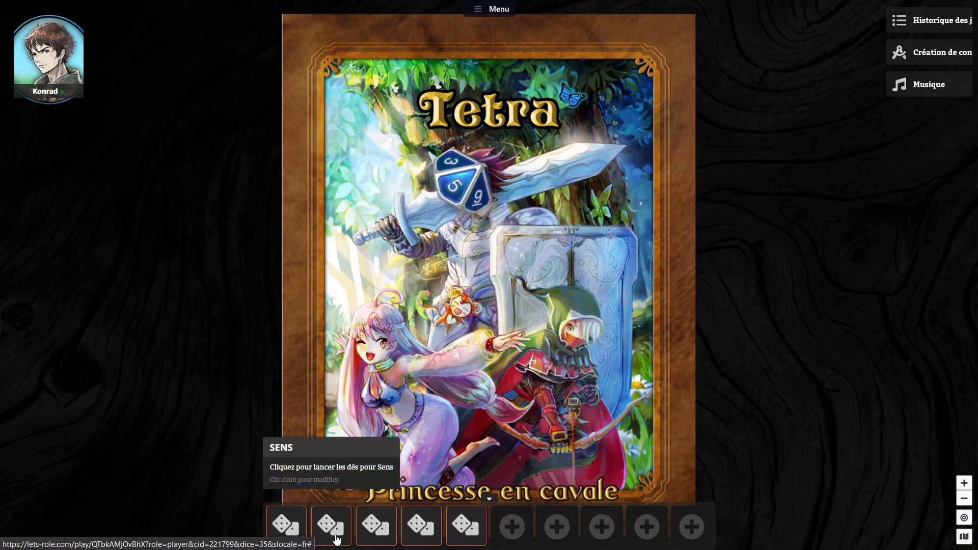
{"action": "left_click", "coordinate": [391, 530]}
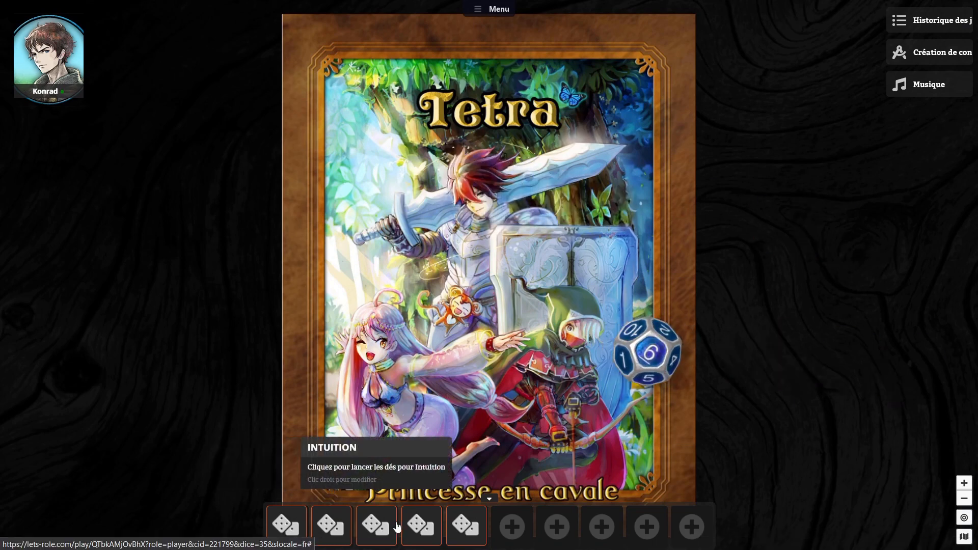
{"action": "left_click", "coordinate": [428, 525]}
{"action": "left_click", "coordinate": [462, 526]}
{"action": "left_click", "coordinate": [462, 526]}
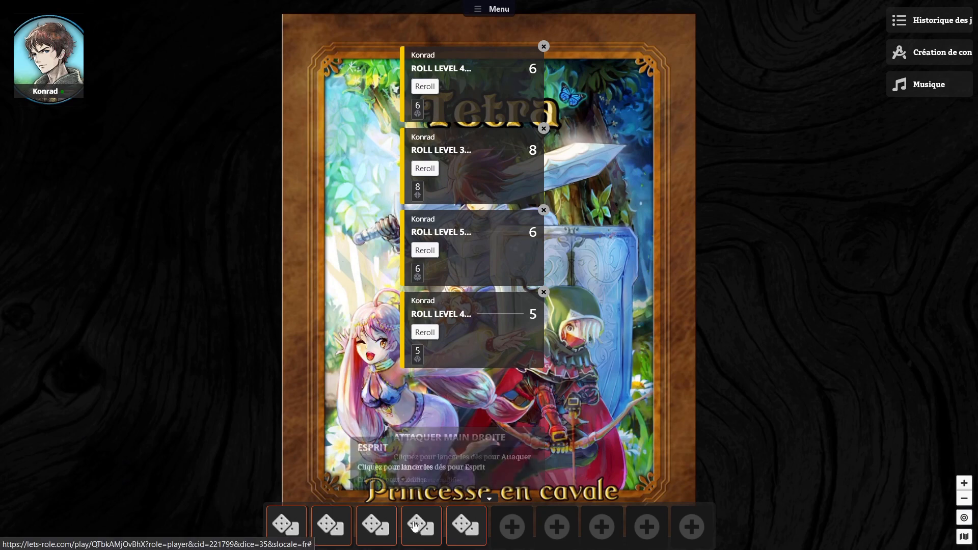
Step: Give the Attaquer main droite shortcut a sword icon and the Force shortcut a flame icon
{"action": "right_click", "coordinate": [474, 528]}
{"action": "left_click", "coordinate": [512, 503]}
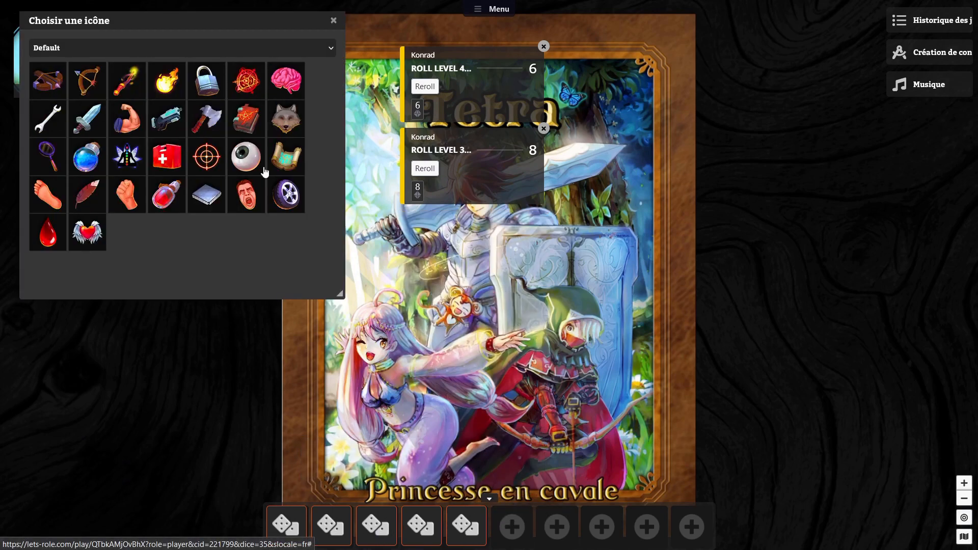
{"action": "left_click", "coordinate": [82, 123]}
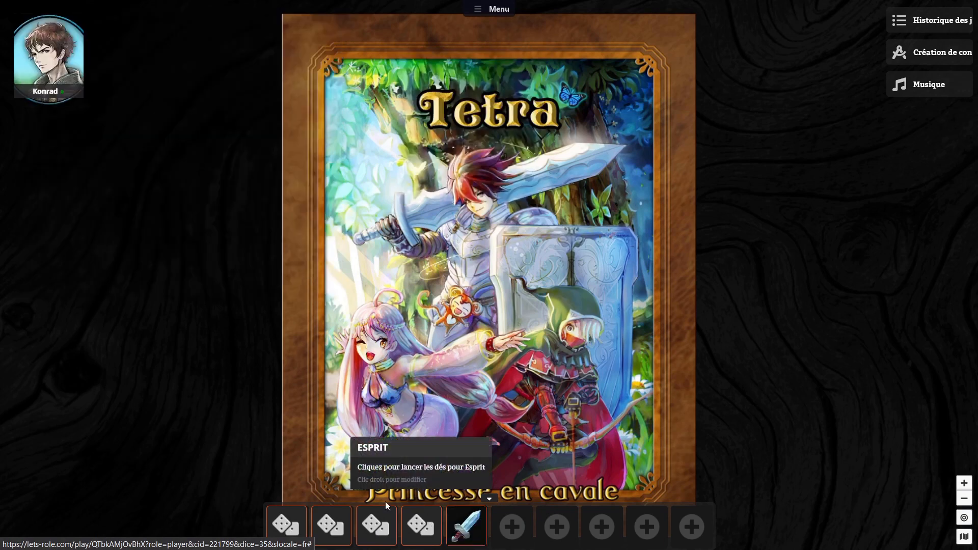
{"action": "right_click", "coordinate": [287, 525]}
{"action": "left_click", "coordinate": [315, 507]}
{"action": "left_click", "coordinate": [166, 79]}
Step: Look through the icon packs and give the Sens shortcut the blue potion icon
{"action": "right_click", "coordinate": [326, 524]}
{"action": "left_click", "coordinate": [356, 502]}
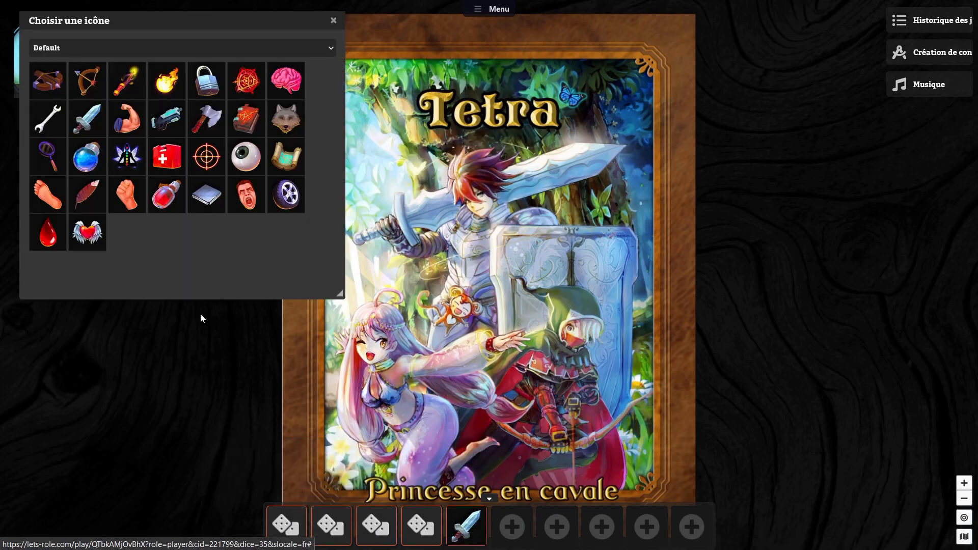
{"action": "left_click", "coordinate": [130, 78]}
{"action": "left_click", "coordinate": [137, 47]}
{"action": "left_click", "coordinate": [112, 90]}
{"action": "left_click", "coordinate": [108, 49]}
{"action": "left_click", "coordinate": [110, 78]}
{"action": "left_click", "coordinate": [116, 48]}
{"action": "left_click", "coordinate": [125, 116]}
{"action": "left_click", "coordinate": [125, 49]}
{"action": "left_click", "coordinate": [125, 65]}
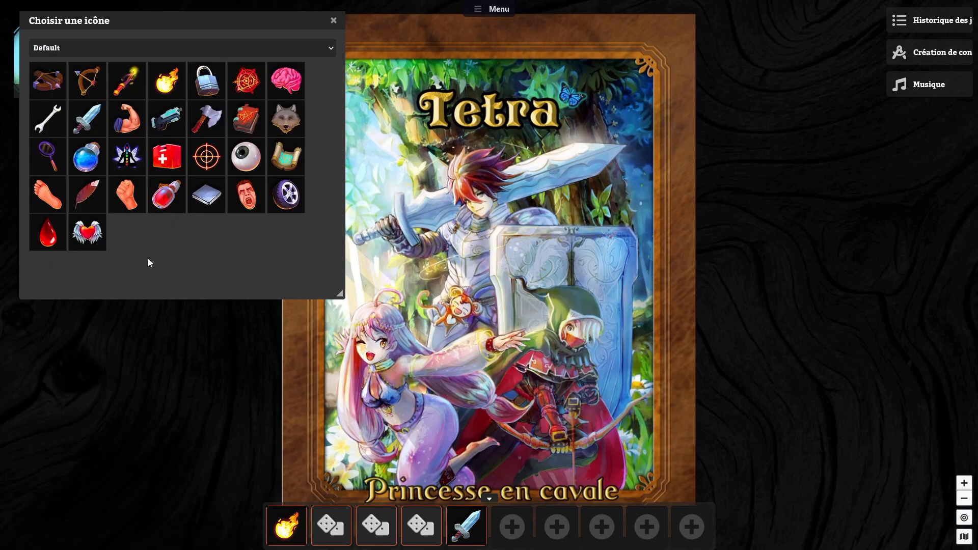
{"action": "left_click", "coordinate": [125, 48]}
{"action": "left_click", "coordinate": [109, 91]}
{"action": "left_click", "coordinate": [89, 157]}
Step: Give the Intuition shortcut the green plant icon and the Esprit shortcut the lightning icon from Fantasy Pack I
{"action": "right_click", "coordinate": [374, 525]}
{"action": "left_click", "coordinate": [403, 502]}
{"action": "left_click", "coordinate": [206, 195]}
{"action": "right_click", "coordinate": [420, 525]}
{"action": "left_click", "coordinate": [106, 90]}
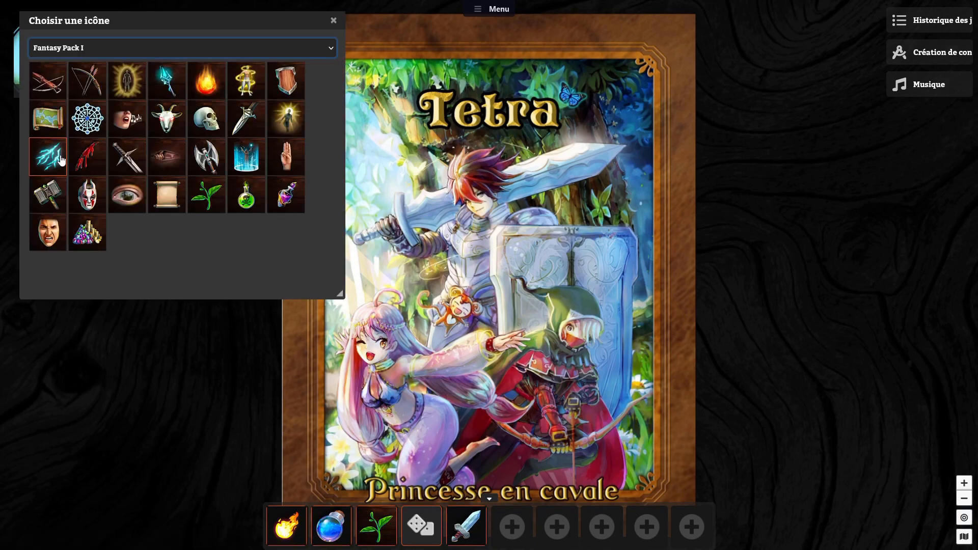
{"action": "left_click", "coordinate": [48, 156]}
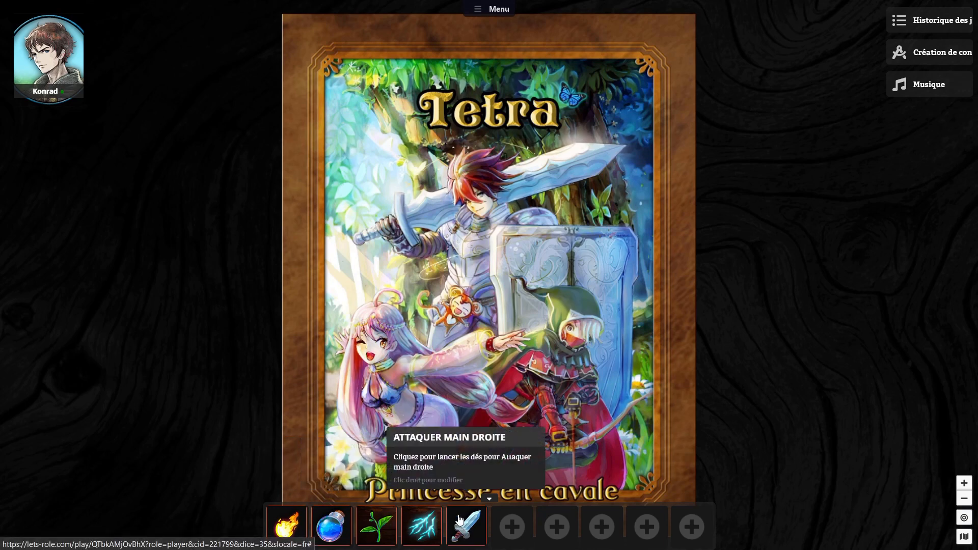
Step: Open the icon chooser for the Force shortcut and look over the list of available icon packs
{"action": "right_click", "coordinate": [277, 528]}
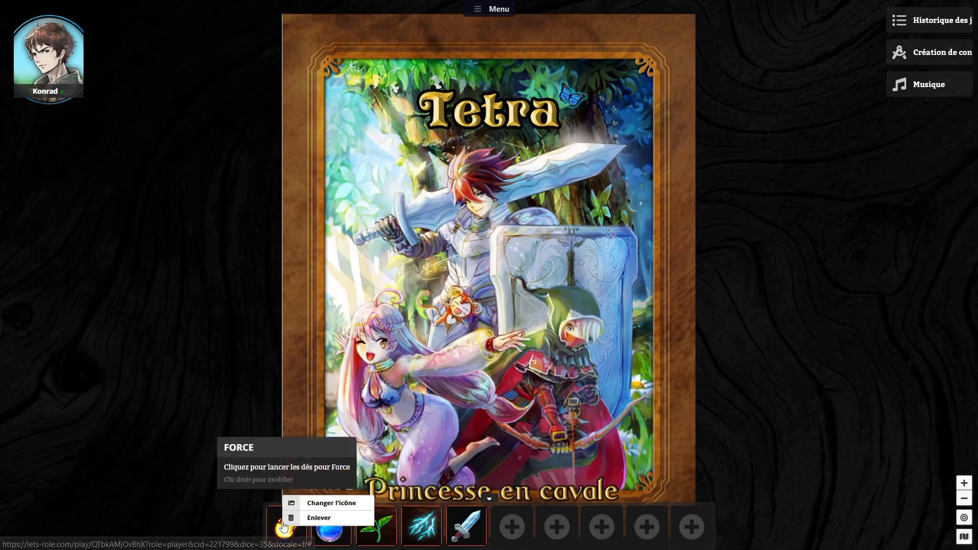
{"action": "left_click", "coordinate": [314, 504]}
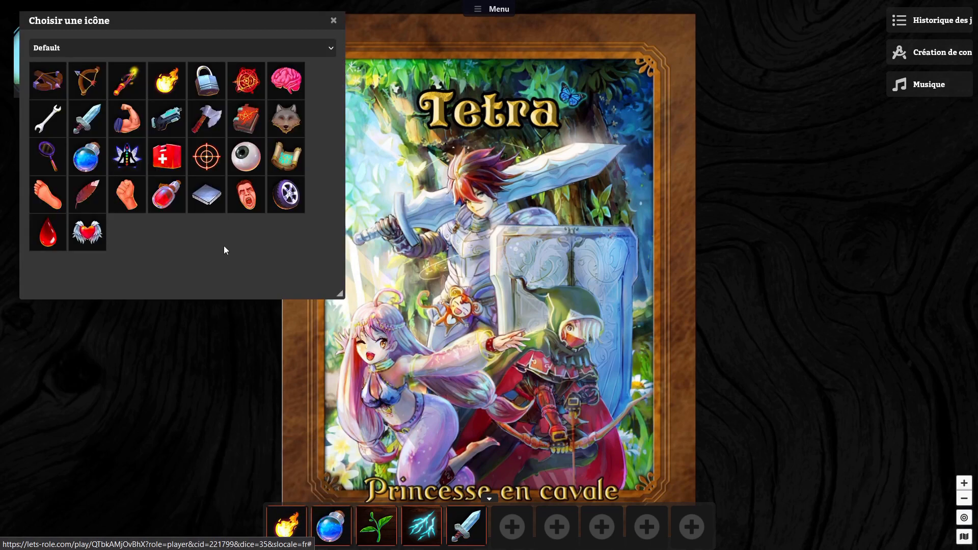
{"action": "left_click", "coordinate": [97, 46]}
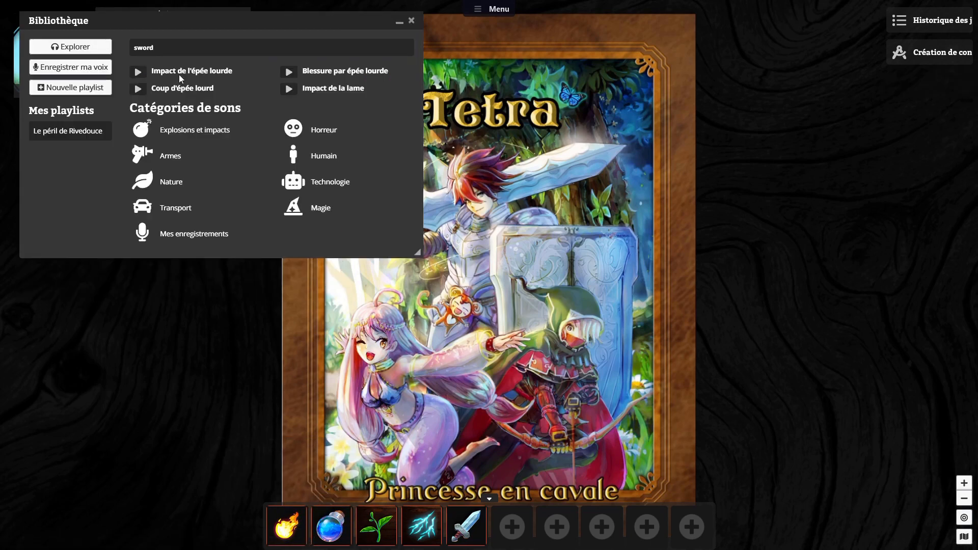
Step: Assign the "Impact de l'épée lourde" sound to the Attaquer main droite shortcut and roll that shortcut with the library closed
{"action": "left_click_drag", "start_coordinate": [179, 74], "coordinate": [464, 530]}
{"action": "left_click", "coordinate": [411, 21]}
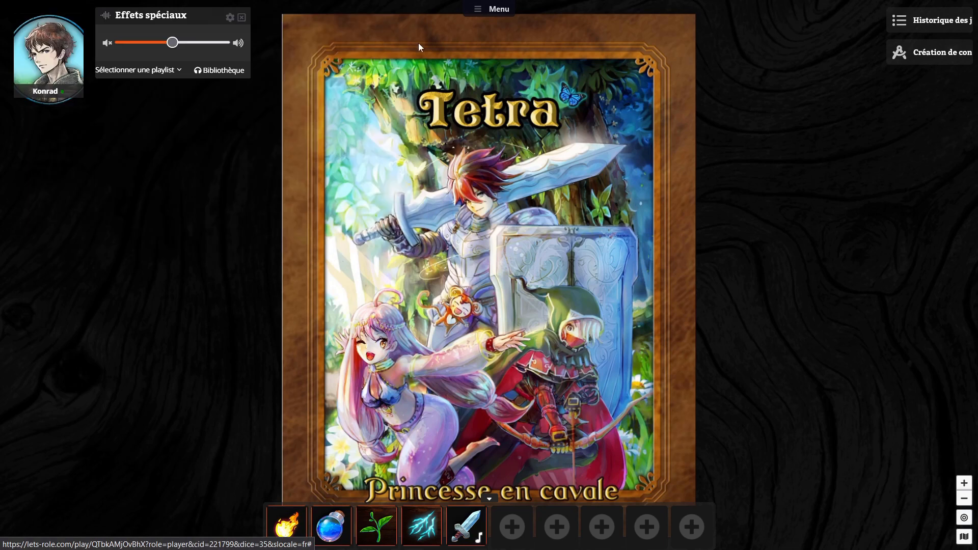
{"action": "left_click", "coordinate": [473, 530]}
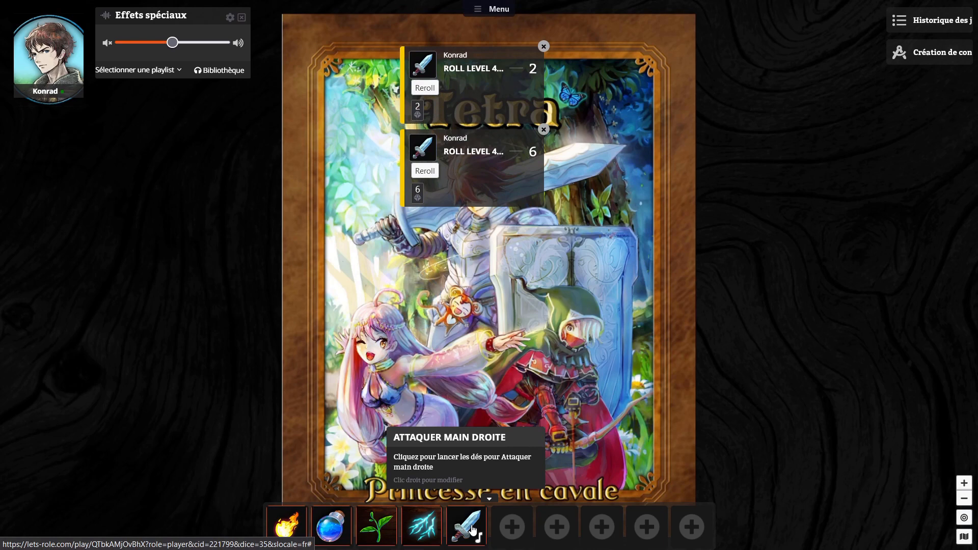
{"action": "left_click", "coordinate": [474, 530]}
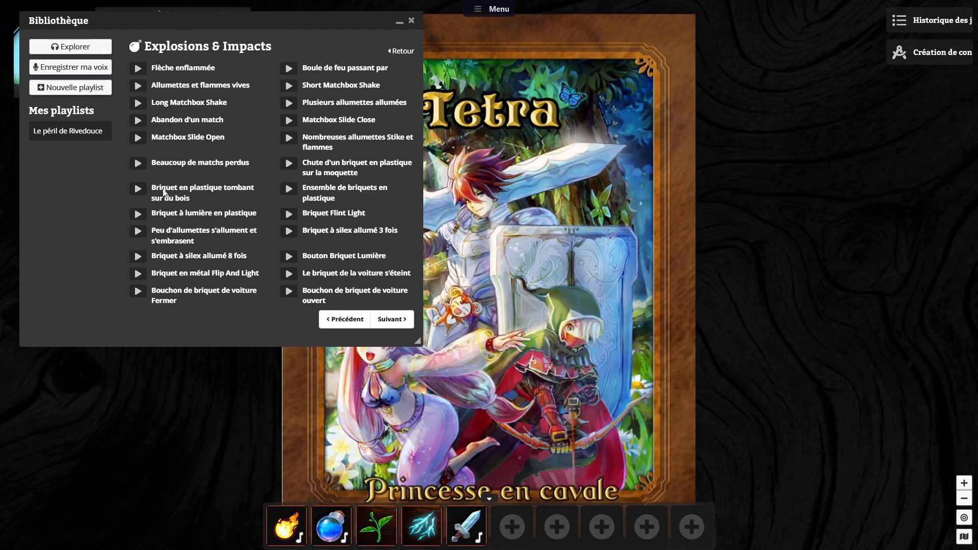
Step: Assign "Briquet en plastique tombant sur du bois" to the Sens shortcut and "Briquet à lumière en plastique" to the Intuition shortcut
{"action": "left_click_drag", "start_coordinate": [163, 192], "coordinate": [339, 523]}
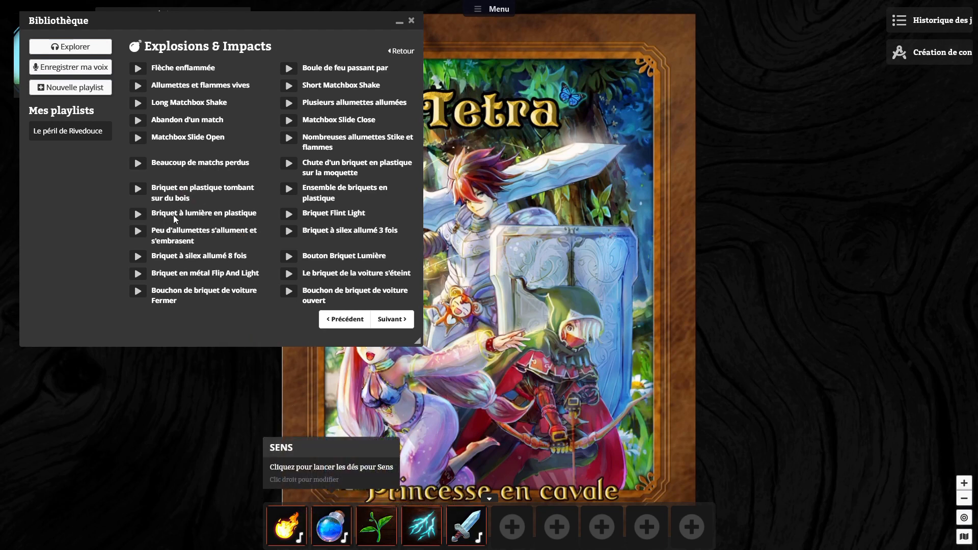
{"action": "left_click_drag", "start_coordinate": [173, 215], "coordinate": [377, 525]}
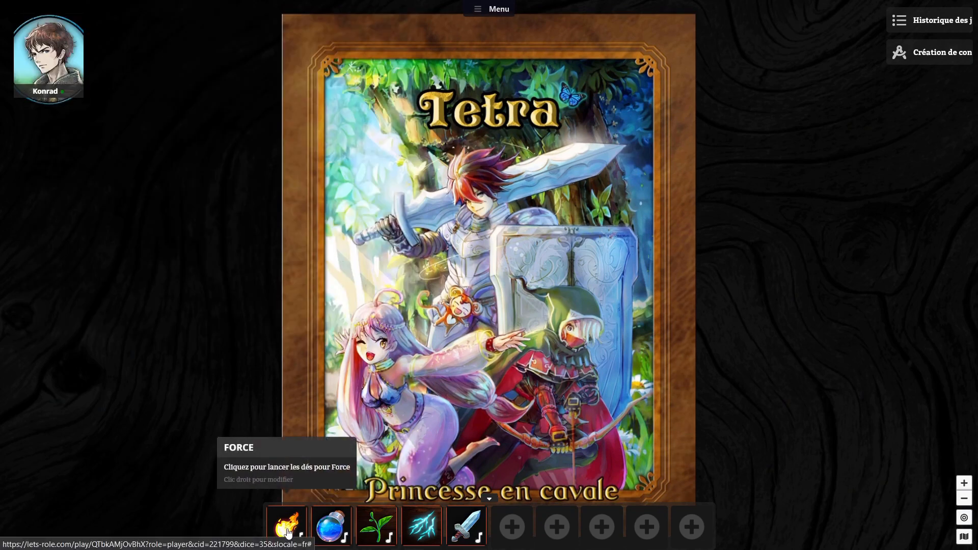
Step: Close the sound library and roll the Force, Sens and Intuition shortcuts, followed by Sens once more
{"action": "left_click", "coordinate": [288, 527]}
{"action": "left_click", "coordinate": [331, 533]}
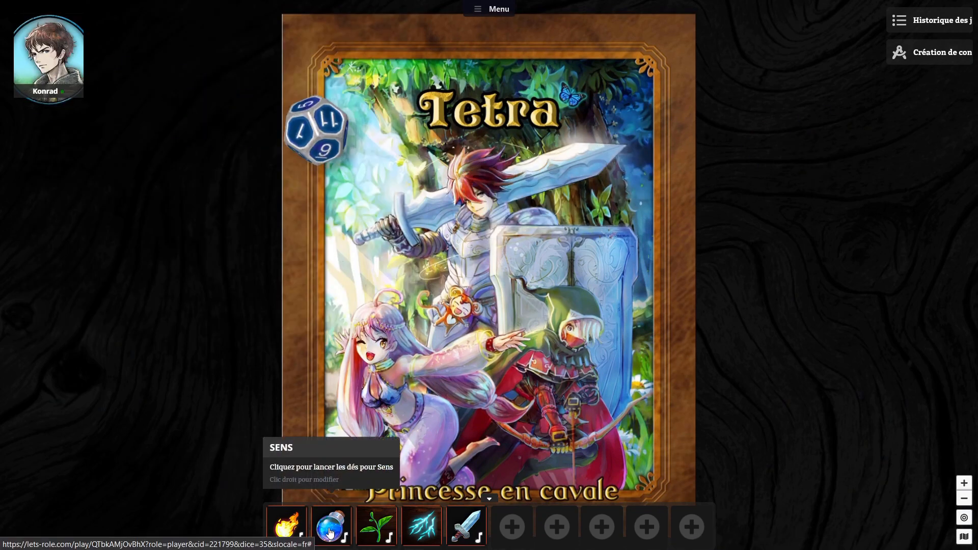
{"action": "left_click", "coordinate": [377, 527]}
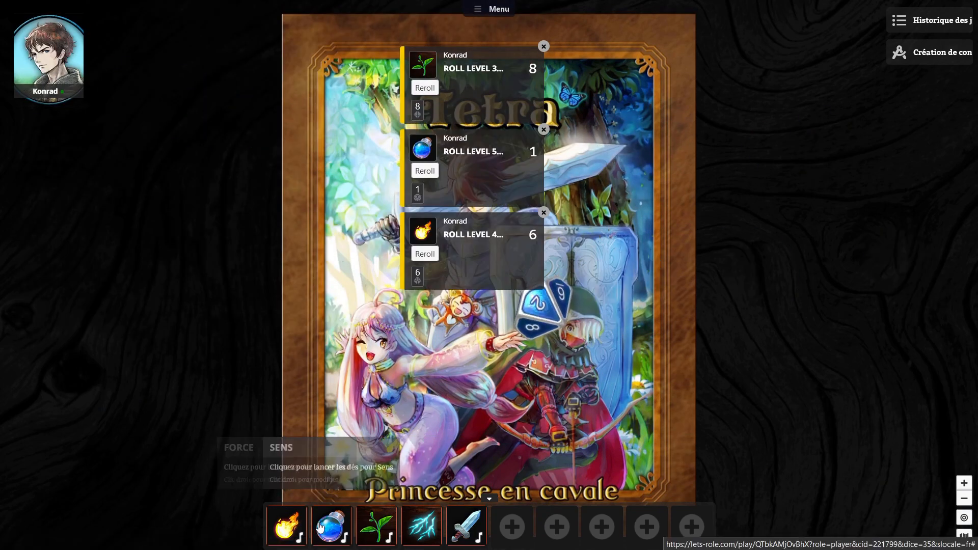
{"action": "left_click", "coordinate": [337, 531]}
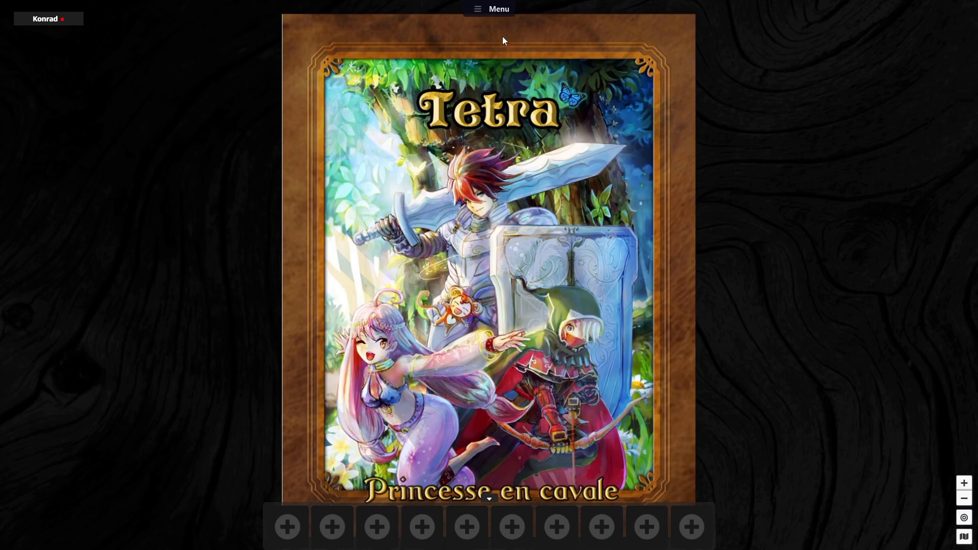
Step: As game master, show the Scène panel docked at the side and open the scene explorer in the middle of the screen
{"action": "left_click", "coordinate": [497, 10]}
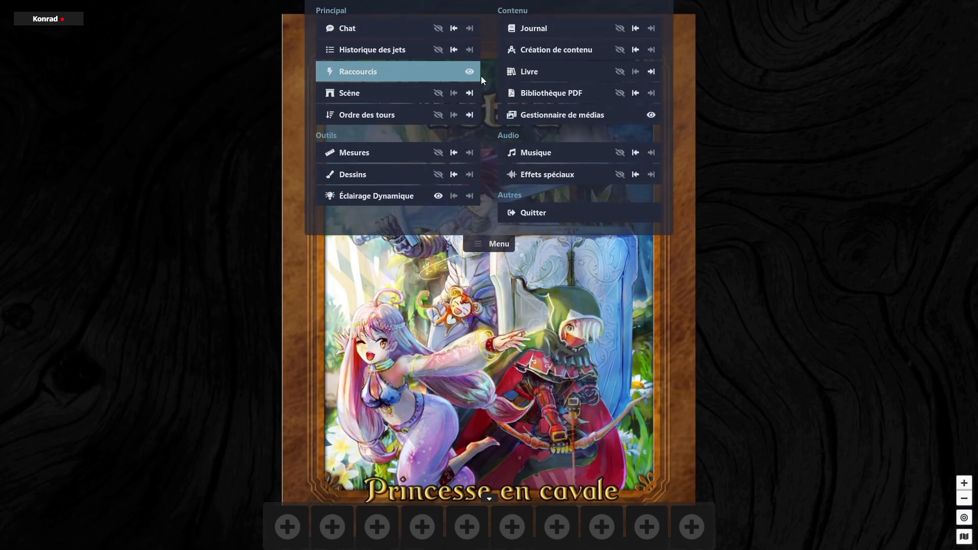
{"action": "left_click", "coordinate": [469, 93]}
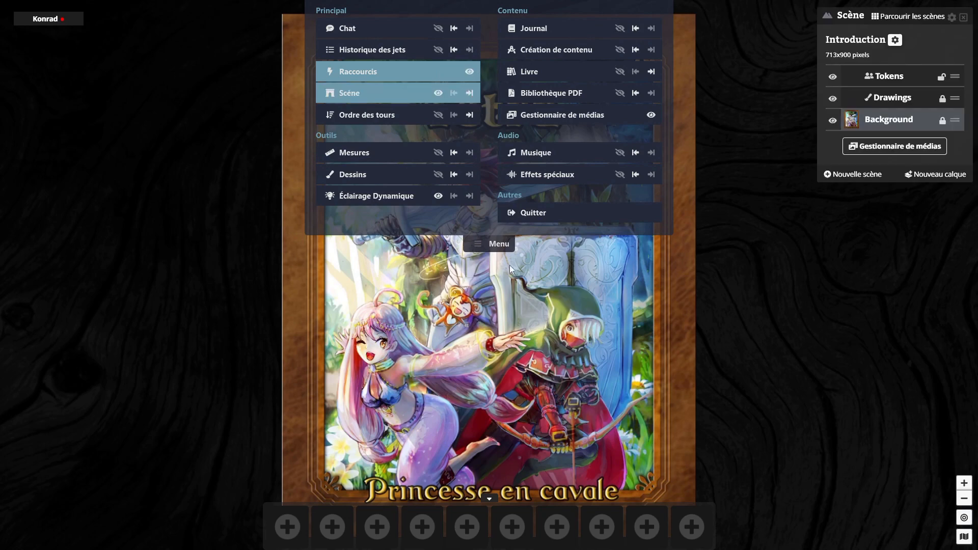
{"action": "left_click", "coordinate": [492, 244]}
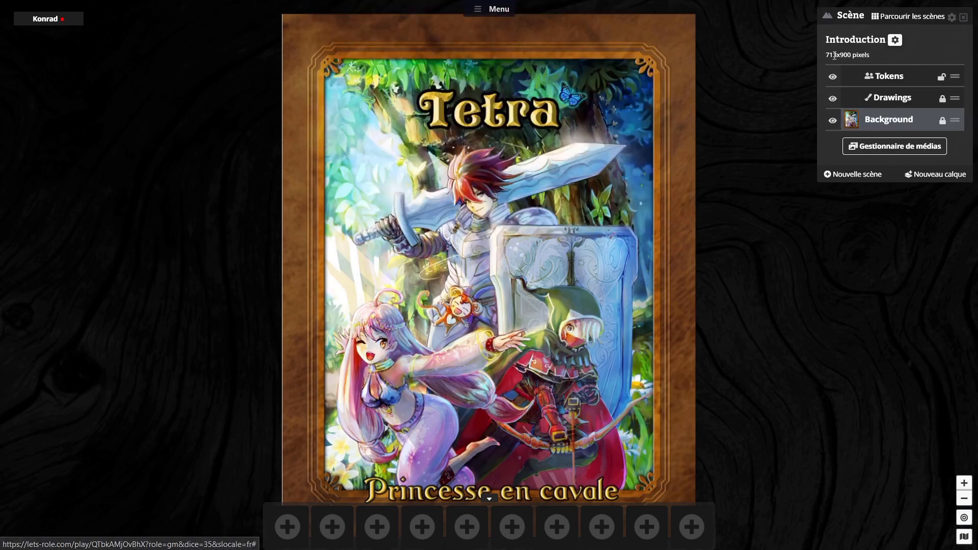
{"action": "left_click", "coordinate": [905, 19]}
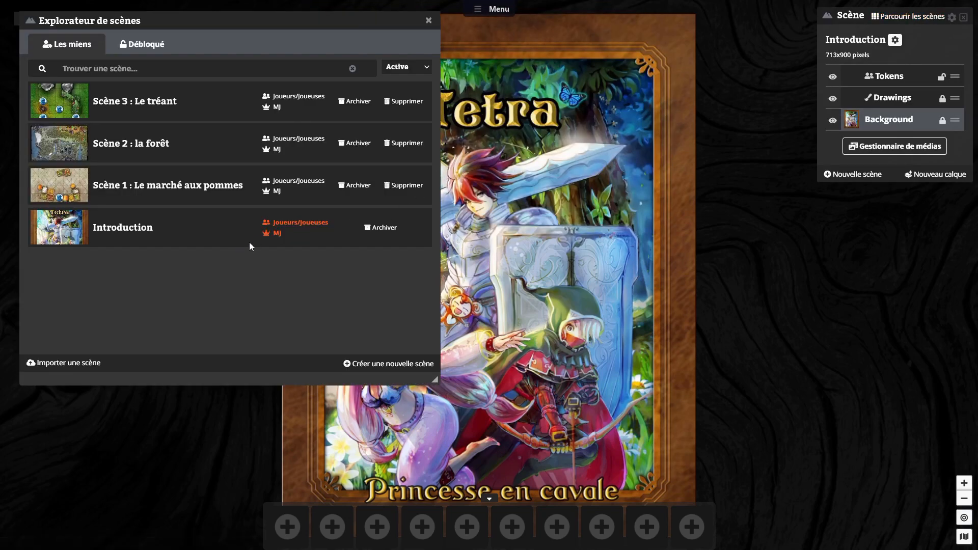
{"action": "left_click_drag", "start_coordinate": [312, 26], "coordinate": [579, 88]}
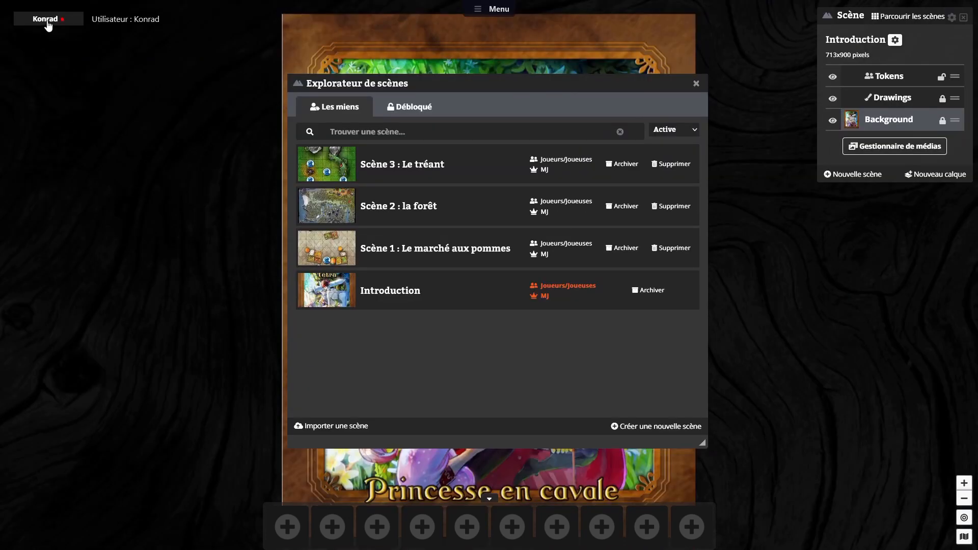
Step: Switch only the game master to "Scène 1 : Le marché aux pommes" and place the character's token in the upper-right grid square
{"action": "mouse_move", "coordinate": [56, 94]}
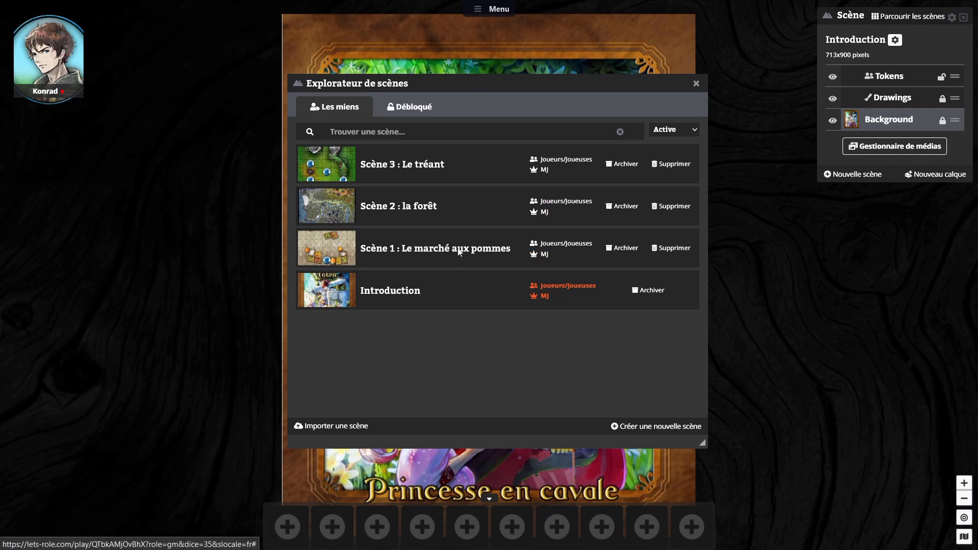
{"action": "left_click", "coordinate": [543, 255]}
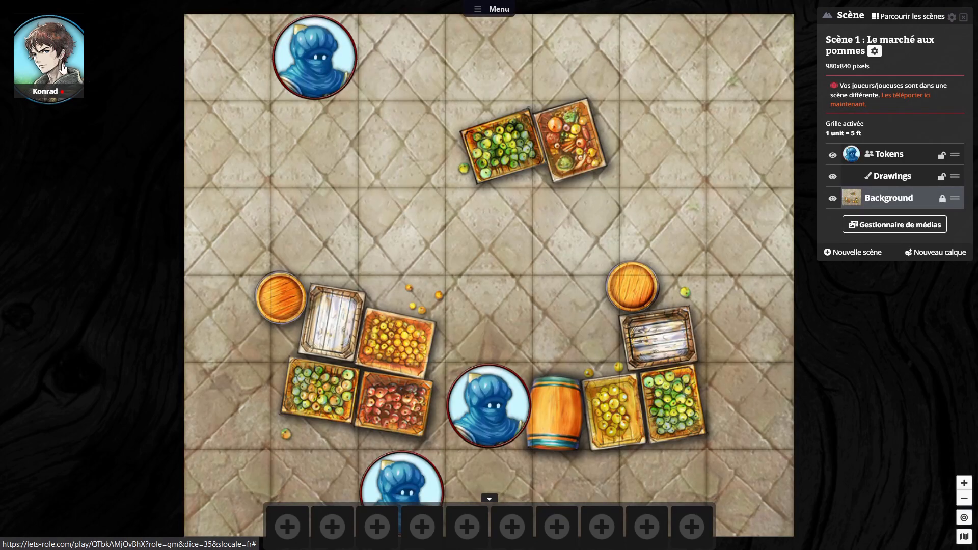
{"action": "left_click_drag", "start_coordinate": [45, 61], "coordinate": [743, 61]}
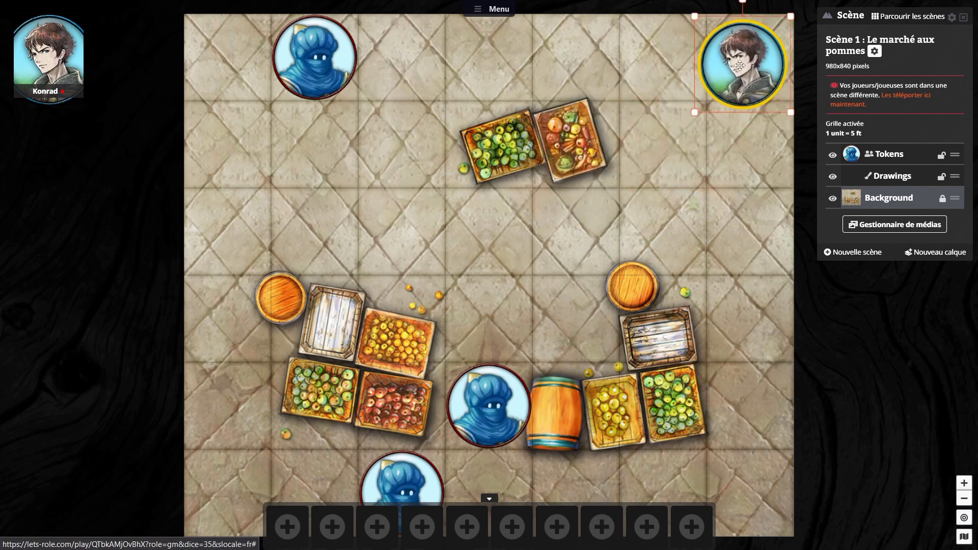
{"action": "left_click", "coordinate": [499, 12]}
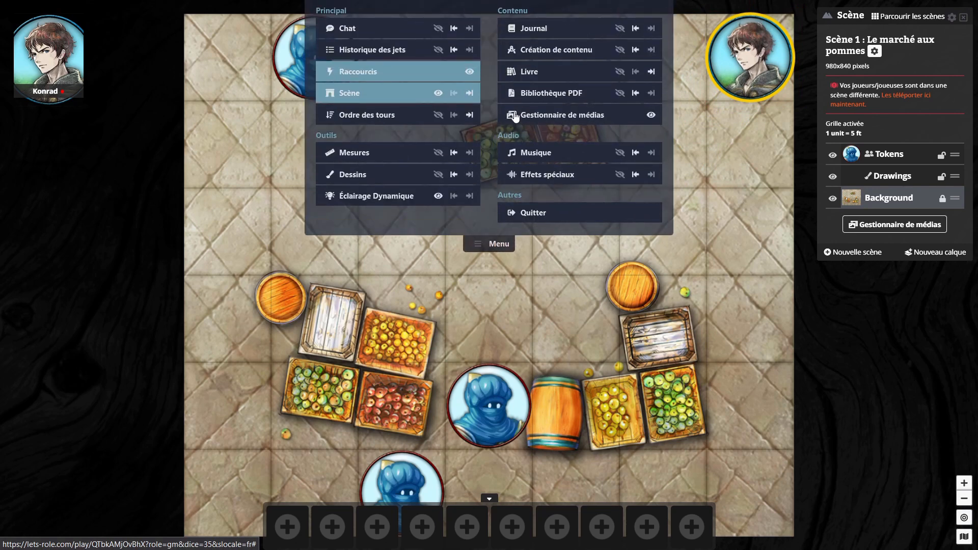
{"action": "left_click", "coordinate": [497, 246]}
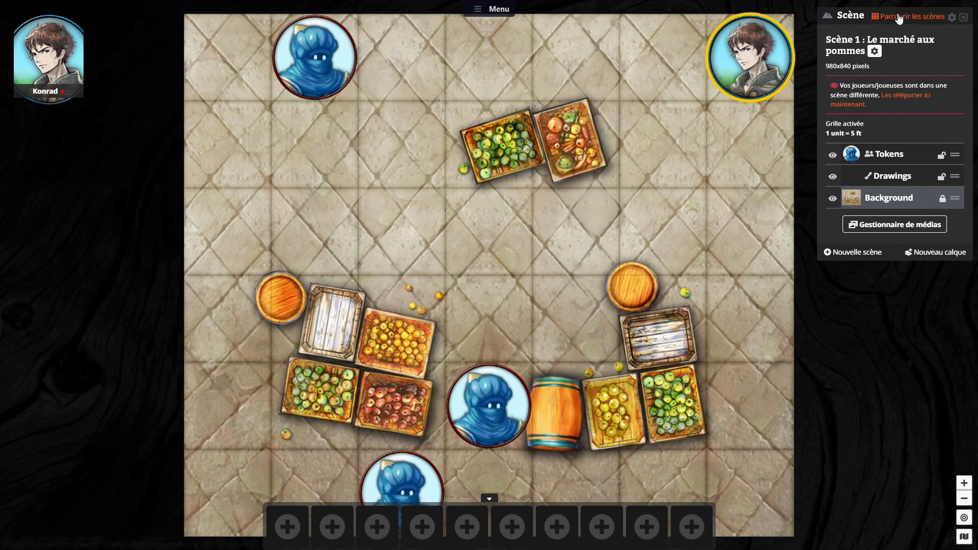
Step: Switch only the game master to "Scène 3 : Le tréant" and place the character's token, reduced in size, above the right-hand rock
{"action": "left_click", "coordinate": [899, 17]}
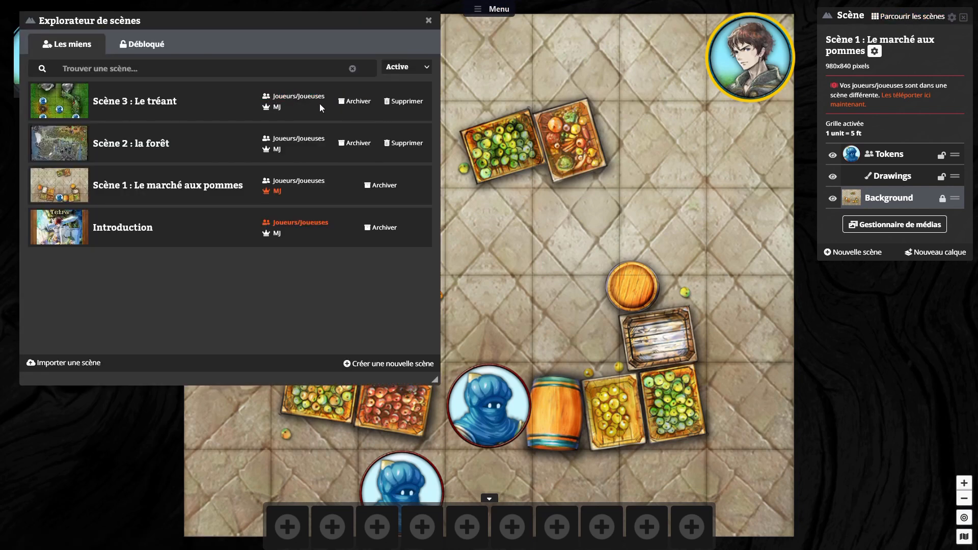
{"action": "left_click", "coordinate": [277, 108]}
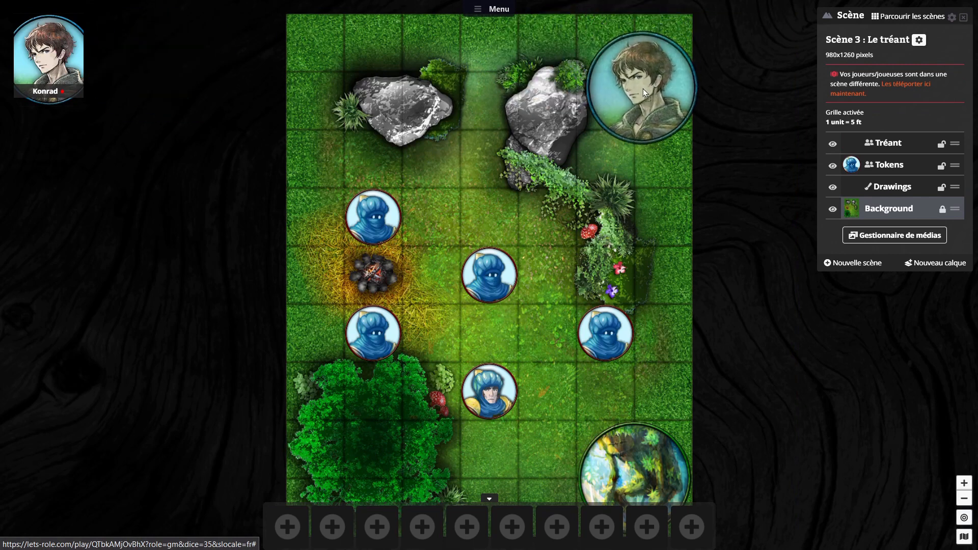
{"action": "left_click_drag", "start_coordinate": [646, 95], "coordinate": [535, 50]}
Step: Return the game master to the Introduction scene, and from there move everyone to "Scène 1 : Le marché aux pommes" through its players option
{"action": "left_click", "coordinate": [910, 17]}
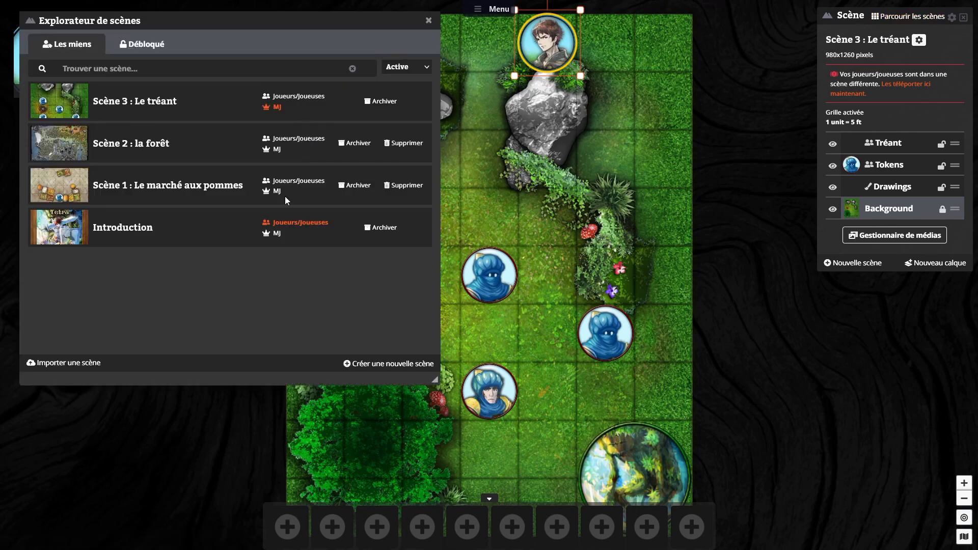
{"action": "left_click", "coordinate": [277, 234]}
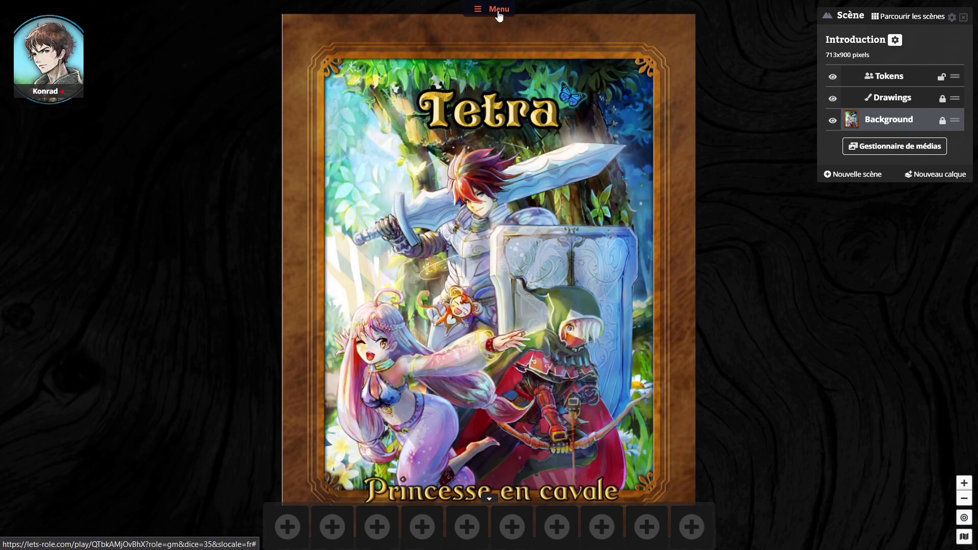
{"action": "left_click", "coordinate": [904, 16]}
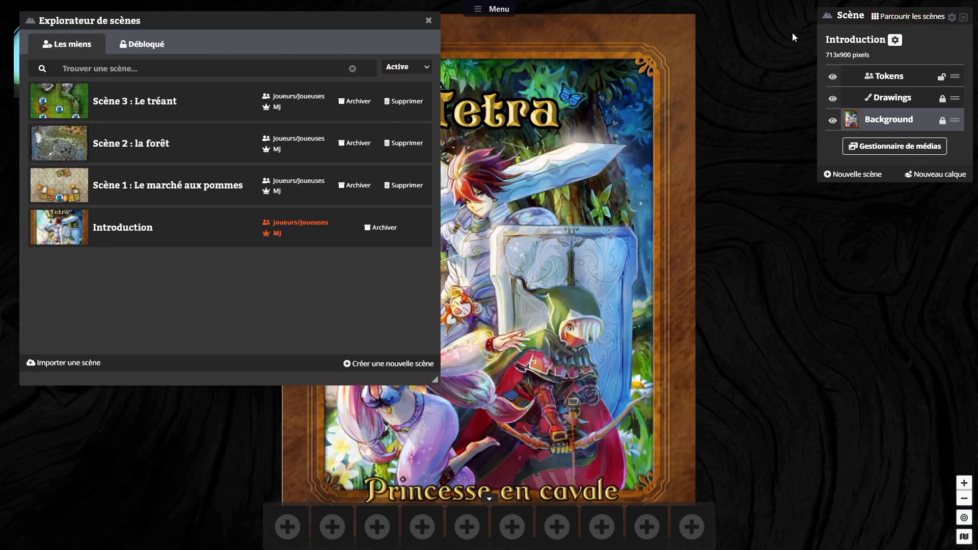
{"action": "left_click", "coordinate": [299, 183]}
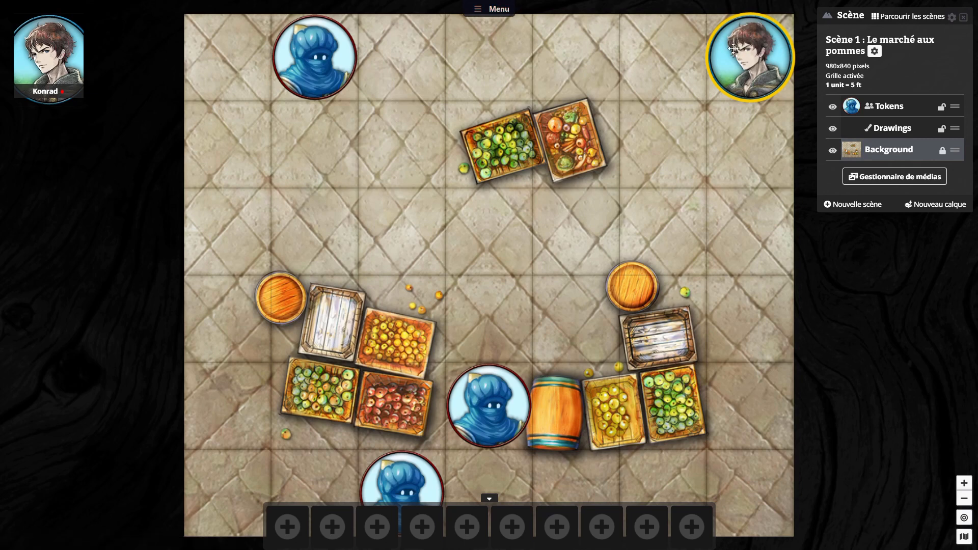
Step: Bring only the game master back to "Scène 3 : Le tréant" and open the Tréant token's character sheet
{"action": "left_click", "coordinate": [908, 18]}
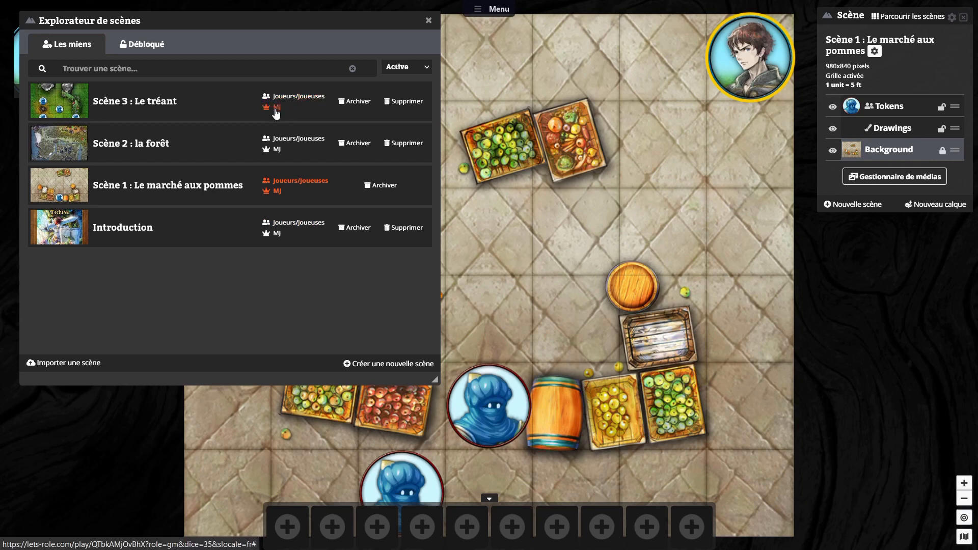
{"action": "left_click", "coordinate": [290, 102]}
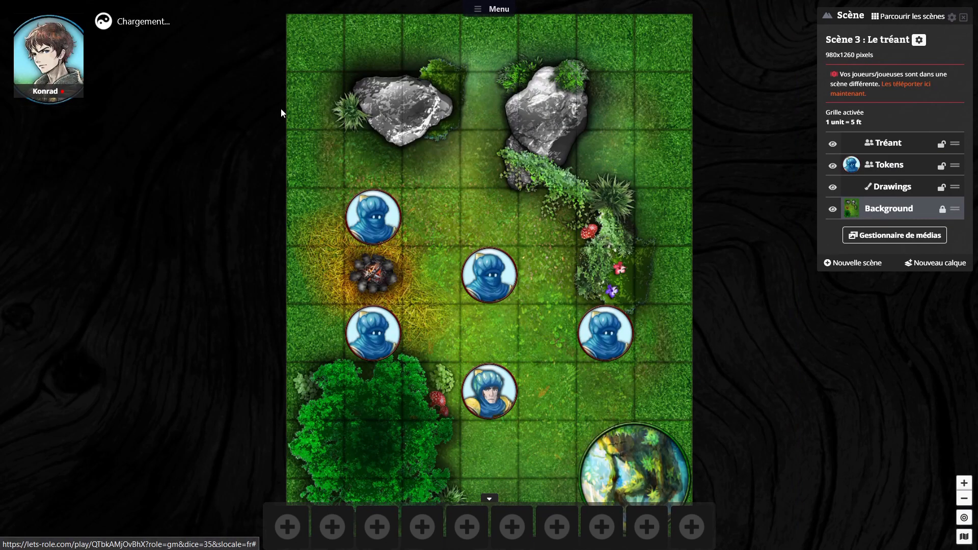
{"action": "left_click", "coordinate": [645, 489]}
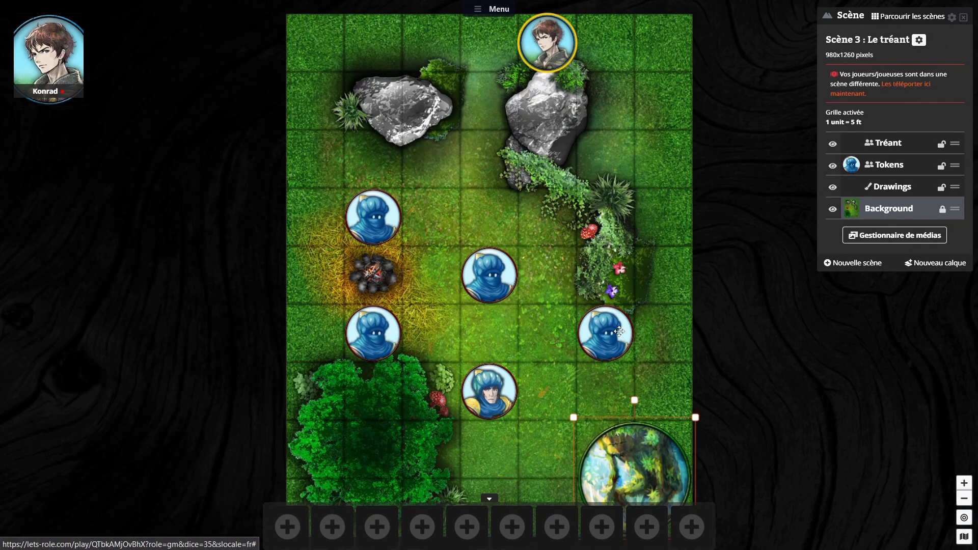
{"action": "double_click", "coordinate": [669, 452]}
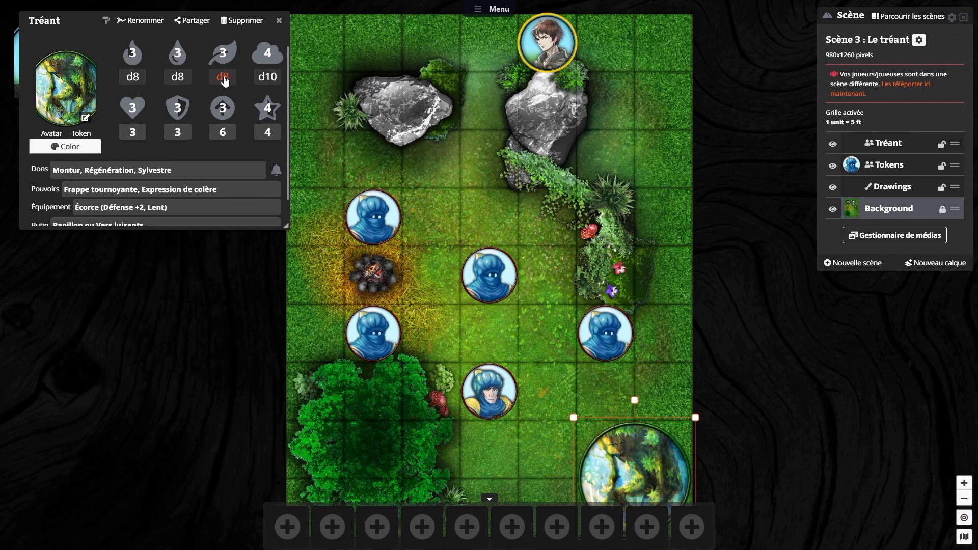
Step: Add the Tréant's Intuition roll to the first shortcut slot and close its sheet
{"action": "scroll", "coordinate": [232, 143], "scroll_direction": "down", "scroll_amount": 1}
{"action": "left_click_drag", "start_coordinate": [288, 506], "coordinate": [293, 522]}
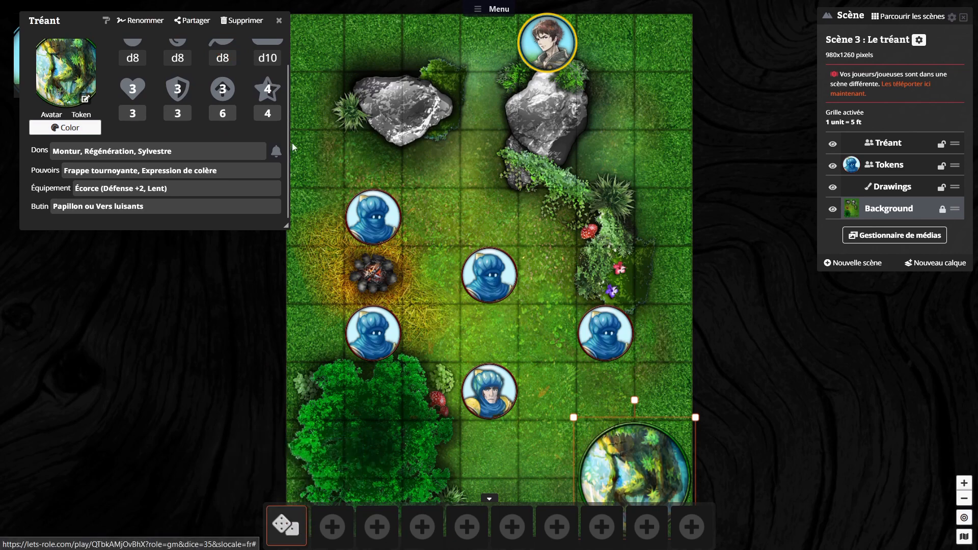
{"action": "left_click", "coordinate": [276, 20]}
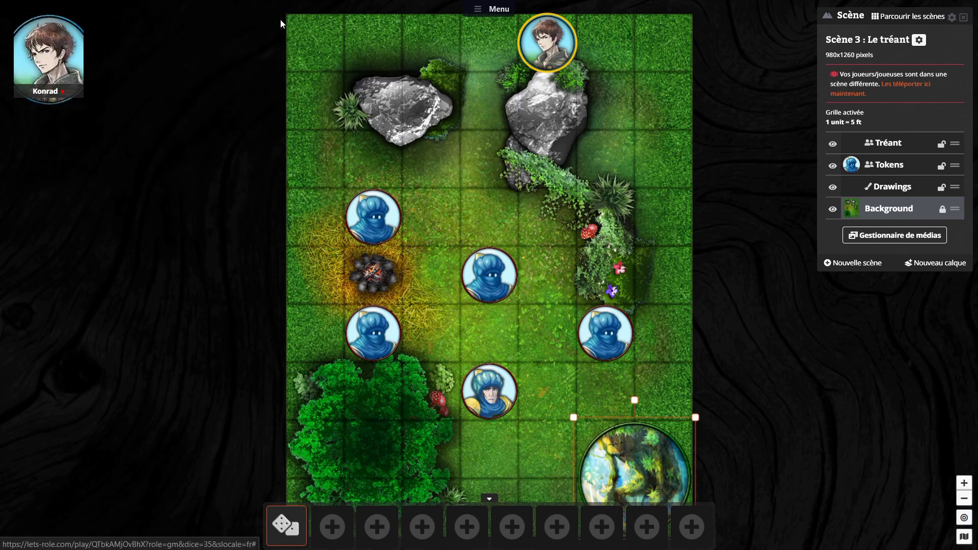
Step: Give the Tréant's Intuition shortcut the red screaming-face icon and a sound, and roll that shortcut
{"action": "right_click", "coordinate": [289, 523]}
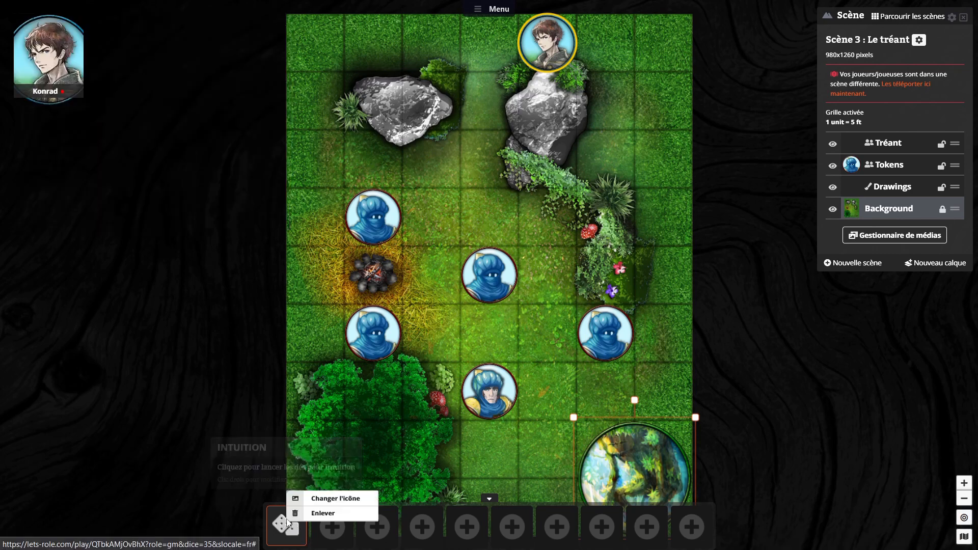
{"action": "left_click", "coordinate": [325, 499]}
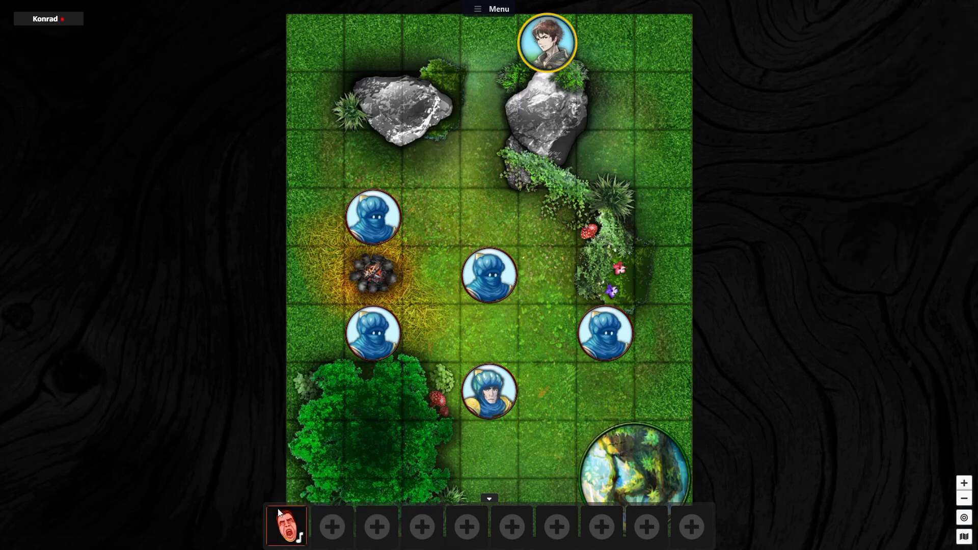
{"action": "left_click", "coordinate": [291, 533]}
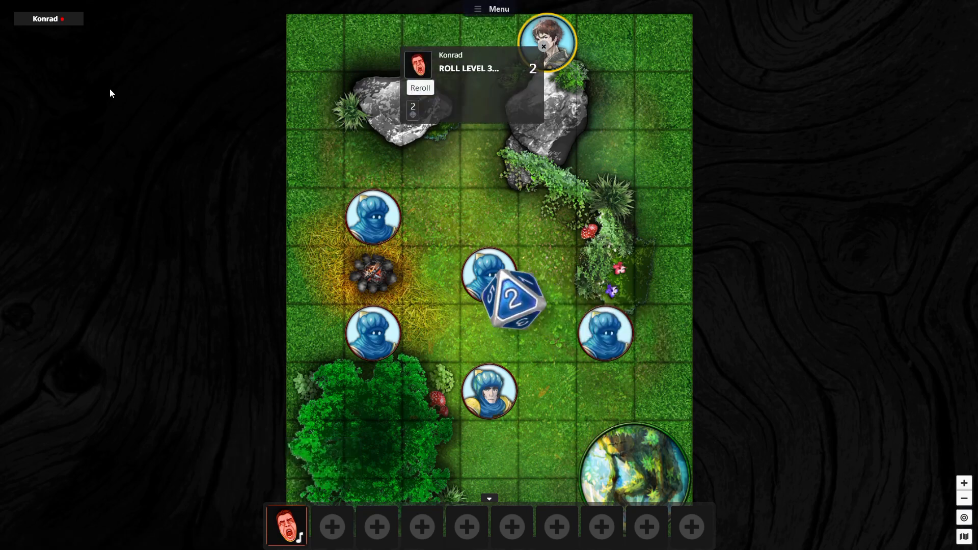
Step: Open the Chevalier, Chasseur and Princesse sheets in turn from their tokens in the castle hall, making a dice roll from each
{"action": "mouse_move", "coordinate": [137, 4]}
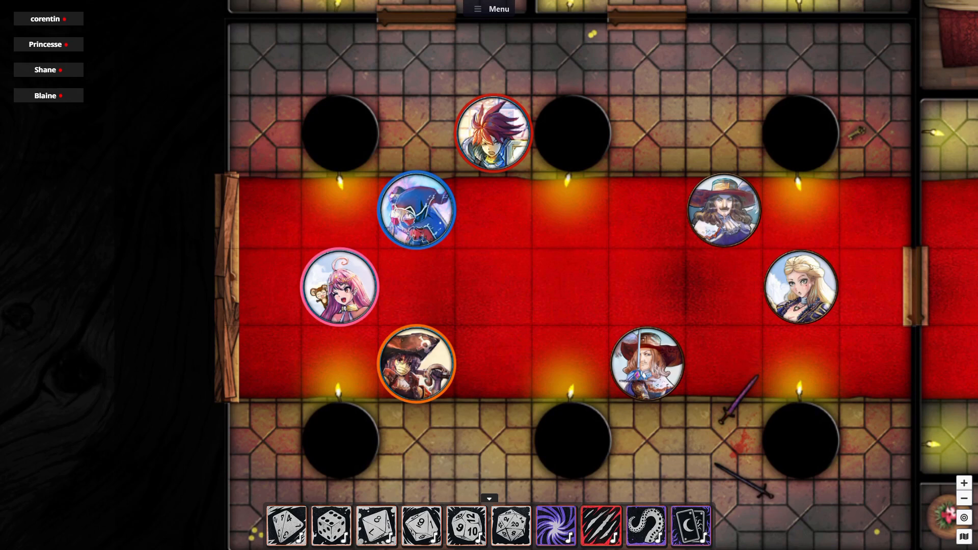
{"action": "double_click", "coordinate": [497, 125]}
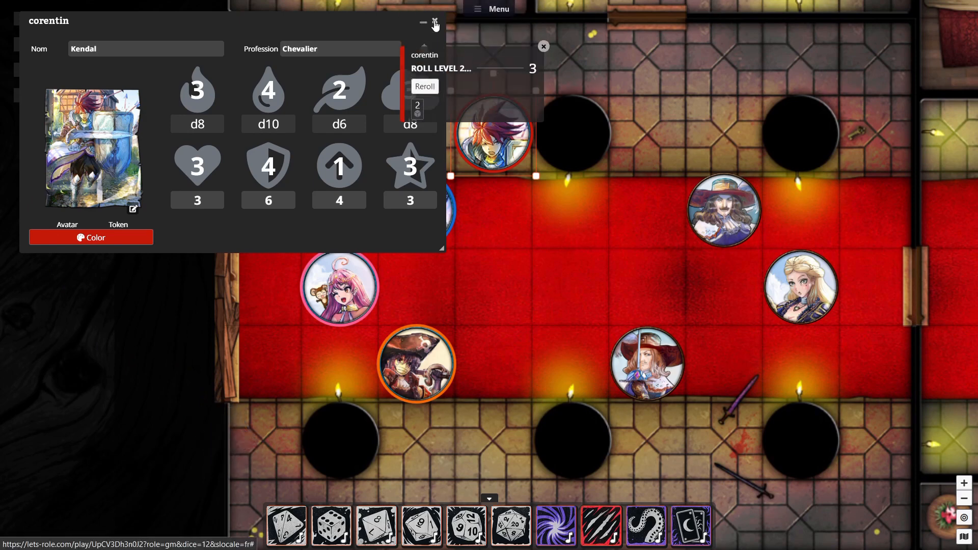
{"action": "left_click", "coordinate": [434, 21]}
{"action": "double_click", "coordinate": [400, 192]}
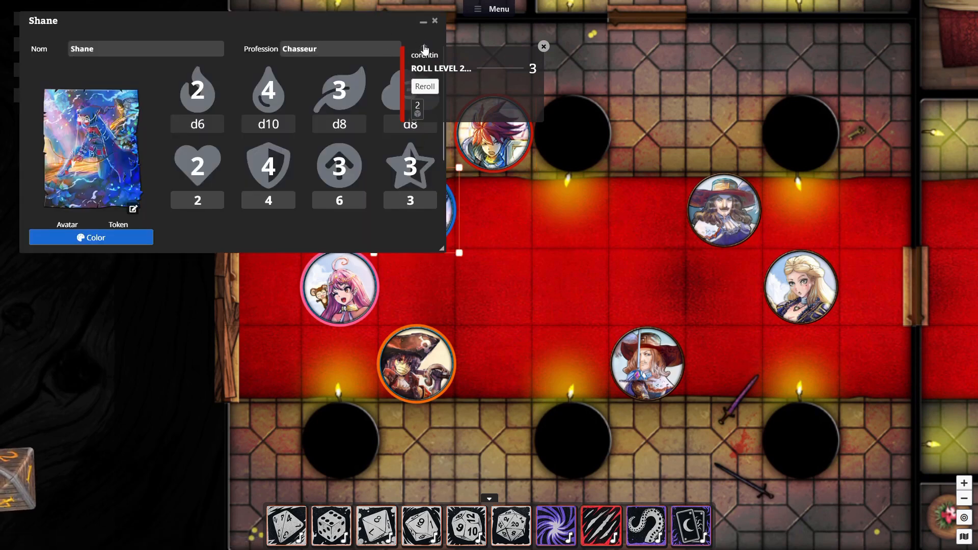
{"action": "left_click", "coordinate": [435, 21]}
{"action": "left_click", "coordinate": [337, 295]}
{"action": "double_click", "coordinate": [337, 295]}
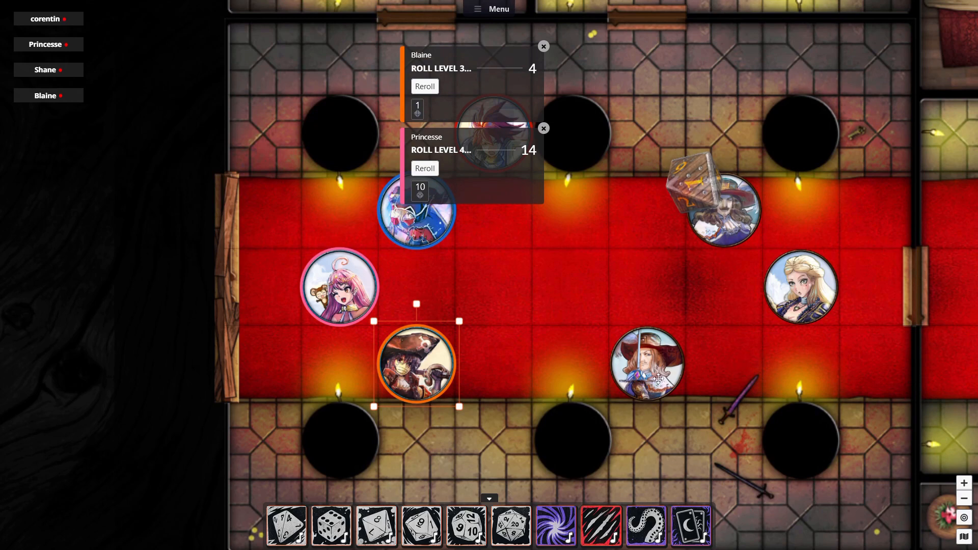
Step: Open the Armand, Mousquetaire and Comtesse Vivienne sheets from their tokens, roll initiative for each, and close the sheets
{"action": "double_click", "coordinate": [658, 379]}
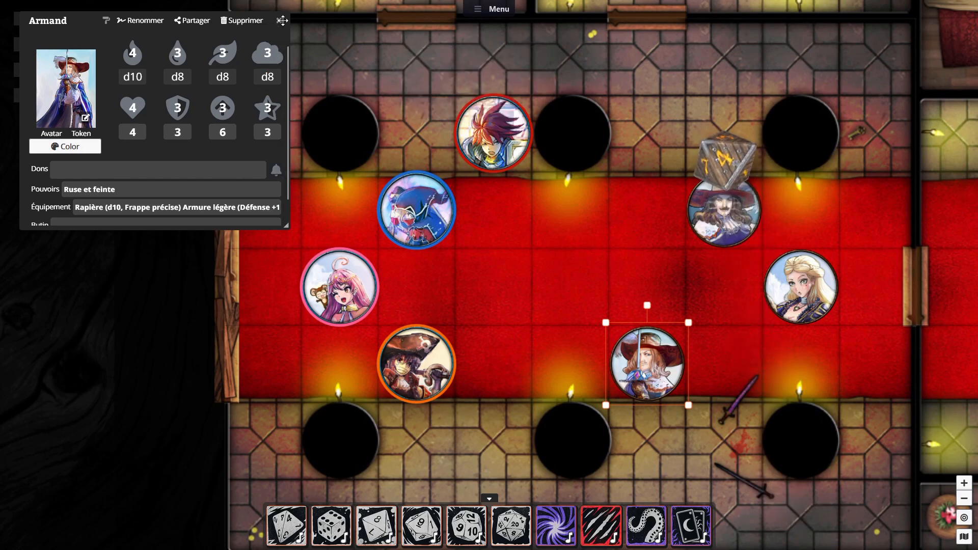
{"action": "left_click", "coordinate": [695, 201]}
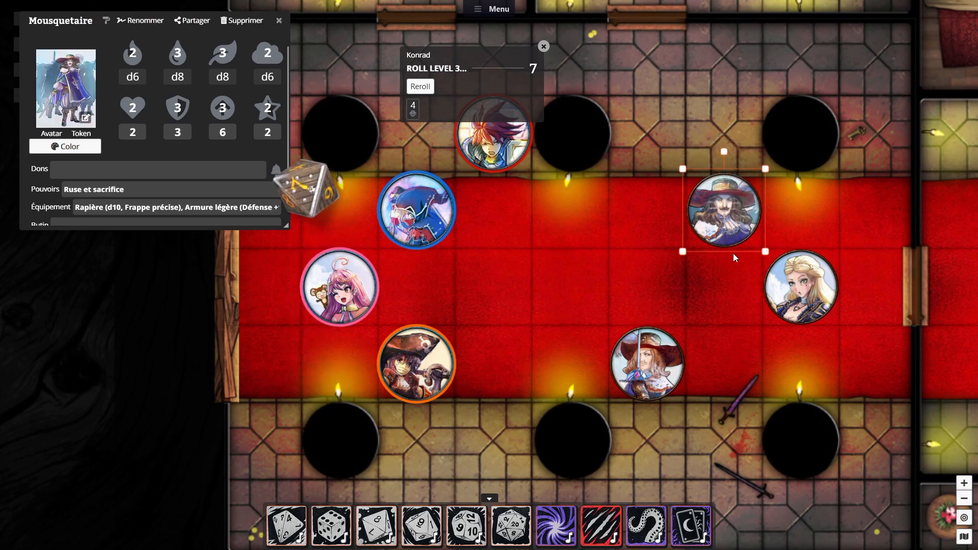
{"action": "left_click", "coordinate": [798, 284]}
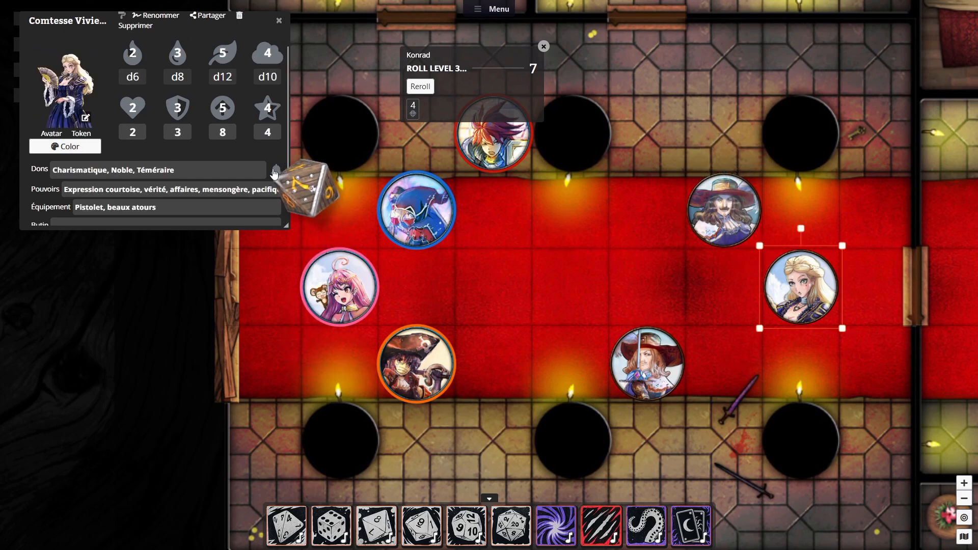
{"action": "left_click", "coordinate": [279, 20]}
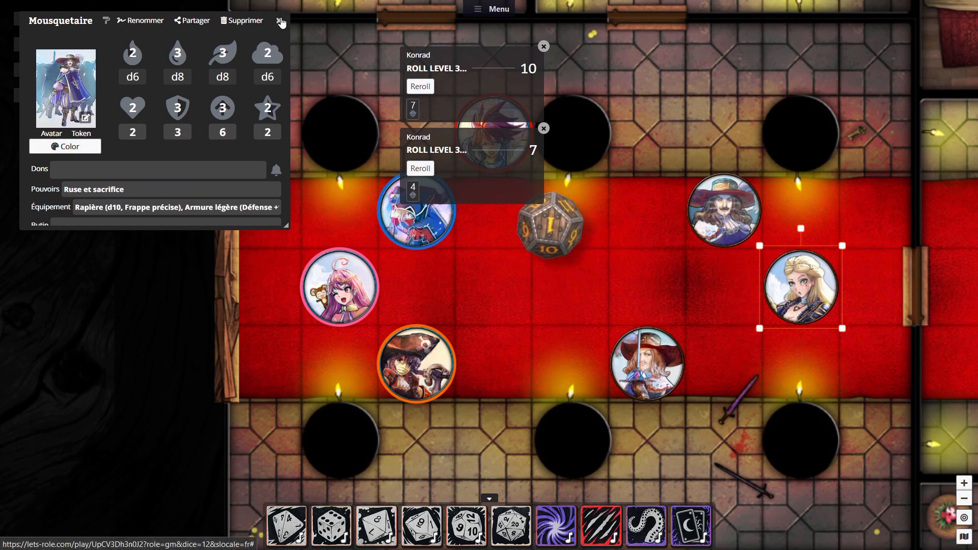
{"action": "left_click", "coordinate": [280, 20]}
{"action": "left_click", "coordinate": [280, 21]}
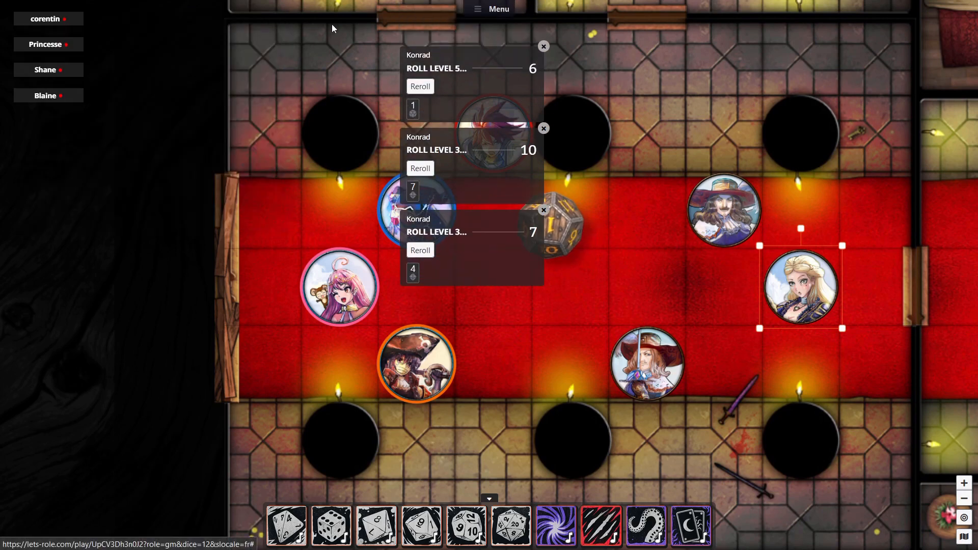
Step: Dismiss the displayed roll results, pin the turn order (Ordre des tours) to the left, and sort its entries by initiative
{"action": "left_click", "coordinate": [496, 13]}
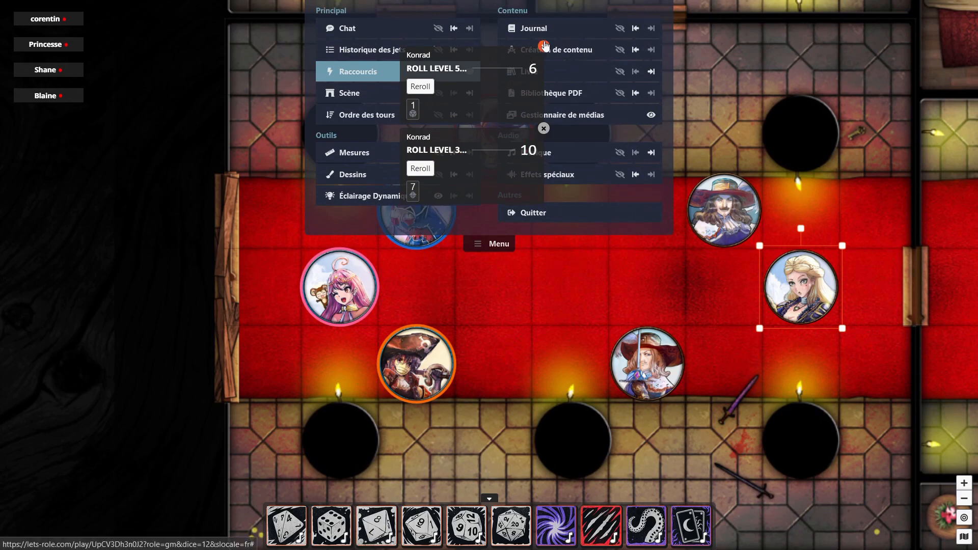
{"action": "left_click", "coordinate": [543, 47]}
{"action": "left_click", "coordinate": [544, 129]}
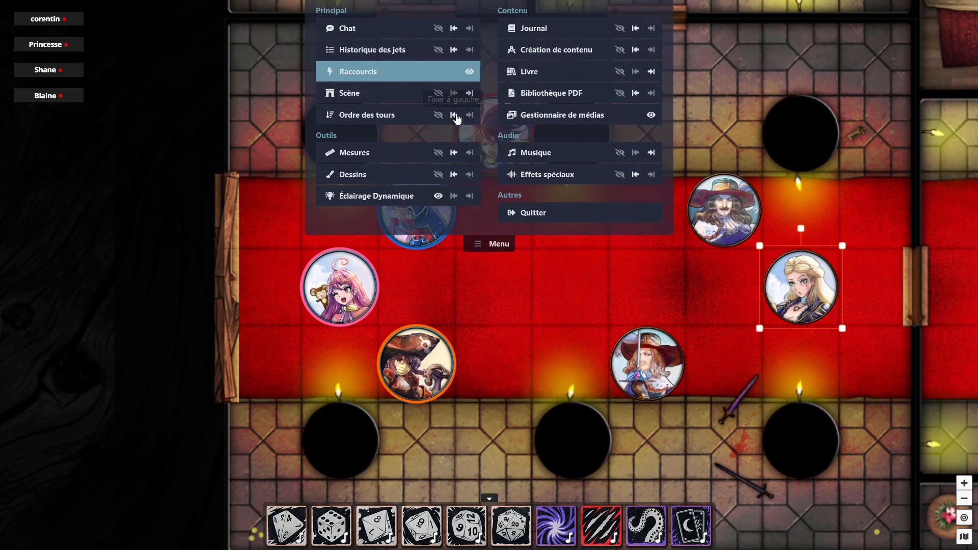
{"action": "left_click", "coordinate": [454, 115]}
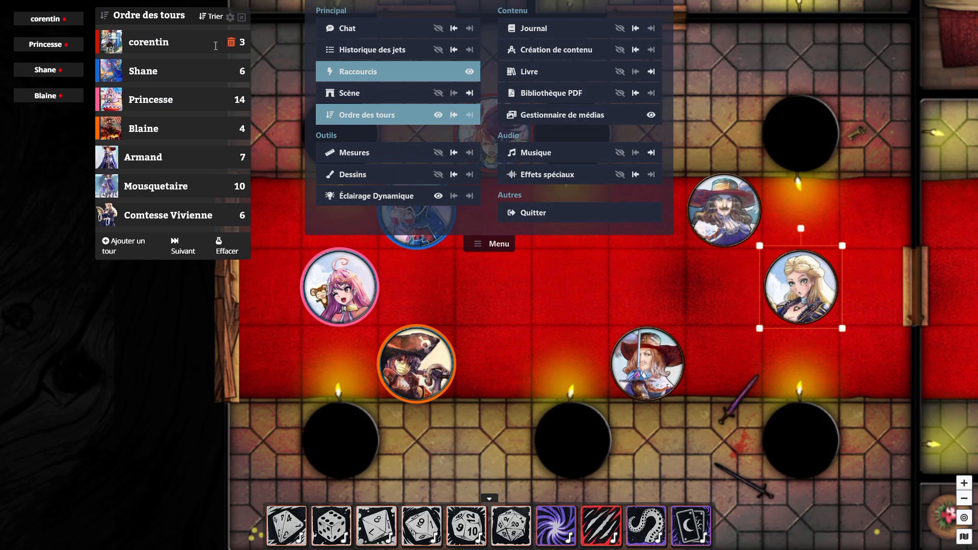
{"action": "left_click", "coordinate": [215, 17]}
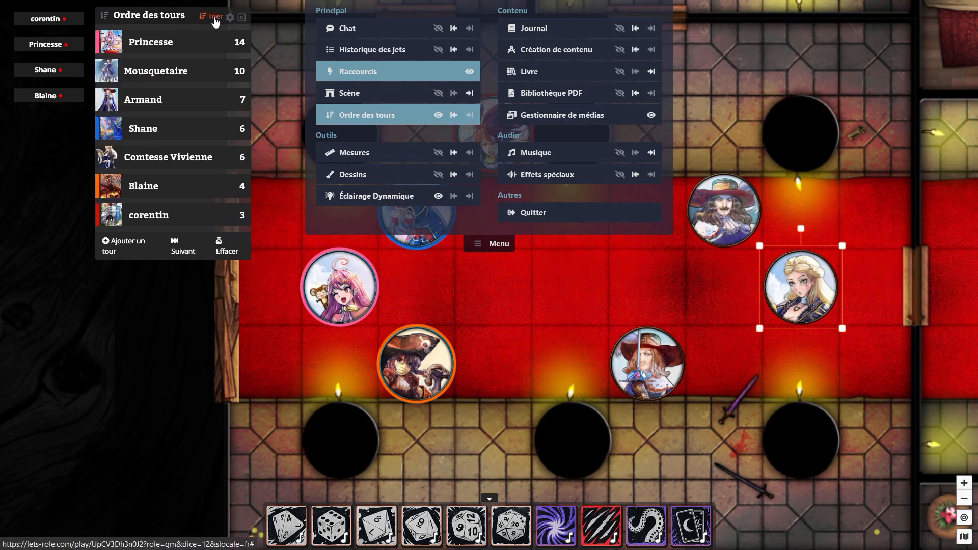
{"action": "left_click", "coordinate": [495, 245]}
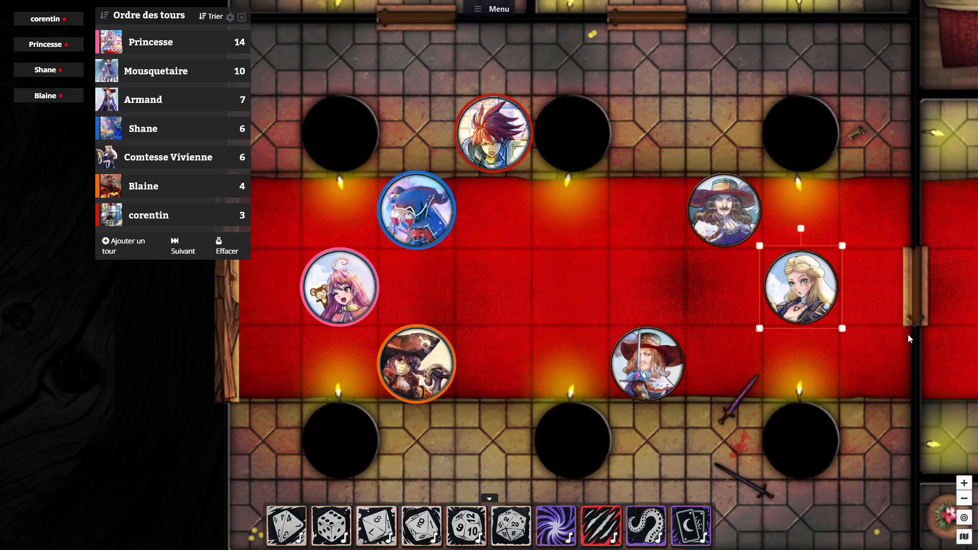